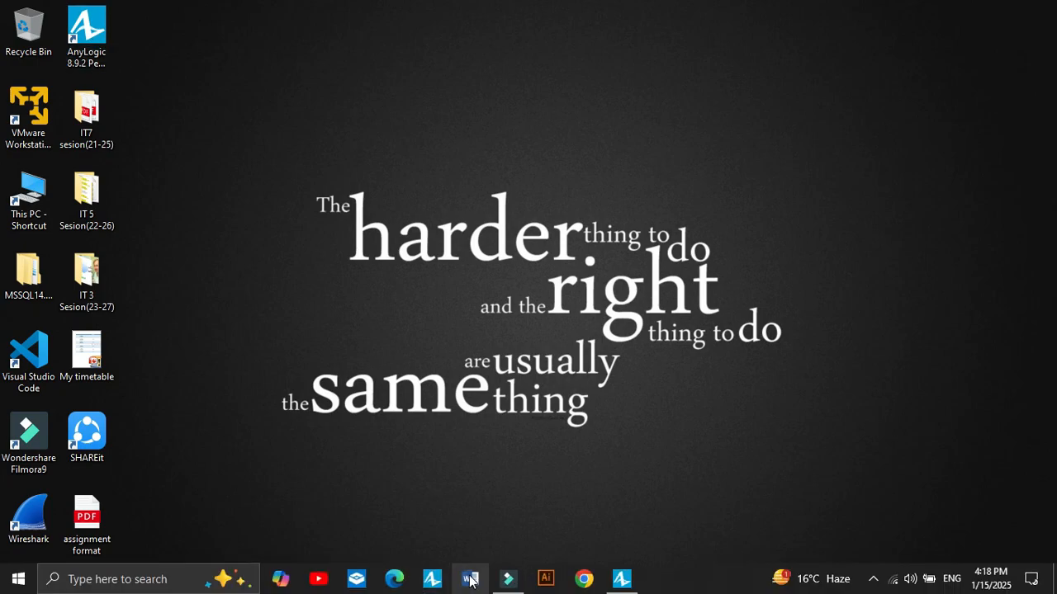
Step: Switch to AnyLogic and display the Pedestrian Library in the palette
left_click(633, 582)
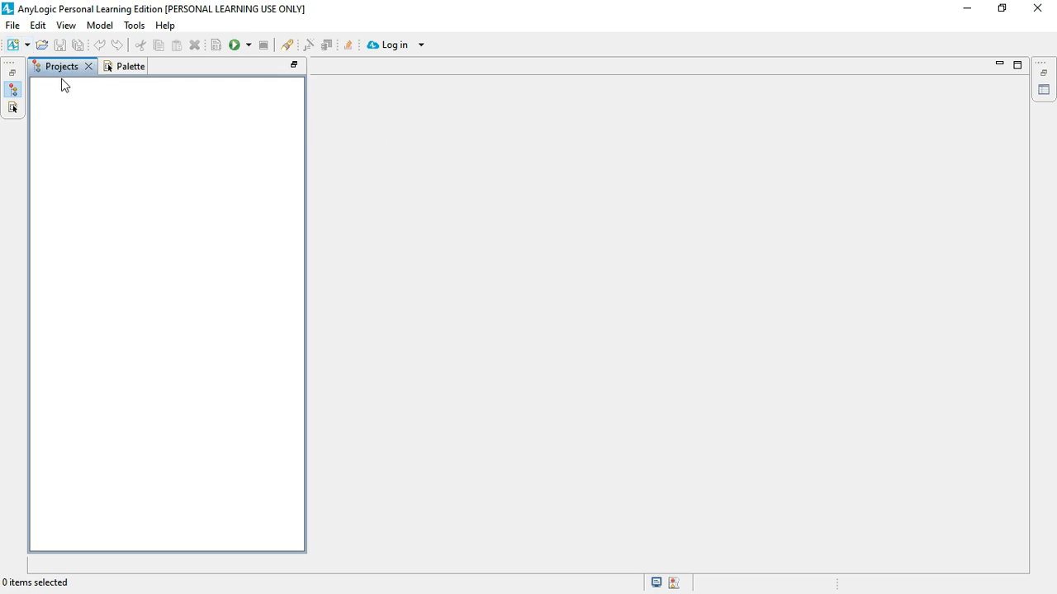
left_click(116, 66)
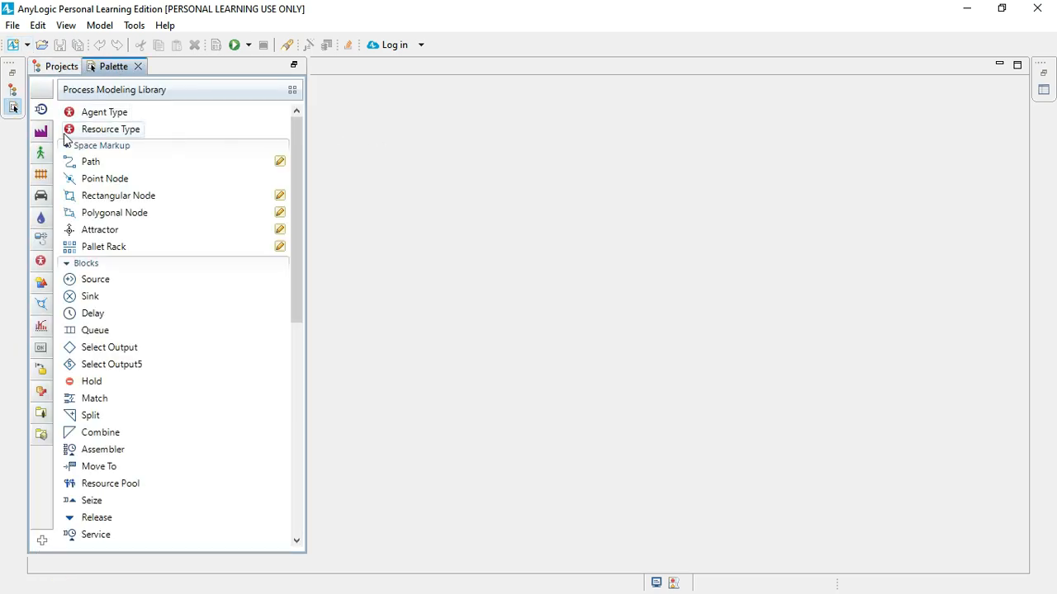
mouse_move(47, 150)
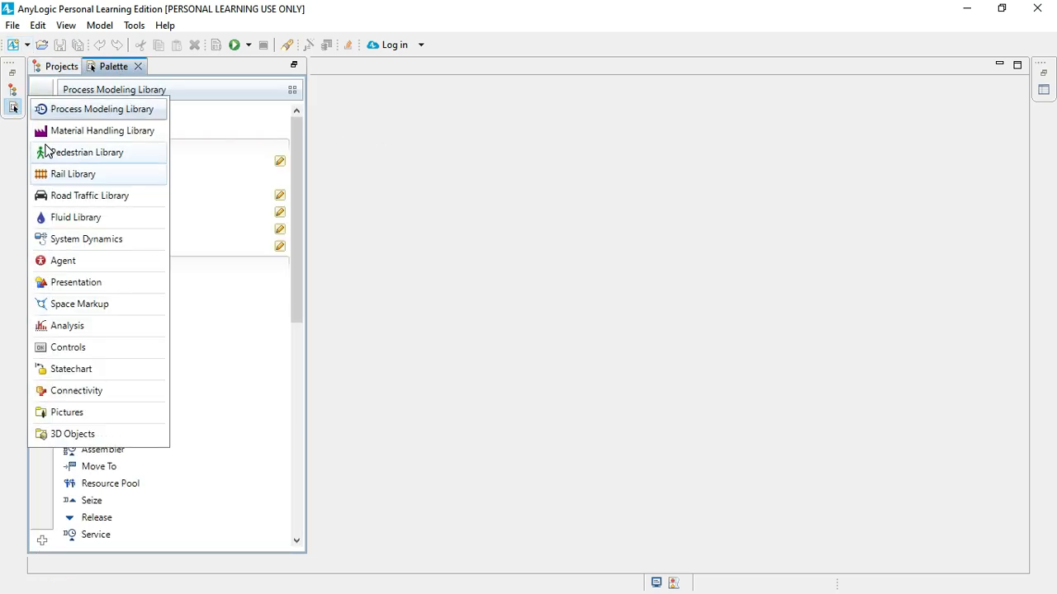
left_click(48, 153)
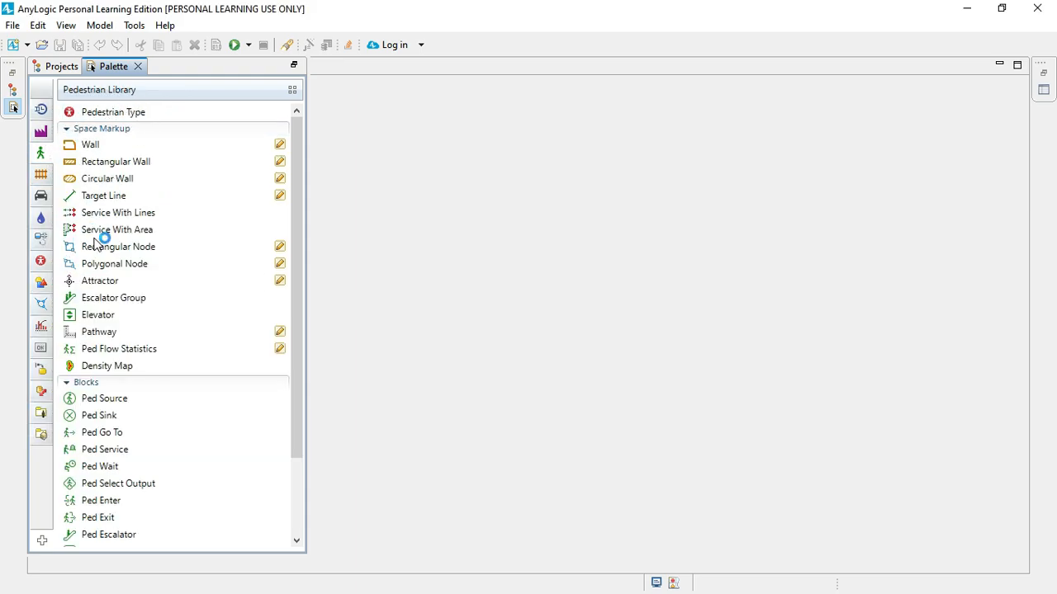
Step: Examine the Pedestrian Library's elements and the Process Modeling Library, finishing on the Pedestrian Library
scroll(101, 384, "down", 2)
scroll(101, 385, "up", 2)
left_click(45, 109)
mouse_move(138, 92)
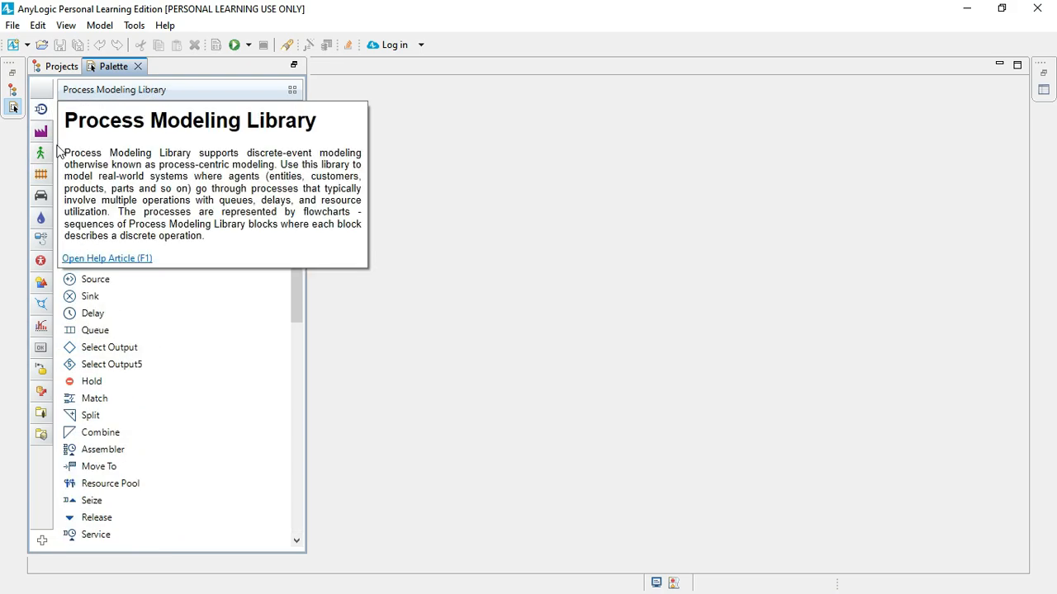
left_click(42, 154)
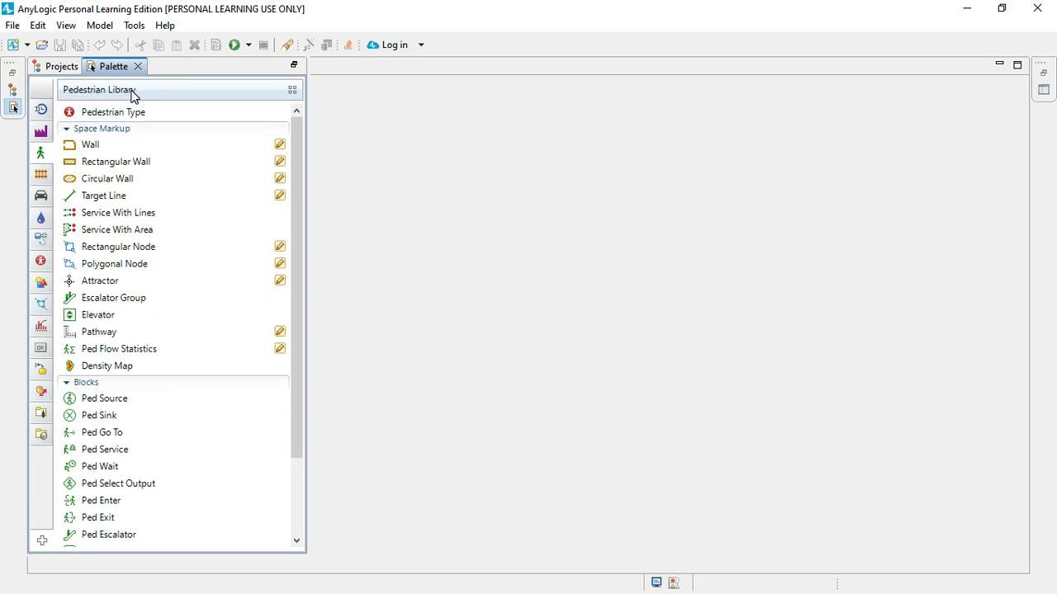
mouse_move(171, 303)
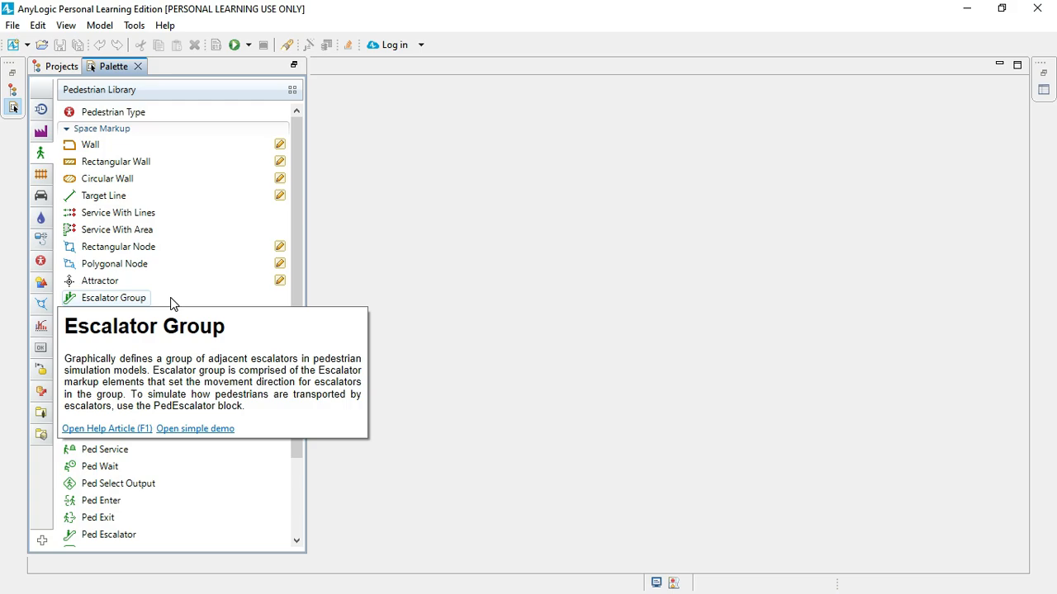
Step: Start a new model named Airport and set its location to a newly created "New folder" on the Desktop
left_click(14, 47)
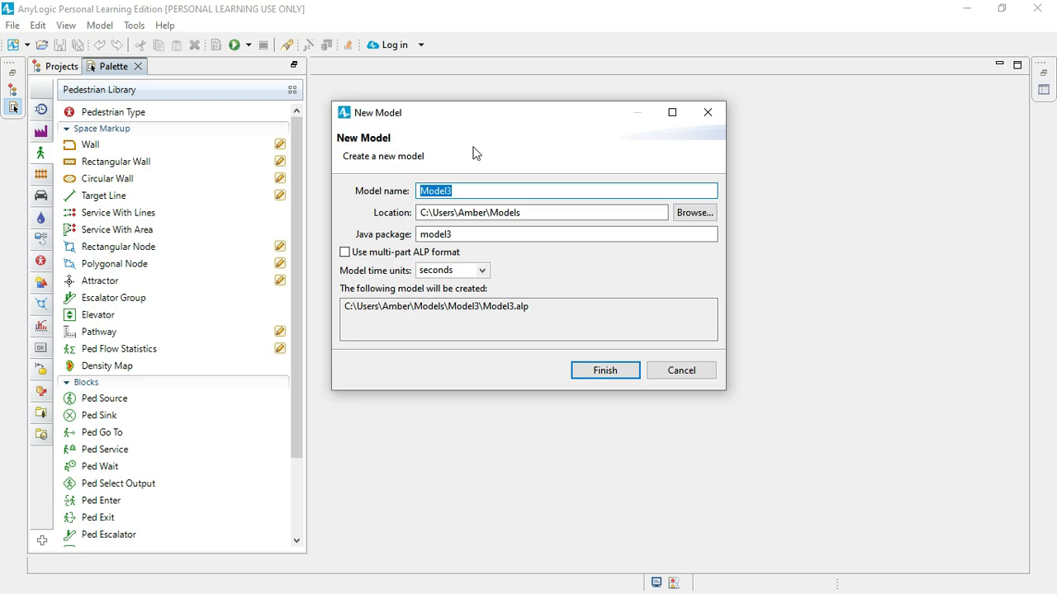
type("Airport")
left_click(692, 214)
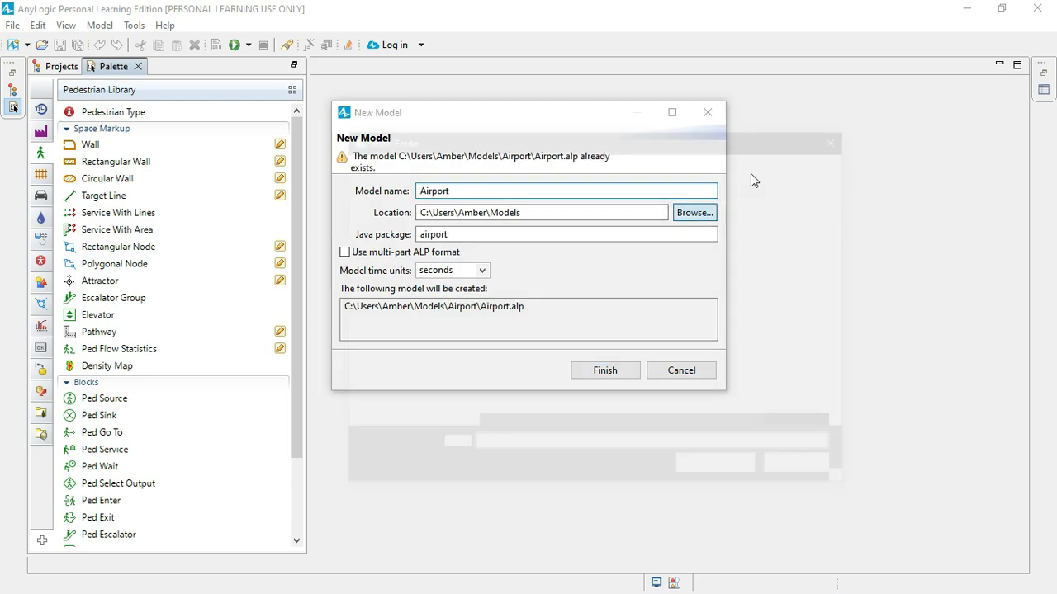
left_click(396, 270)
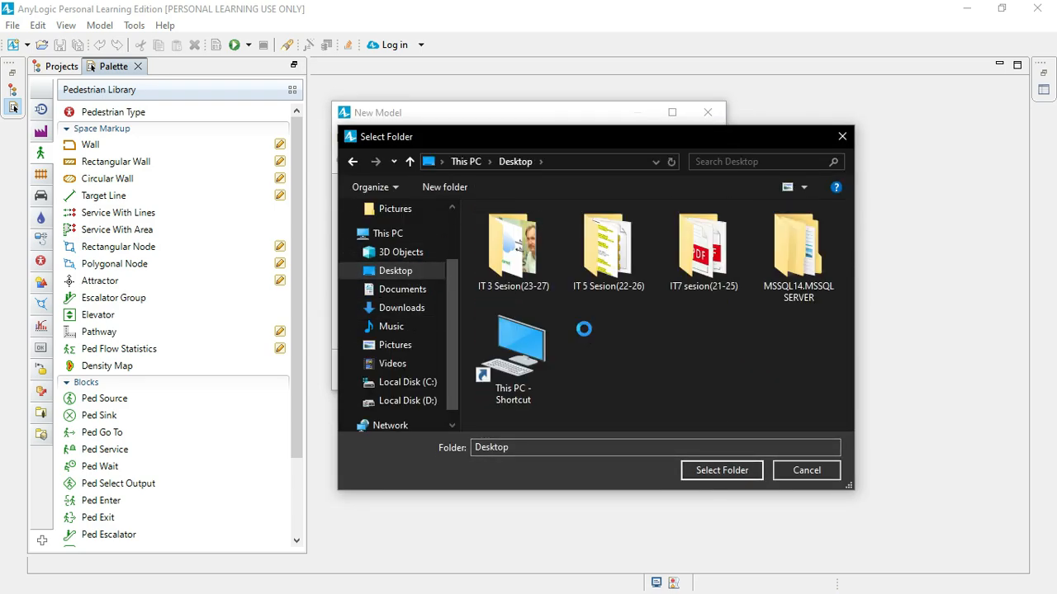
right_click(585, 328)
mouse_move(643, 548)
left_click(774, 380)
key("Return")
left_click(717, 470)
Step: Set the model time units to minutes and create the model
left_click(483, 271)
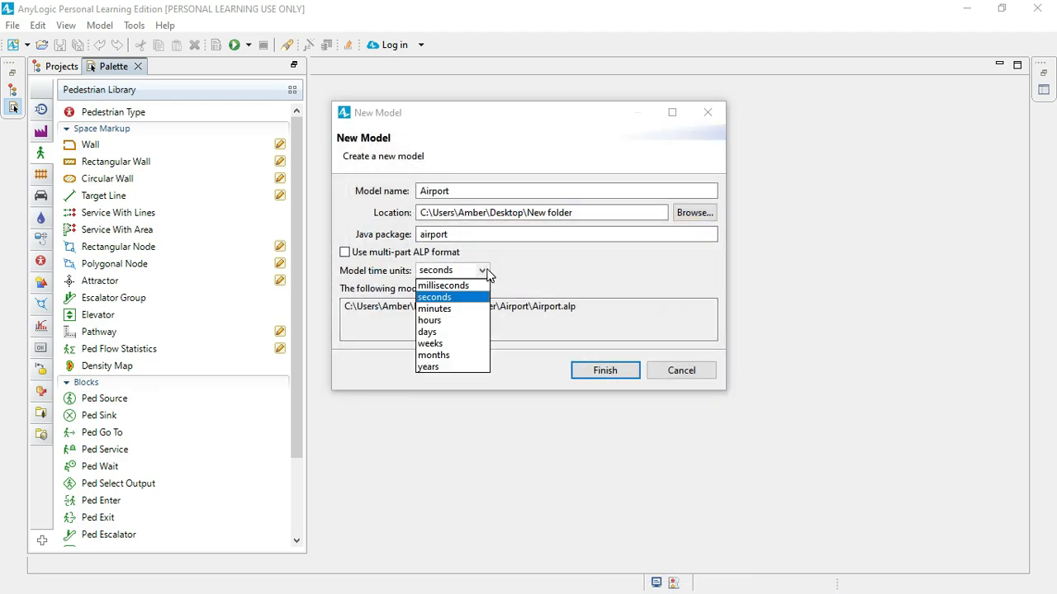
left_click(446, 309)
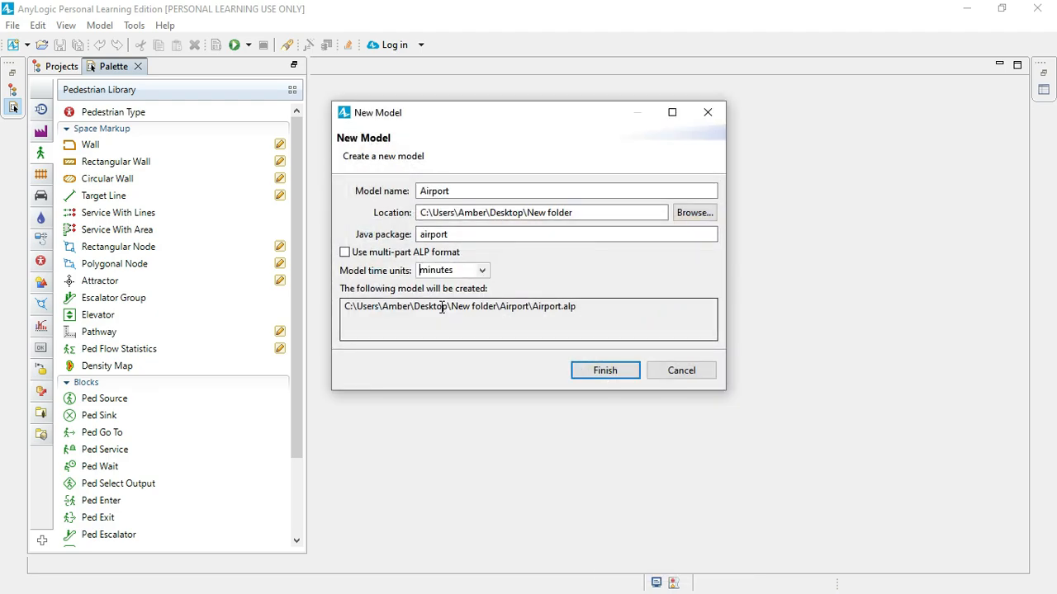
left_click(588, 372)
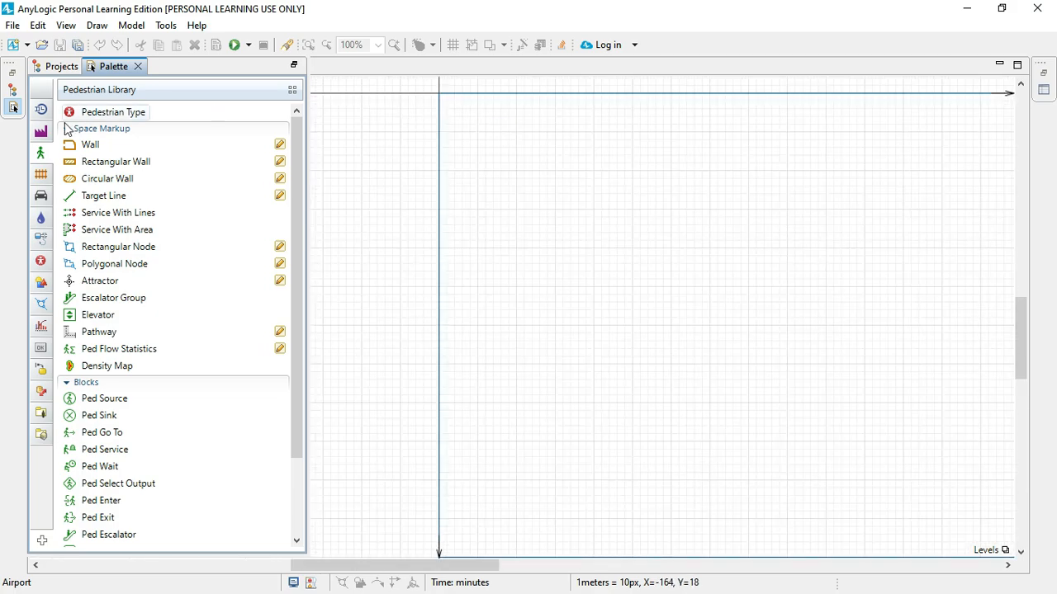
Step: Examine the items the Airport model contains in the project tree
left_click(13, 94)
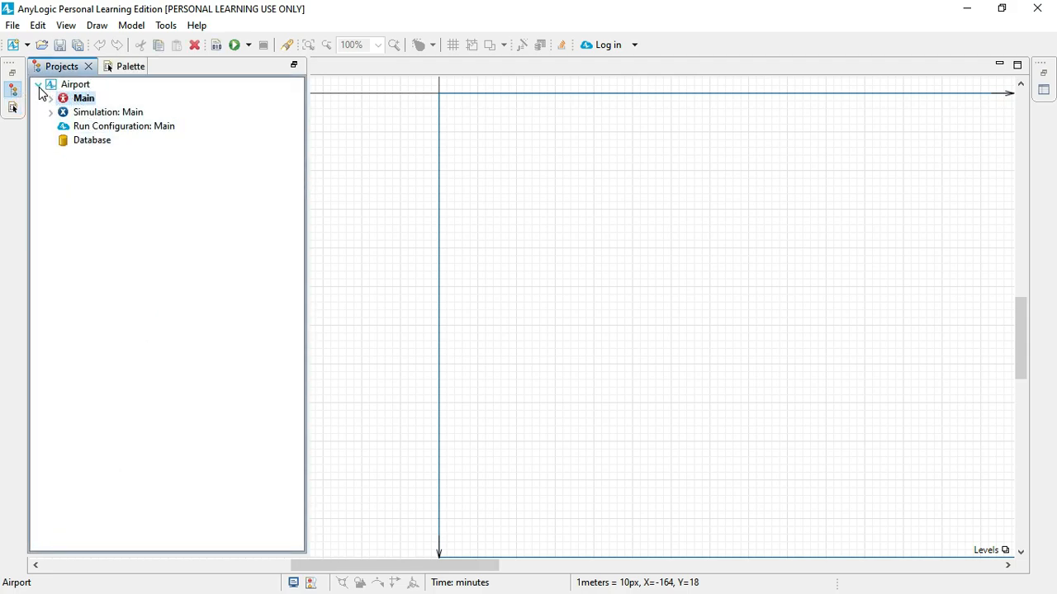
left_click(38, 85)
left_click(38, 85)
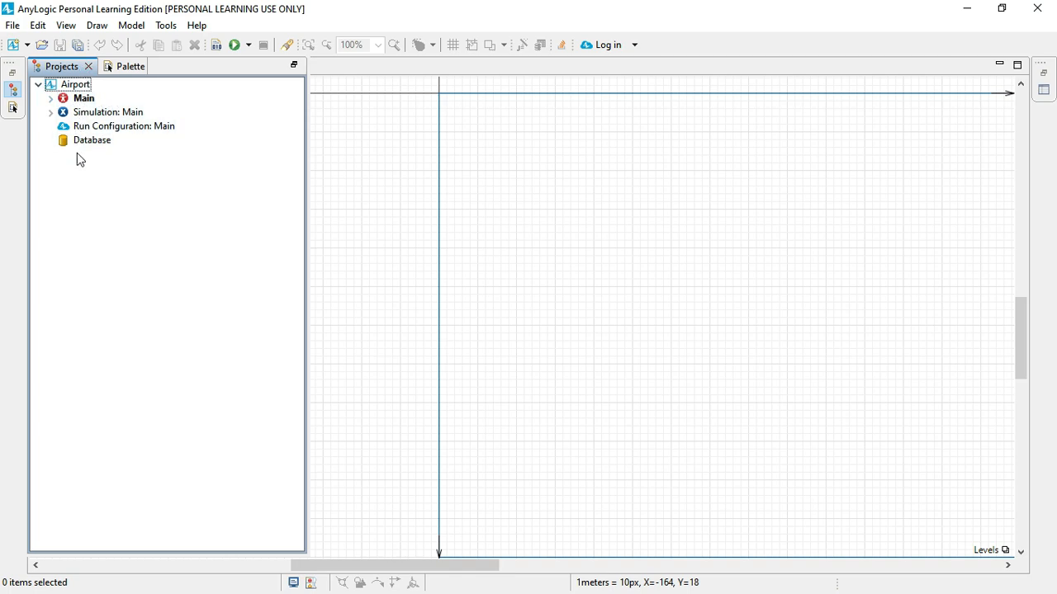
Step: Place an Image element from the Presentation palette near the origin corner of the Main diagram
left_click(14, 109)
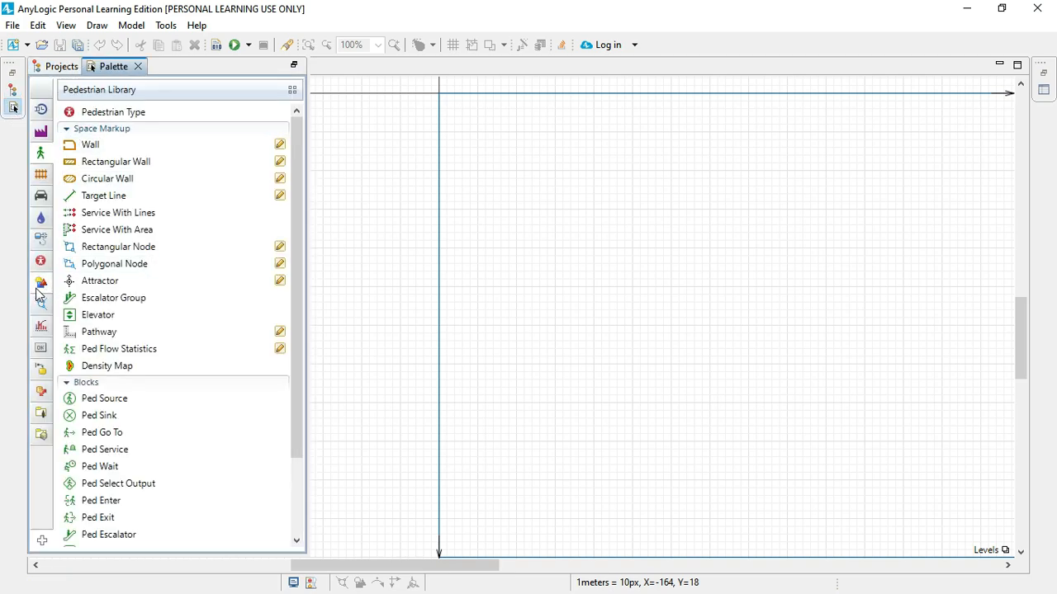
left_click(44, 282)
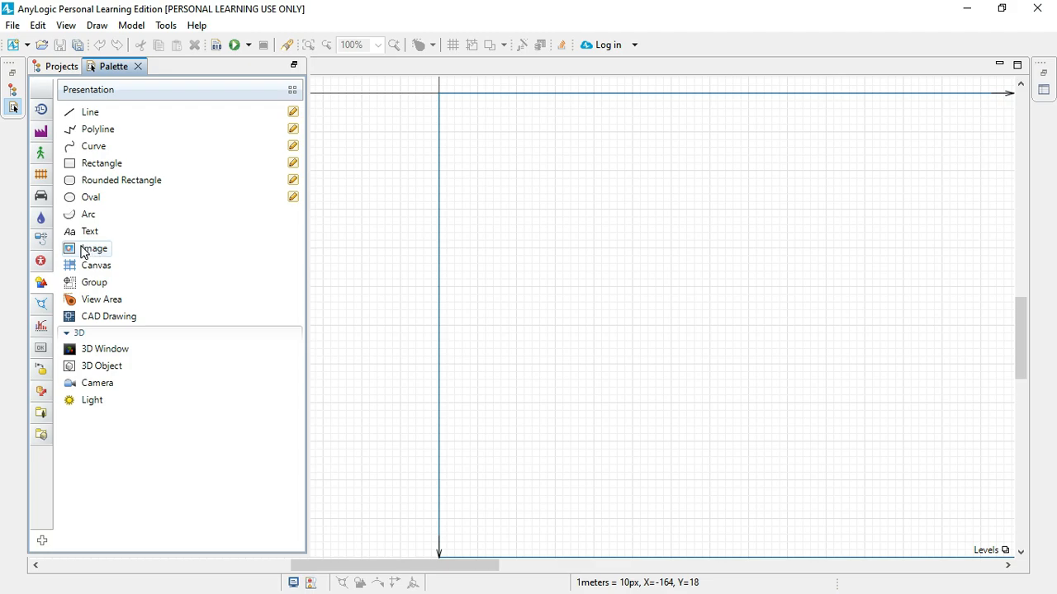
left_click_drag(102, 255, 461, 120)
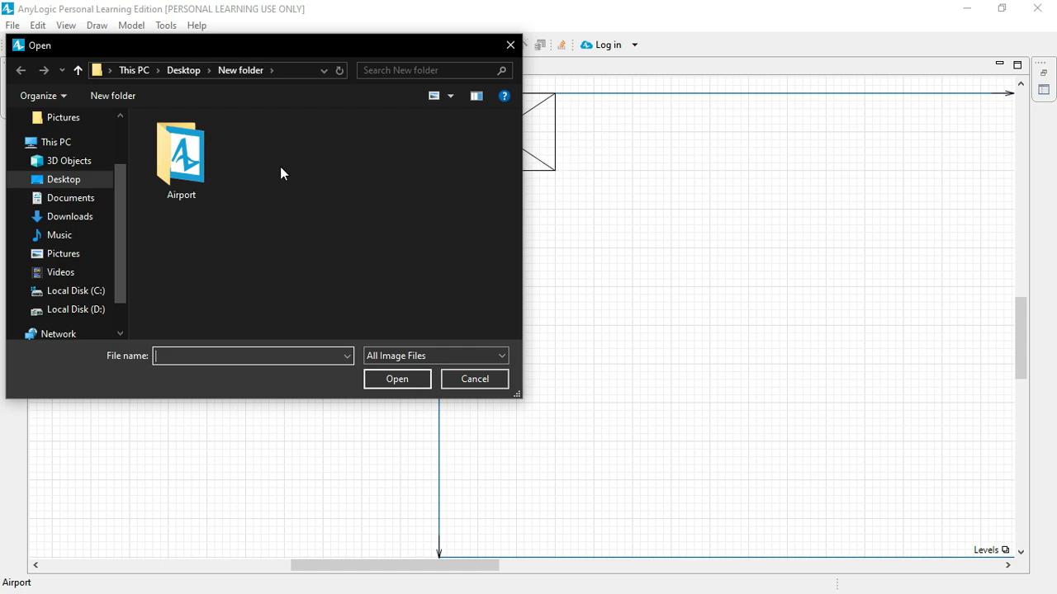
double_click(190, 169)
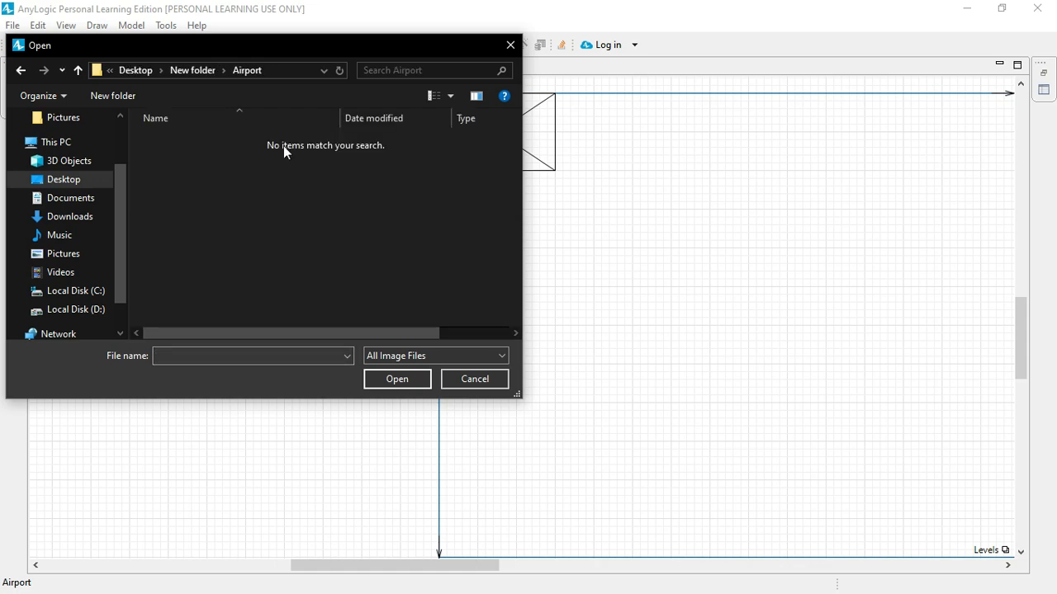
left_click(131, 71)
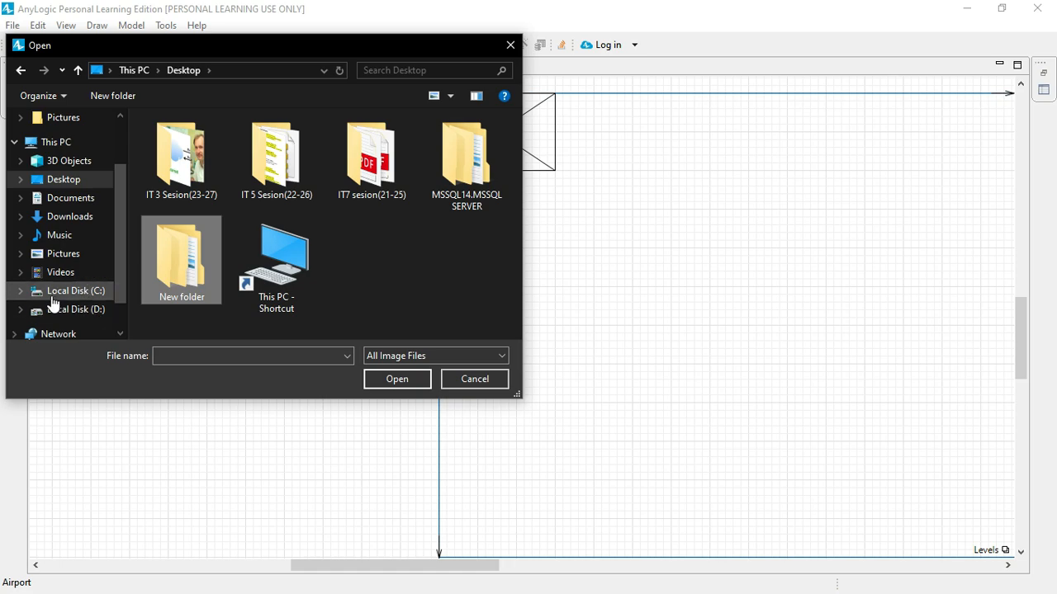
left_click(95, 311)
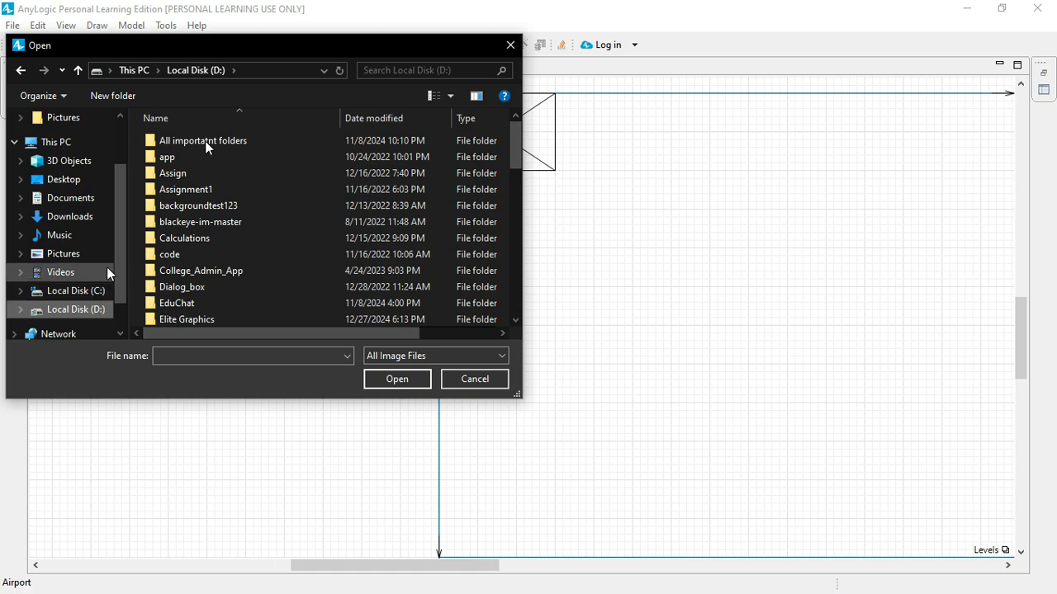
left_click(98, 293)
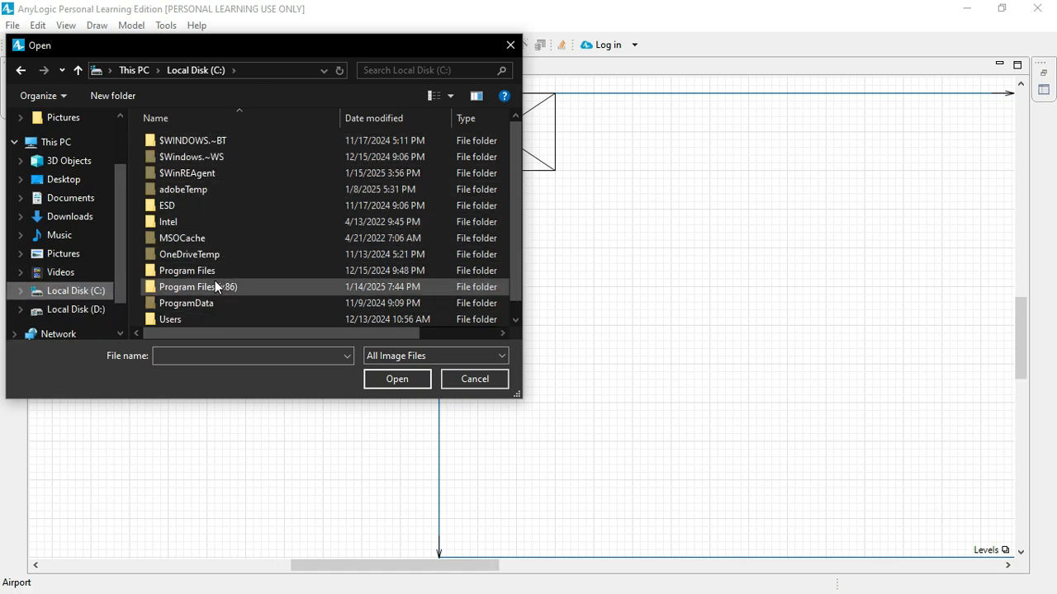
double_click(211, 289)
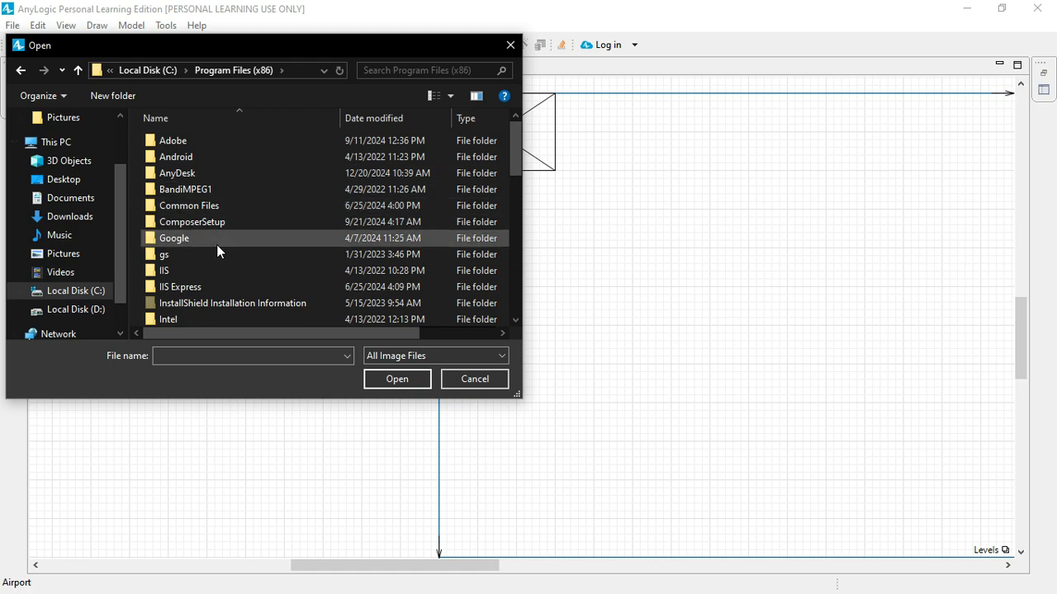
left_click(193, 172)
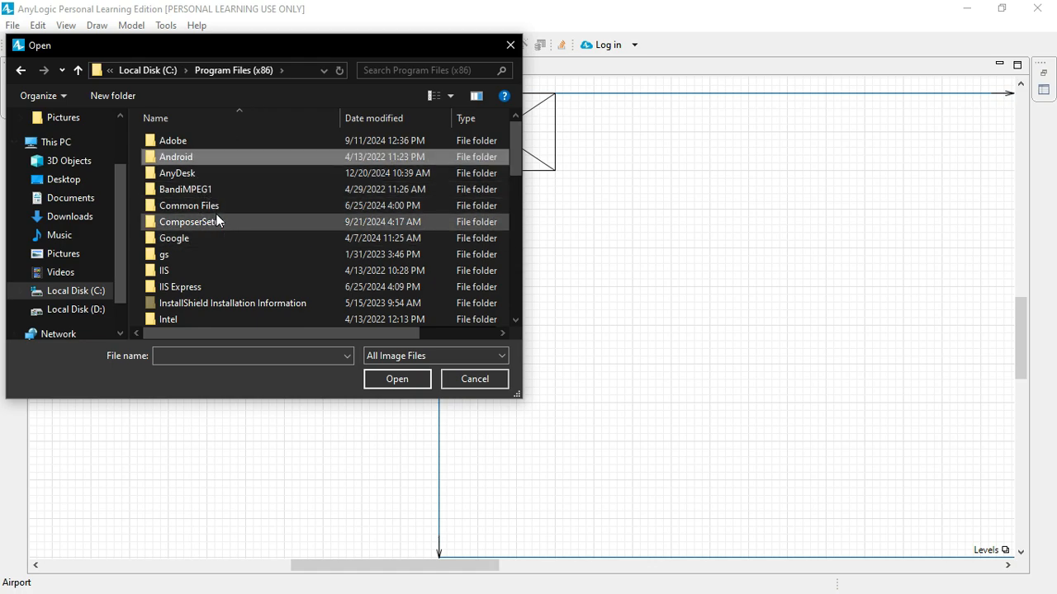
key("a")
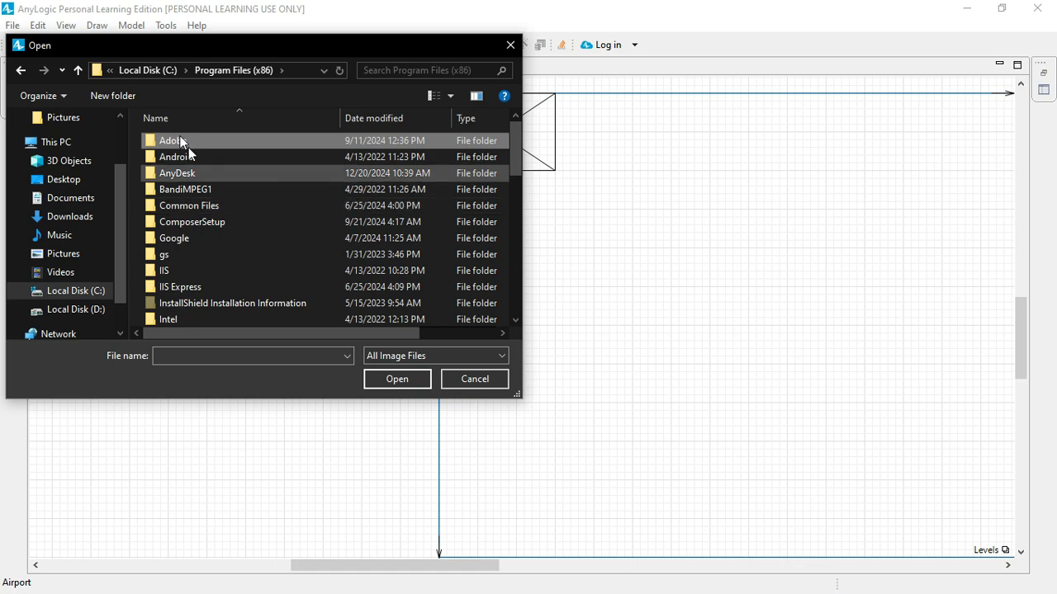
Step: Load the terminal image from C:, Program Files, AnyLogic 8.9 Personal Learning Edition, resources, AnyLogic in 3 days, Airport
left_click(164, 71)
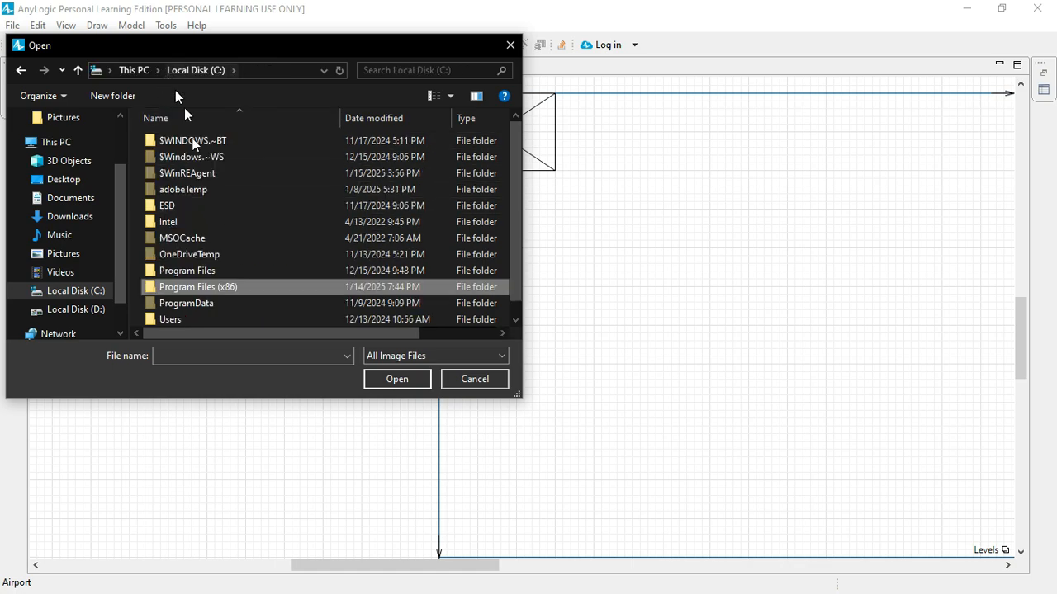
double_click(206, 272)
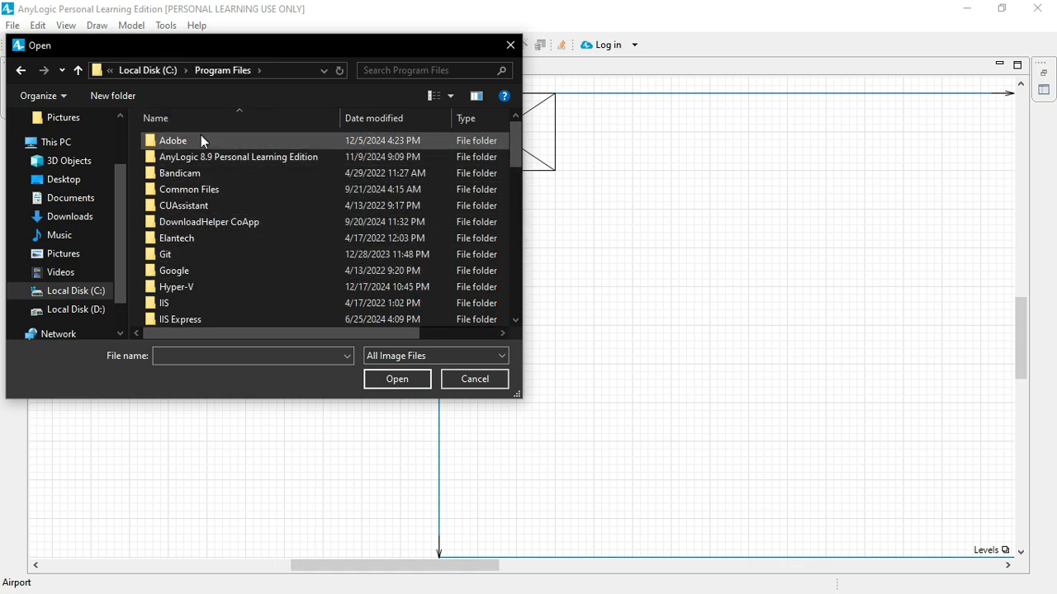
double_click(314, 155)
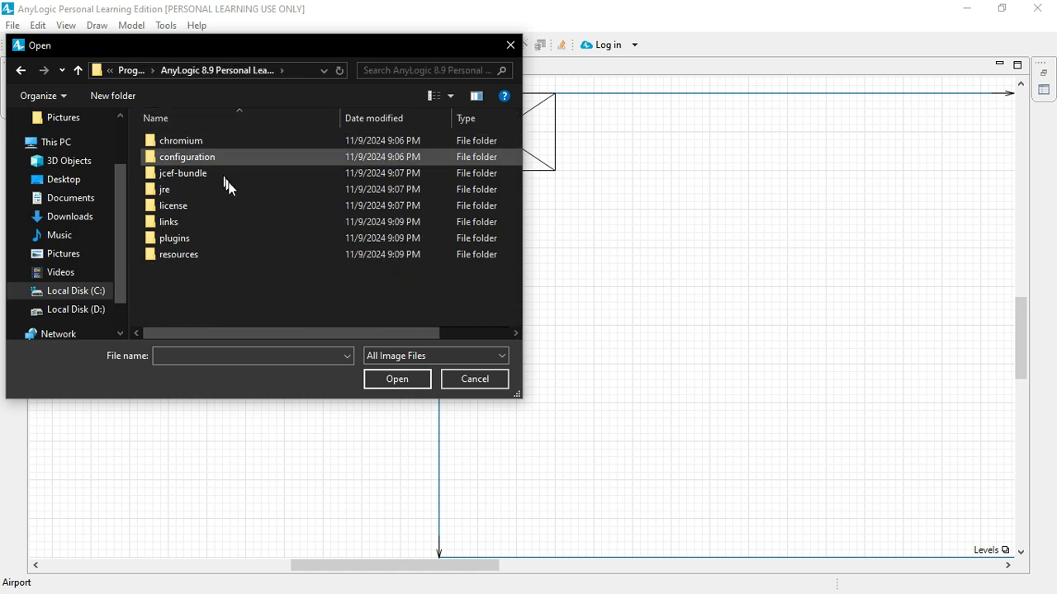
double_click(191, 255)
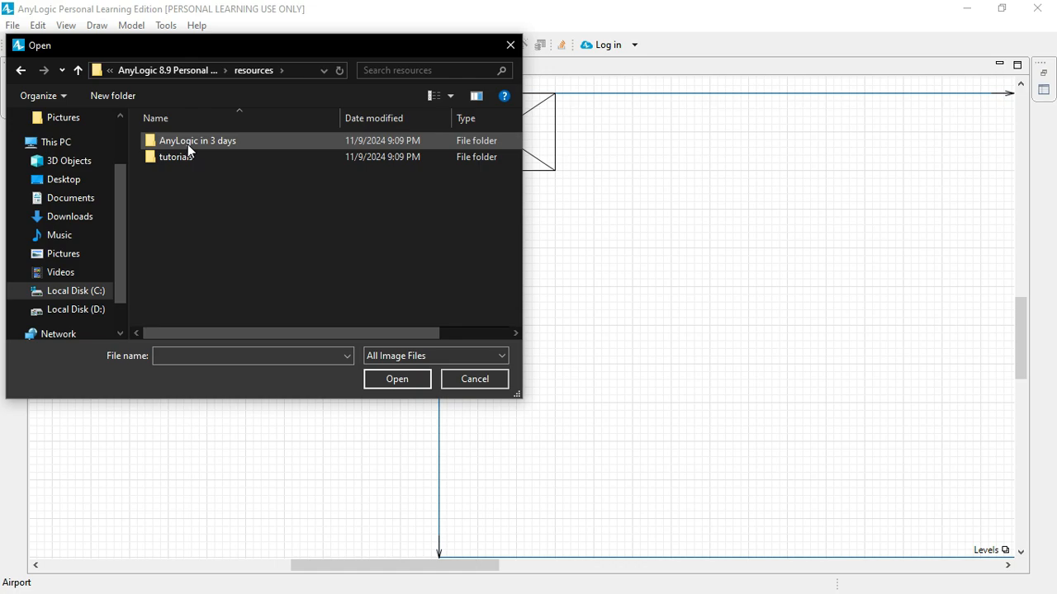
double_click(243, 140)
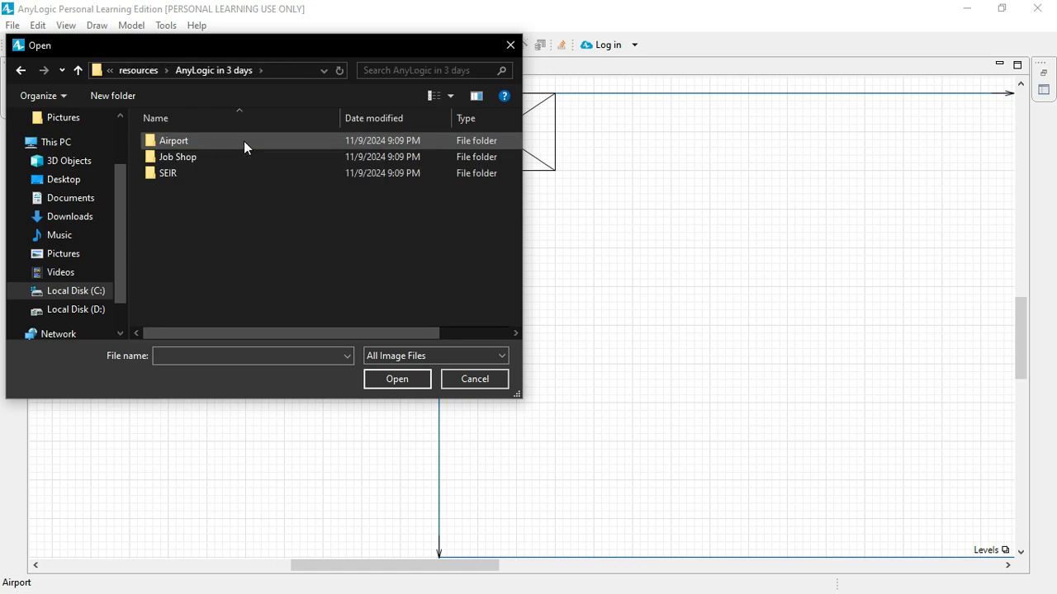
double_click(189, 147)
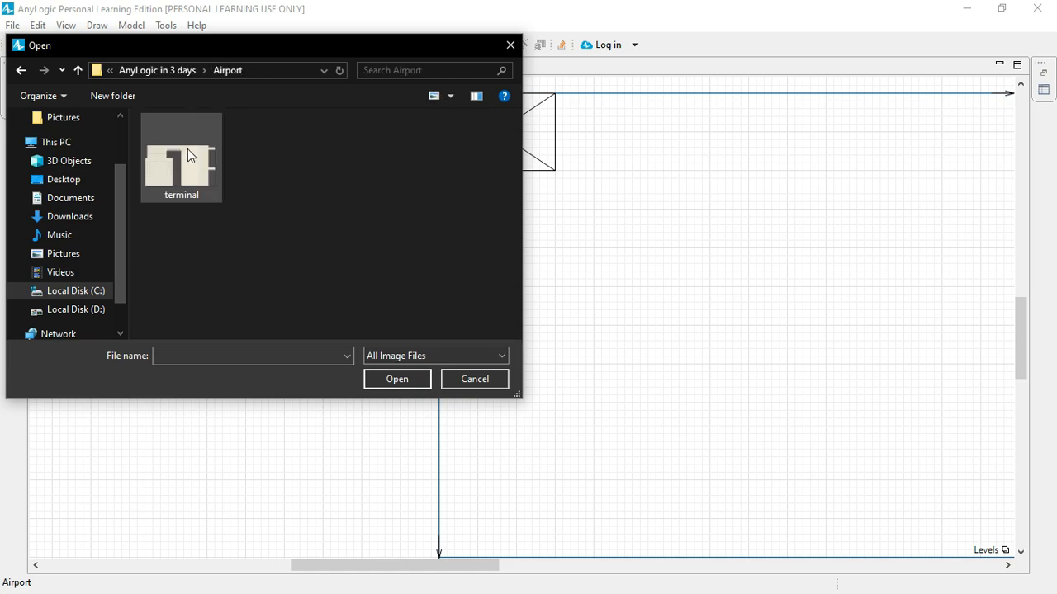
left_click(183, 194)
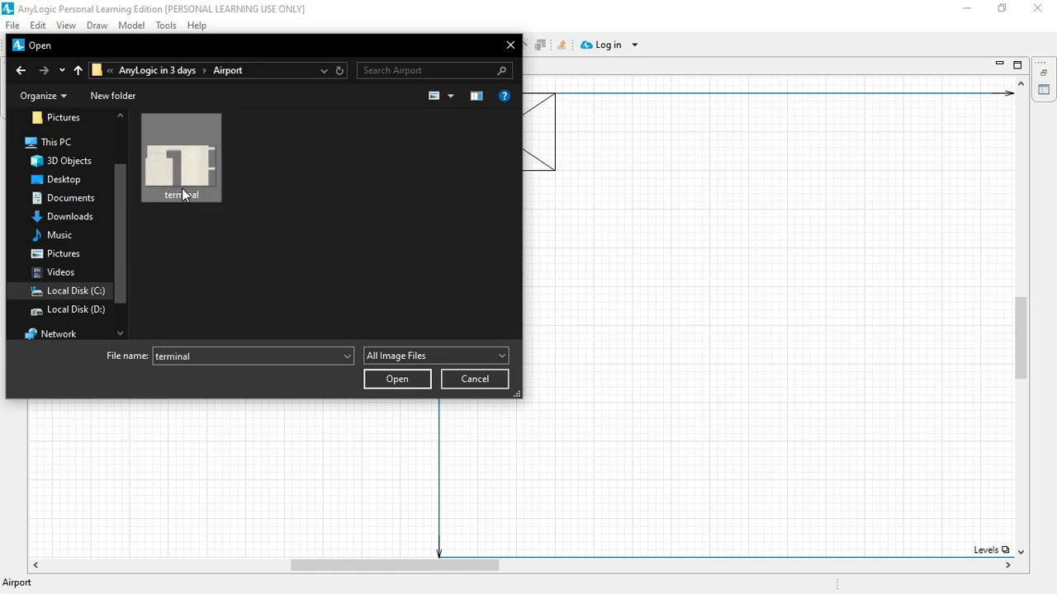
left_click(404, 379)
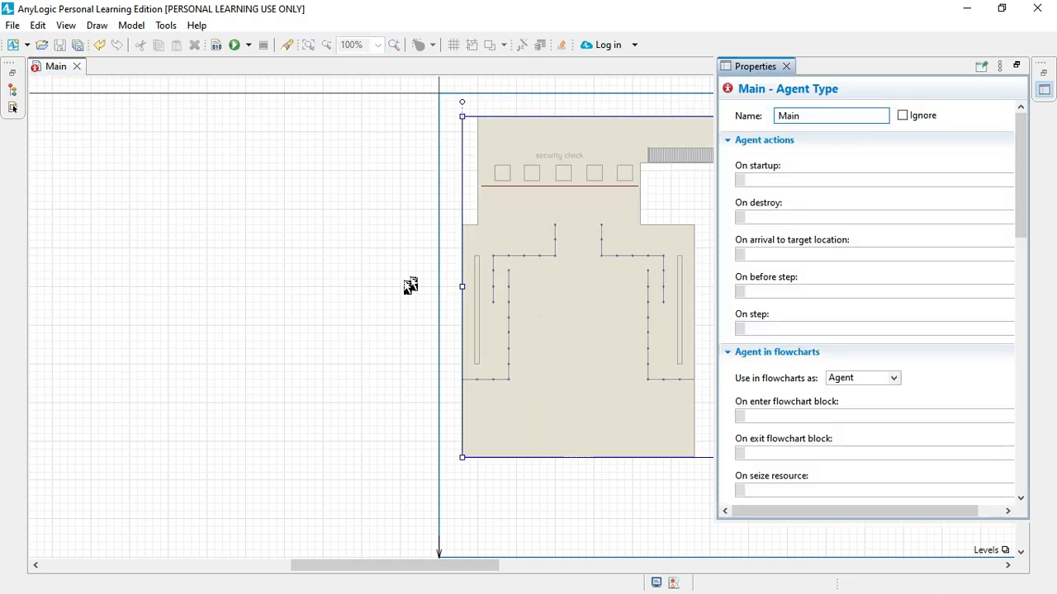
Step: Look over the whole terminal layout image on the Main diagram and dismiss the properties view
scroll(388, 296, "right", 2)
scroll(389, 295, "right", 10)
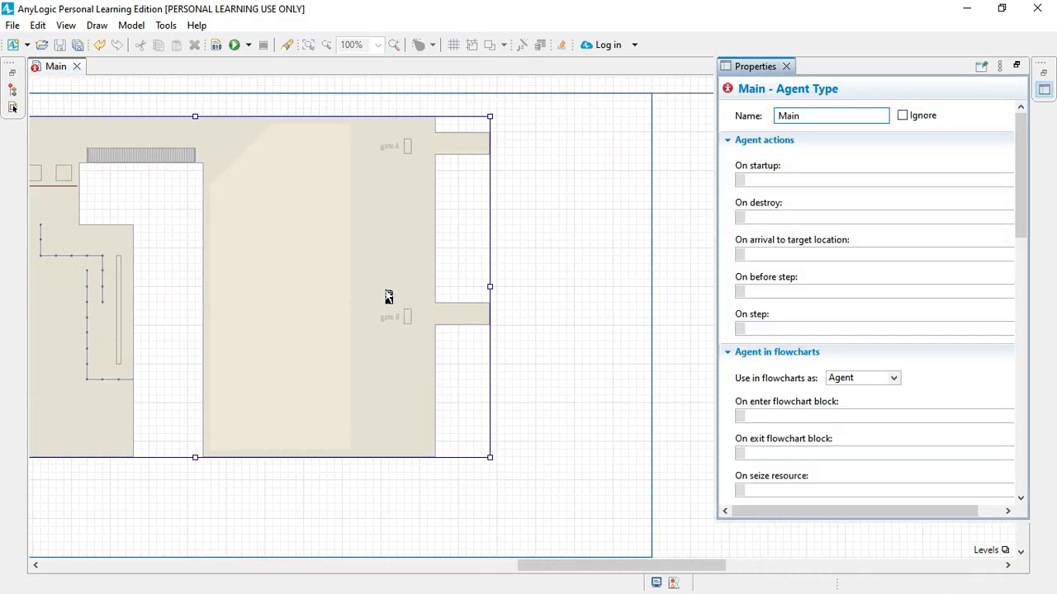
scroll(389, 296, "left", 3)
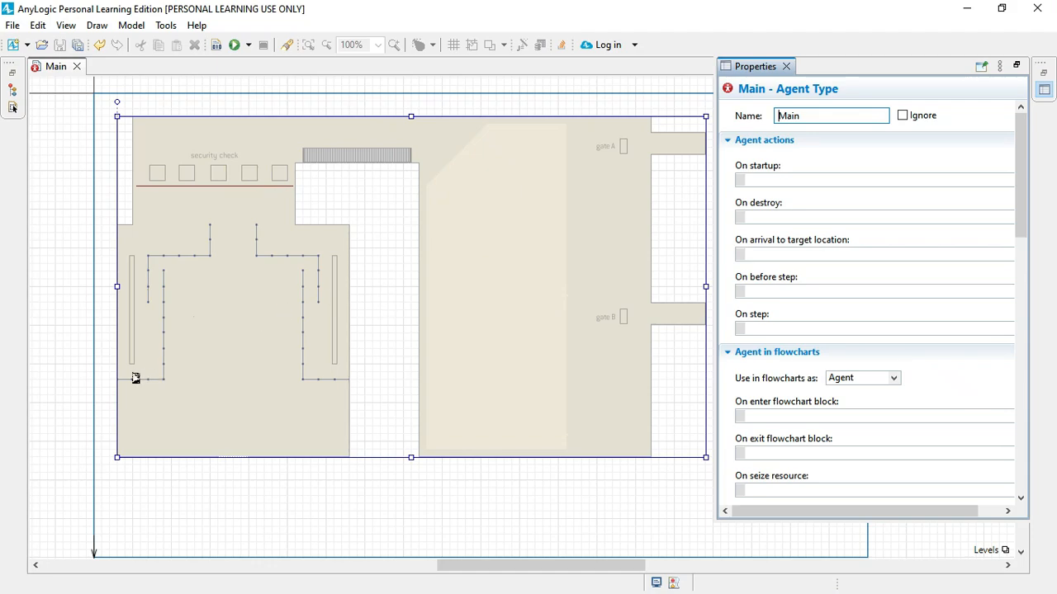
left_click(118, 381)
left_click(104, 327)
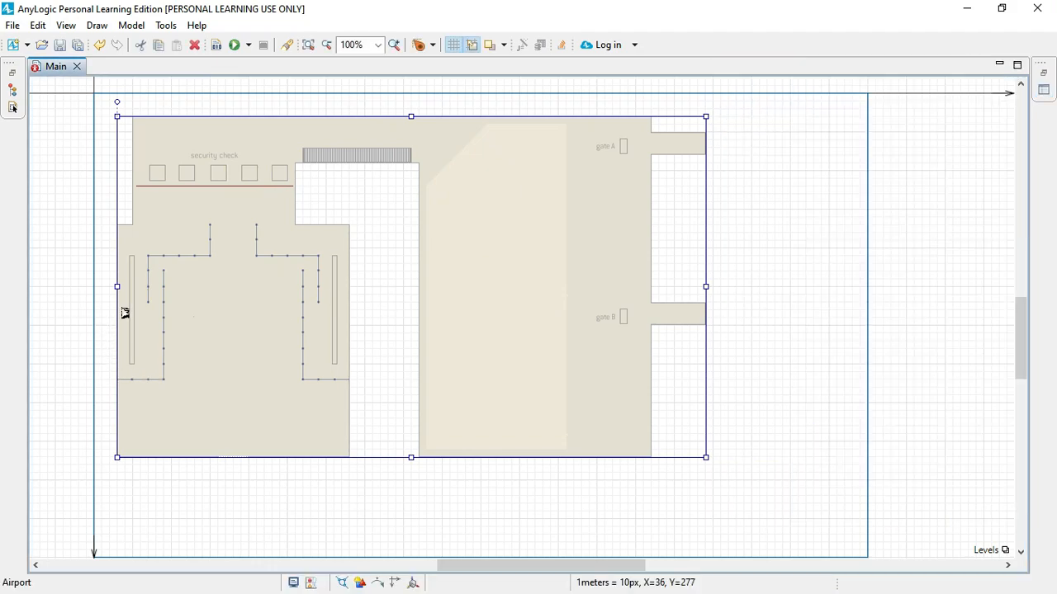
Step: Examine the terminal layout from the entrance edge through the check-in hall up to the security check area
scroll(104, 318, "up", 4)
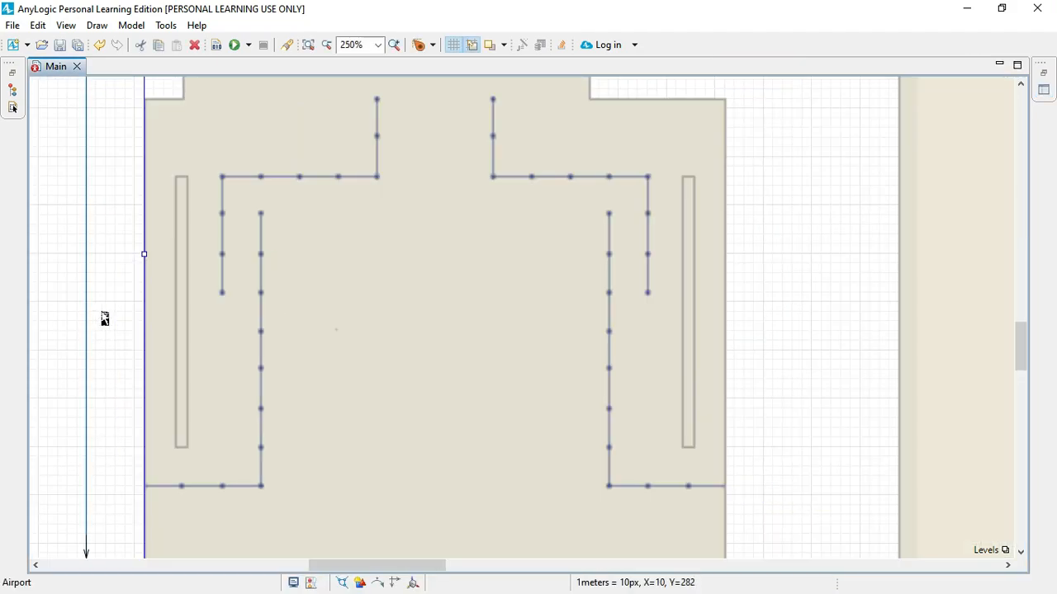
scroll(104, 319, "down", 2)
scroll(311, 340, "down", 3)
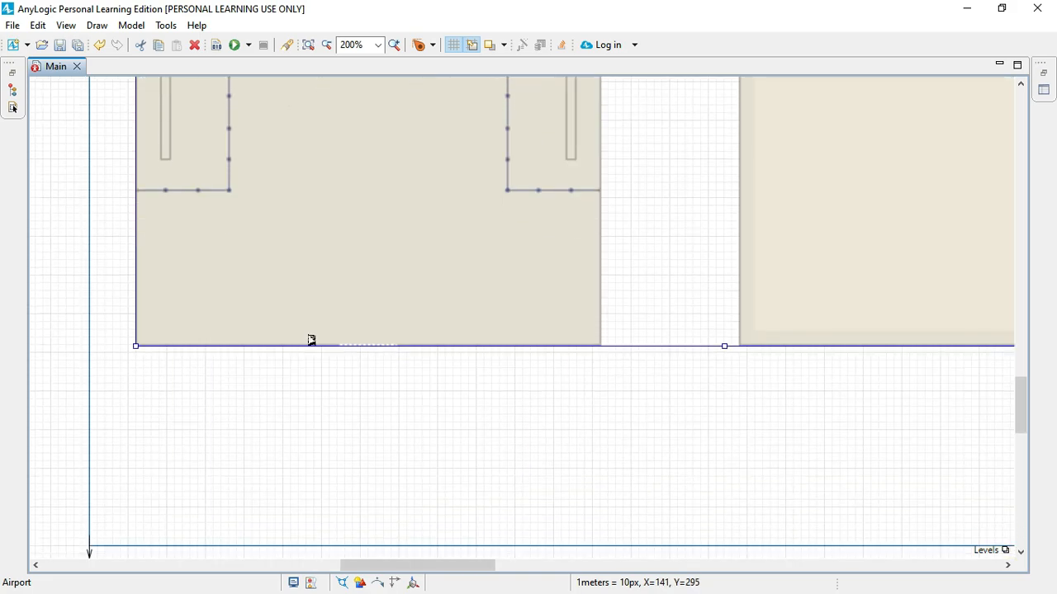
left_click(351, 372)
left_click(365, 348)
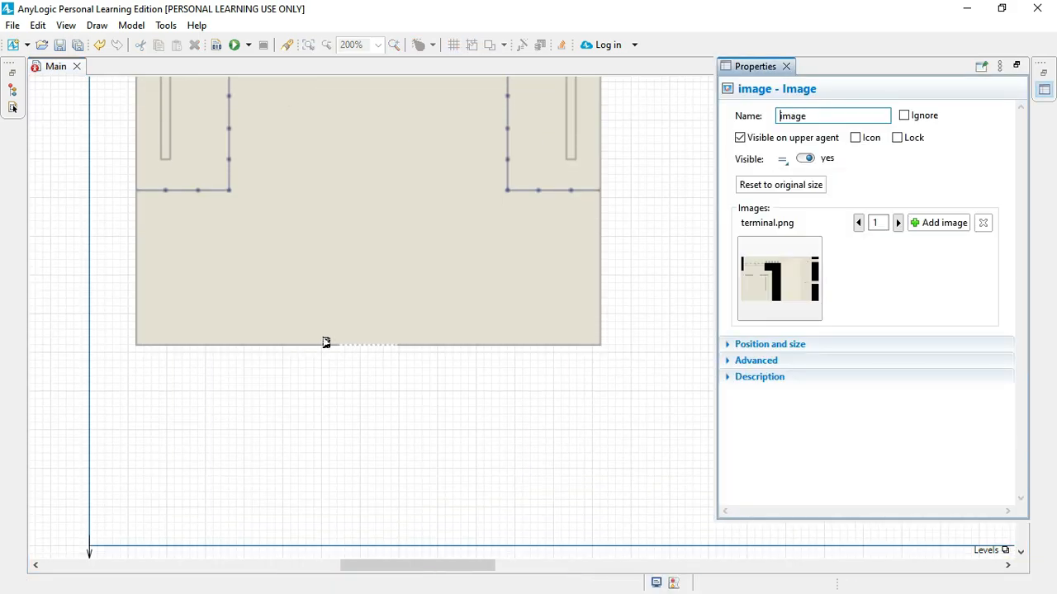
scroll(325, 343, "up", 3)
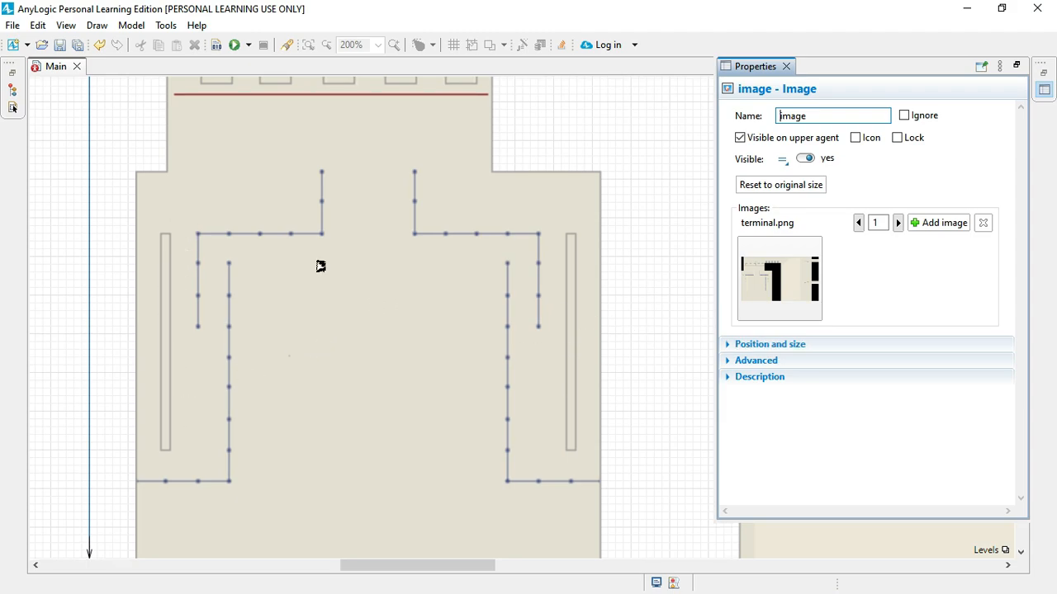
scroll(320, 266, "up", 2)
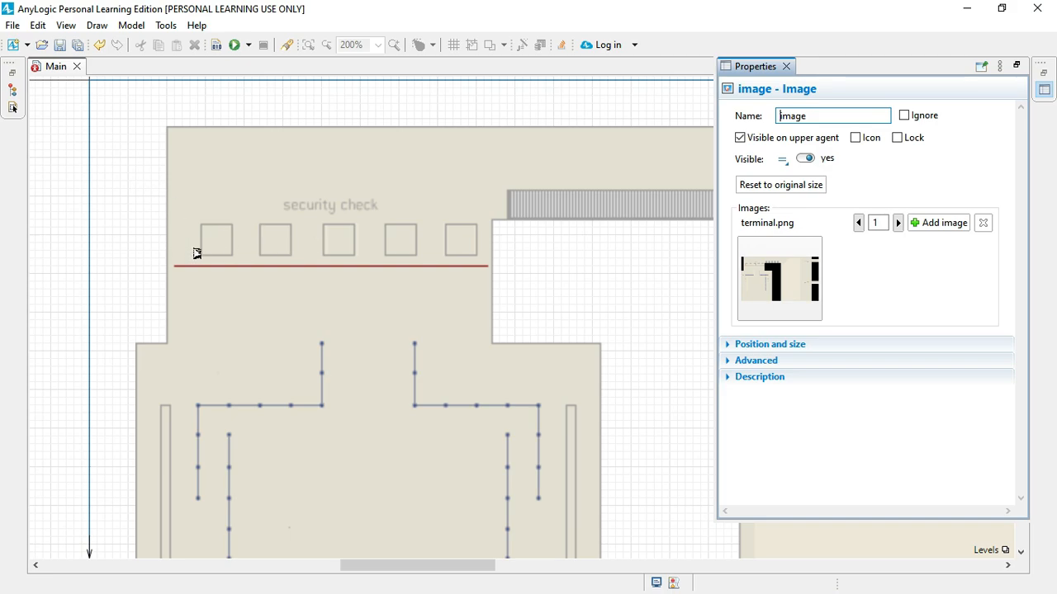
Step: Examine the waiting area, the gate A and gate B corridors, and the passage linking them to the security check
scroll(446, 230, "down", 1)
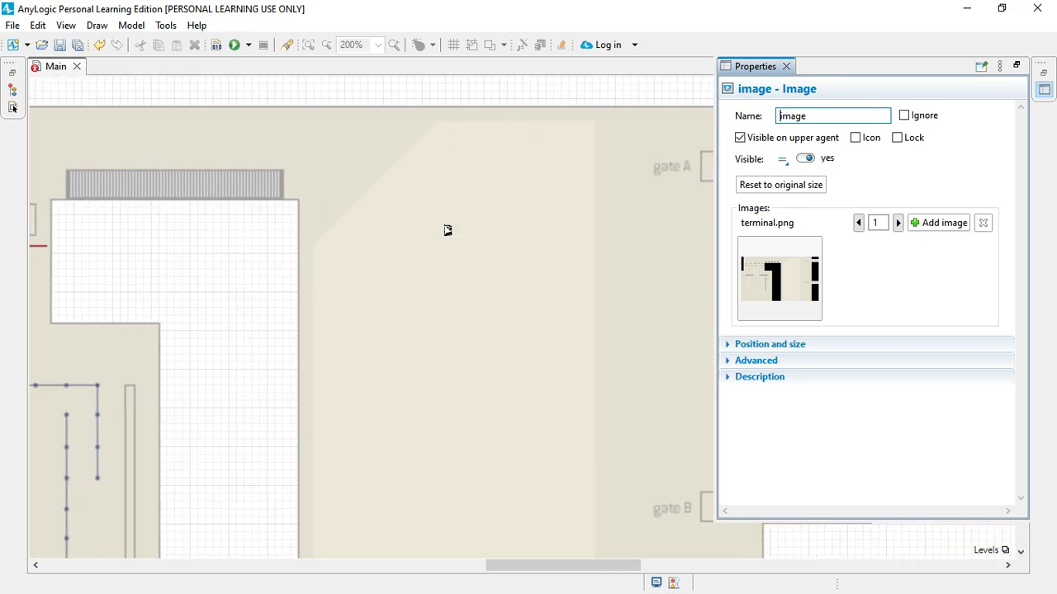
scroll(446, 231, "right", 5)
scroll(446, 230, "right", 1)
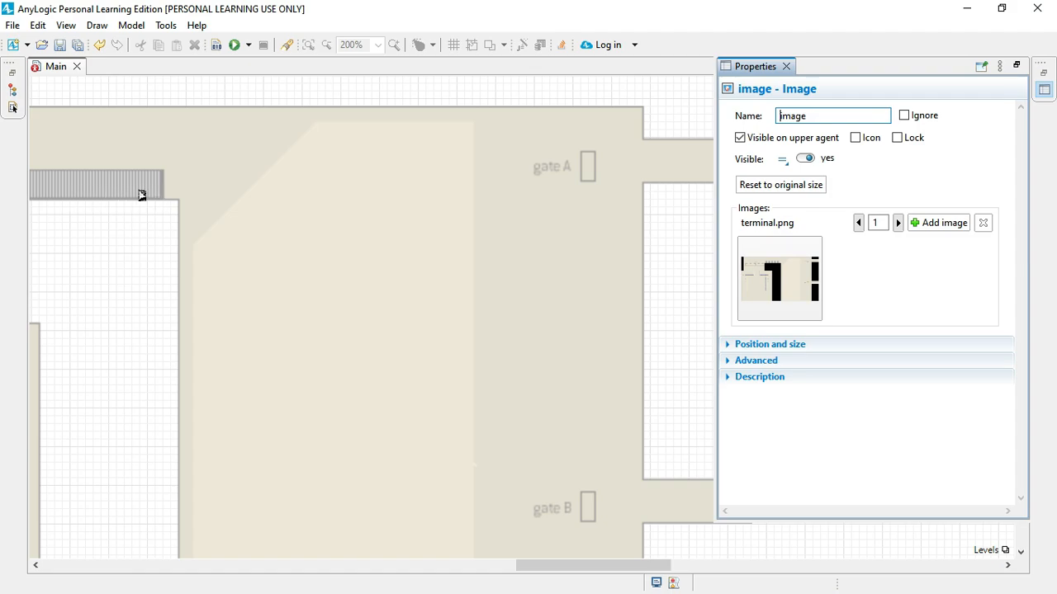
scroll(141, 195, "down", 5)
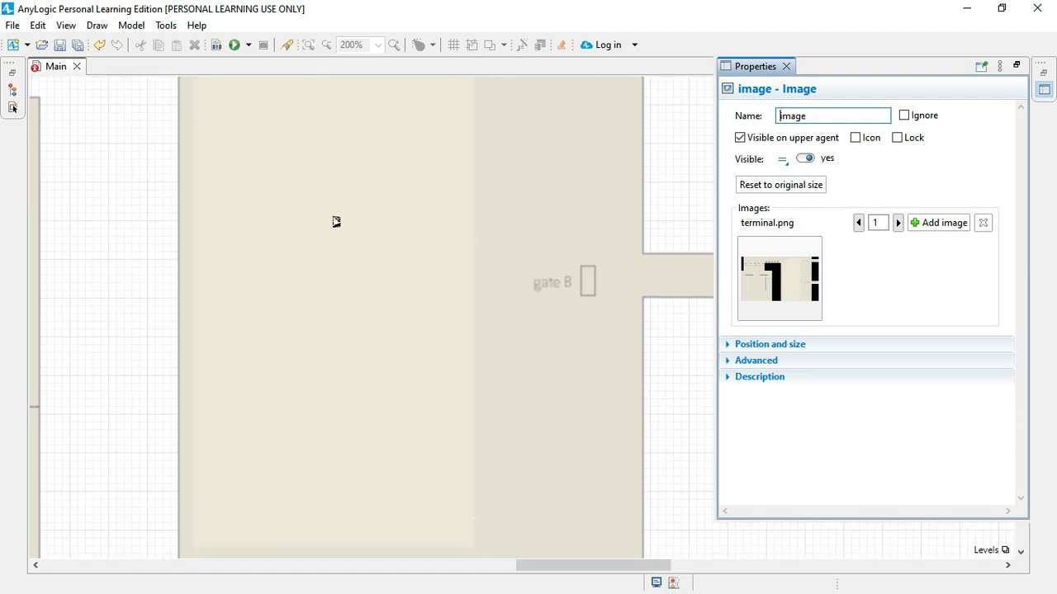
scroll(335, 222, "up", 5)
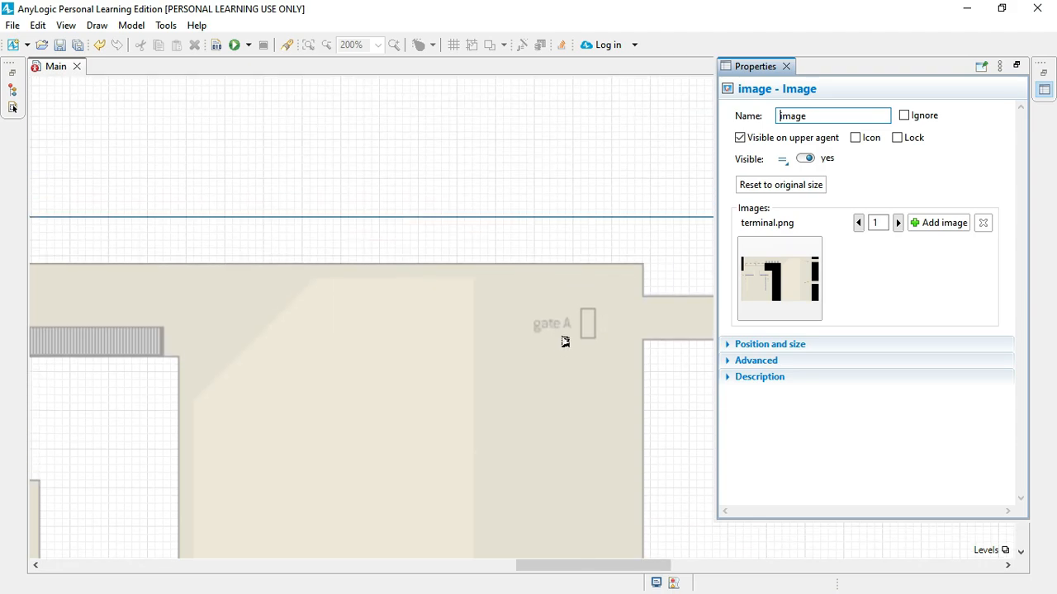
scroll(564, 342, "down", 2)
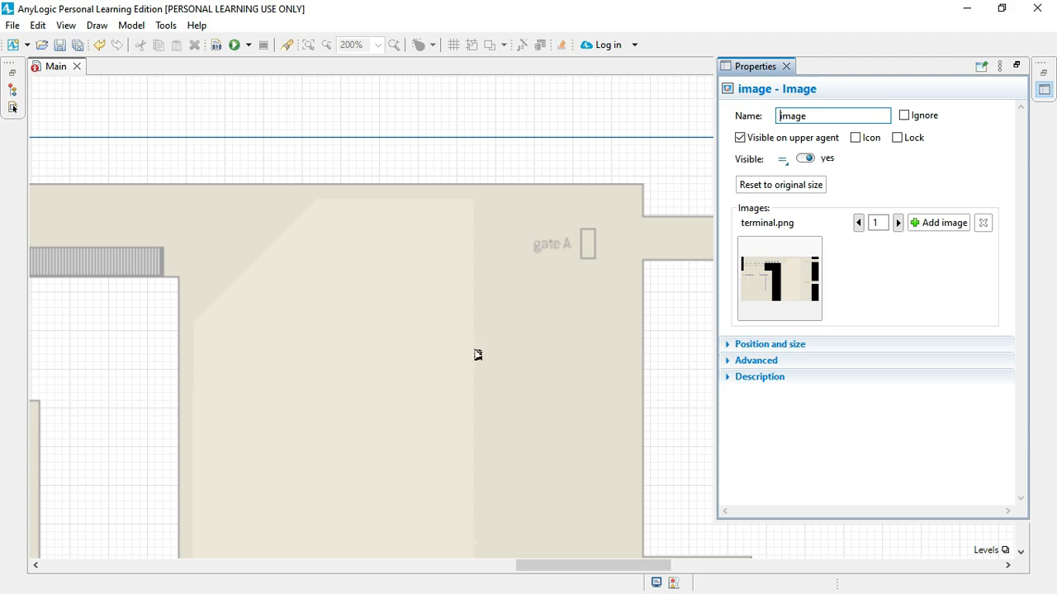
scroll(83, 370, "left", 10)
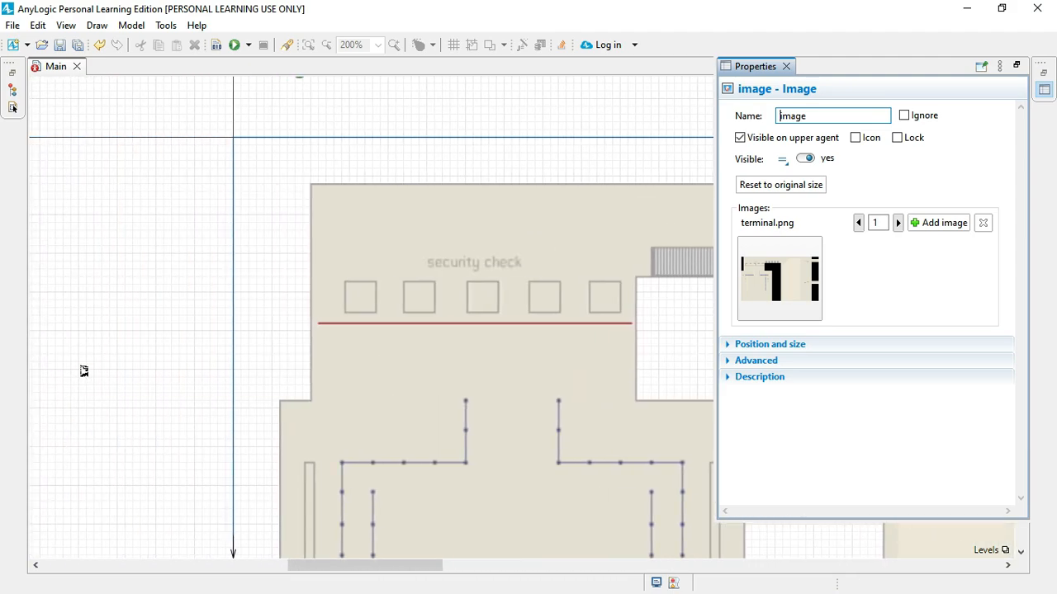
scroll(83, 371, "down", 1)
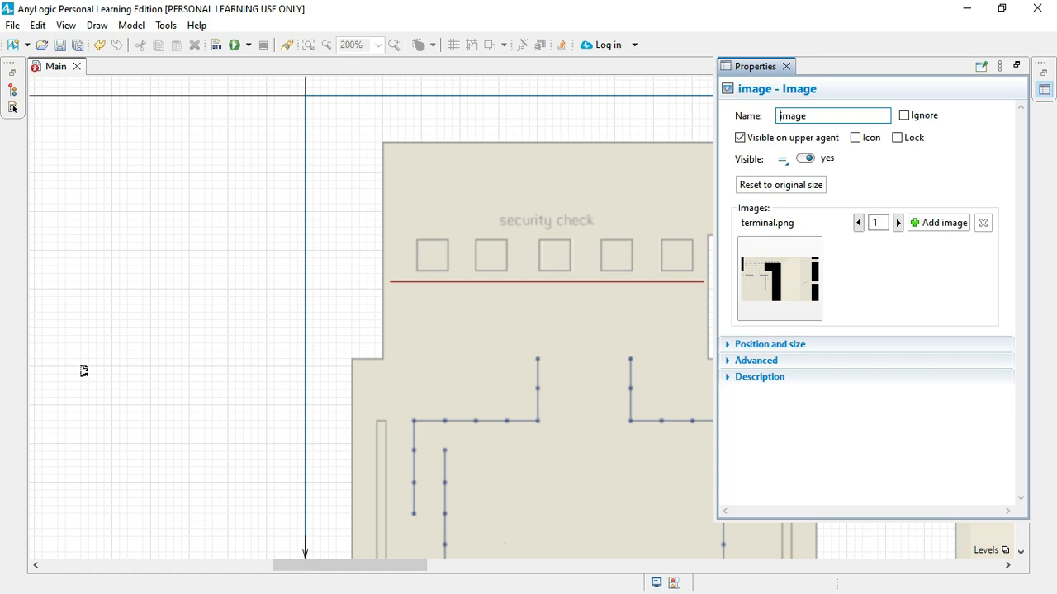
scroll(83, 371, "right", 10)
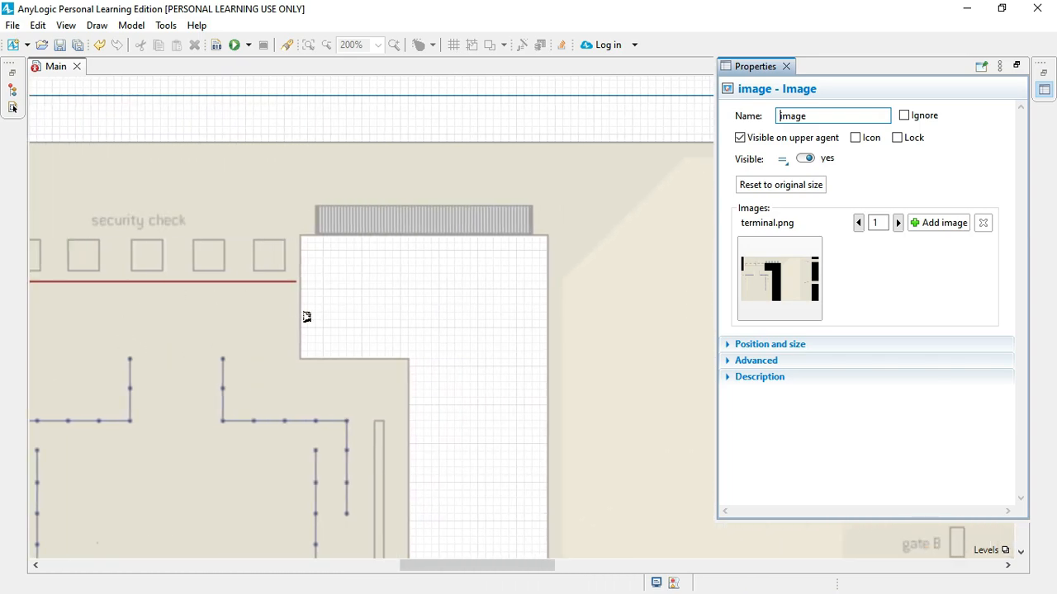
scroll(303, 294, "left", 5)
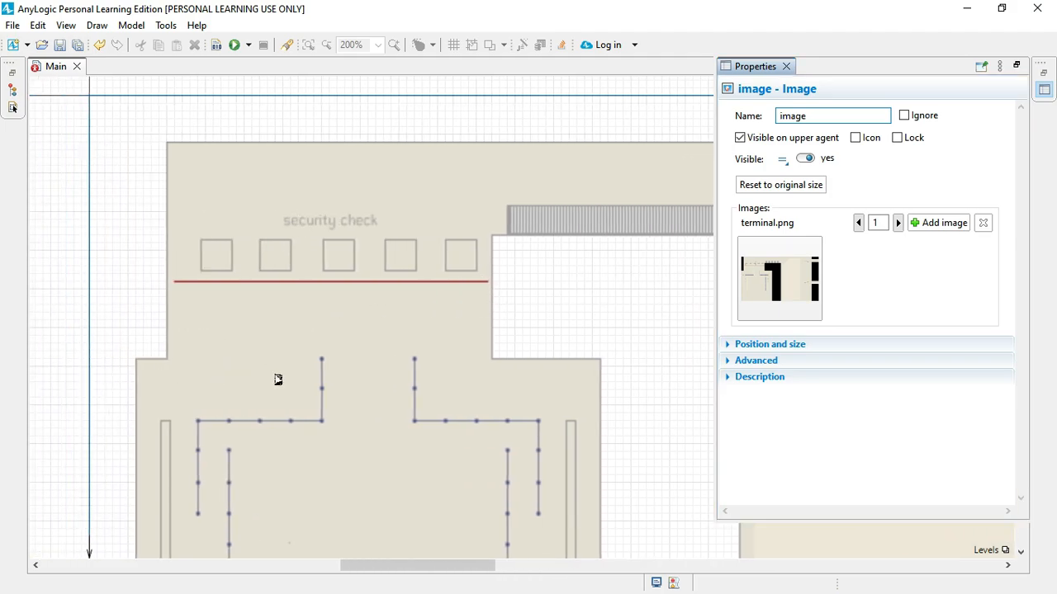
scroll(278, 379, "right", 10)
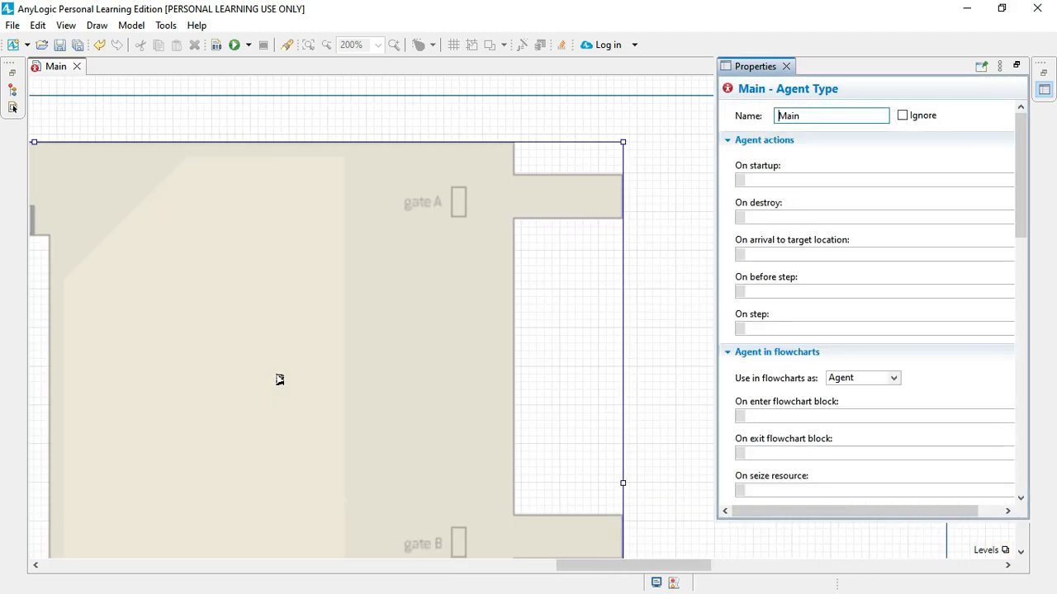
scroll(279, 379, "left", 15)
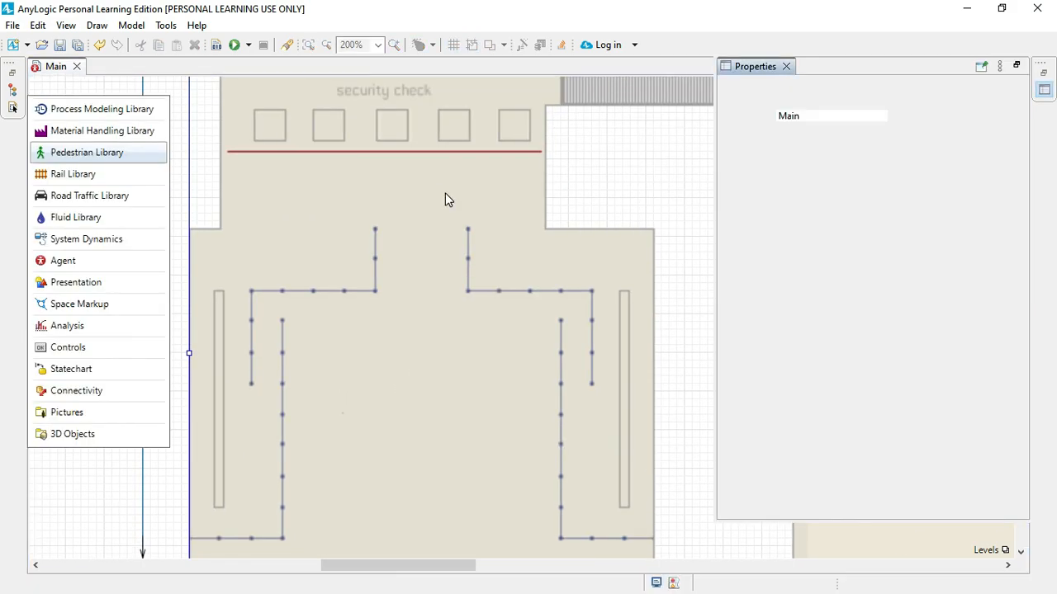
Step: Lock the terminal layout image on the Main diagram
right_click(445, 200)
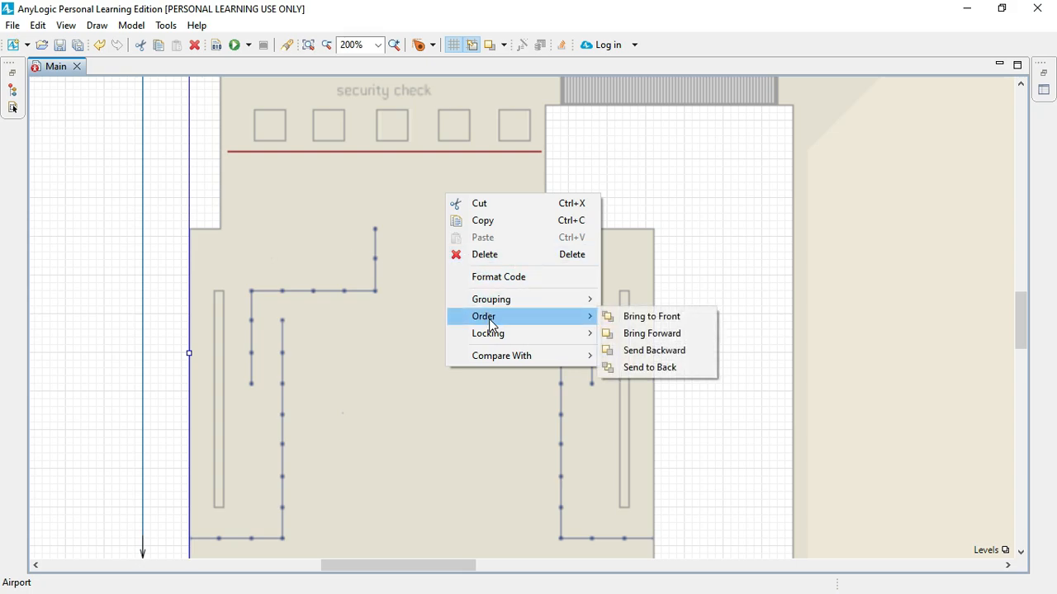
left_click(391, 327)
right_click(391, 327)
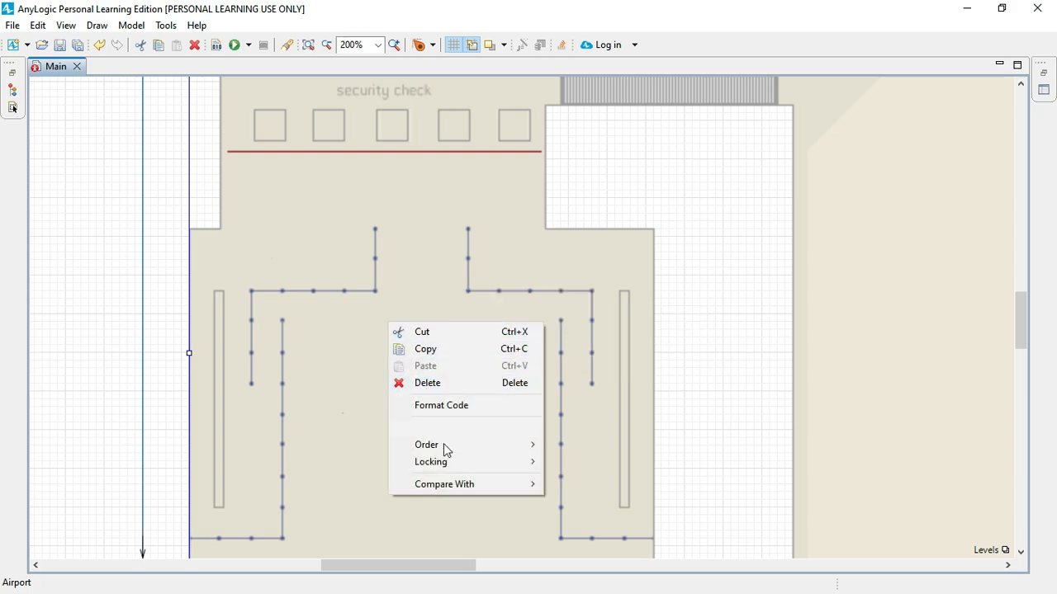
mouse_move(450, 466)
left_click(590, 463)
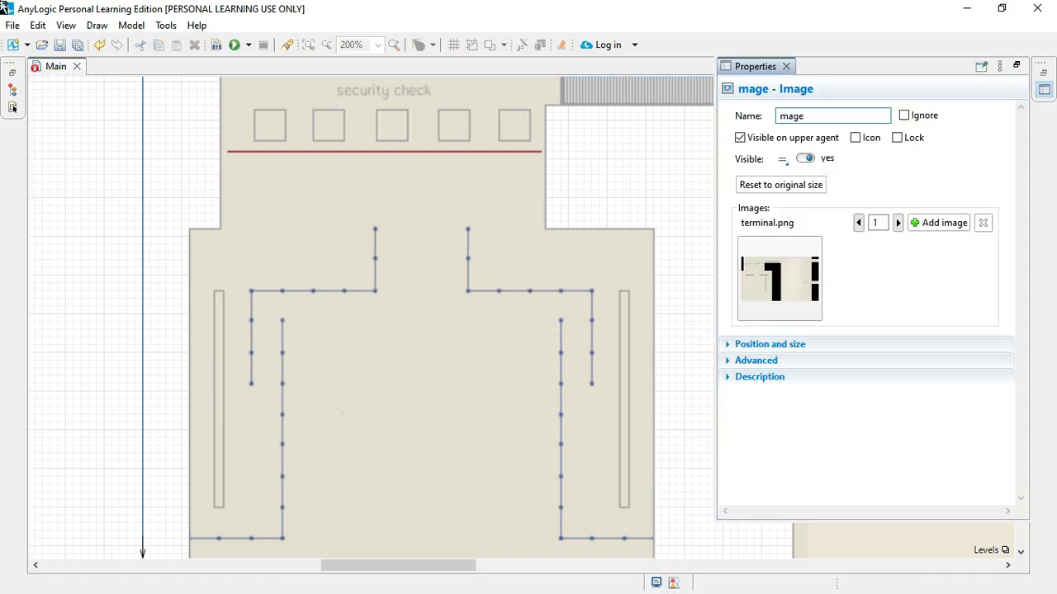
Step: Start a Wall from the Pedestrian Library at the notch below the security check and trace the check-in hall's outer edge to its lower-left corner
left_click(11, 90)
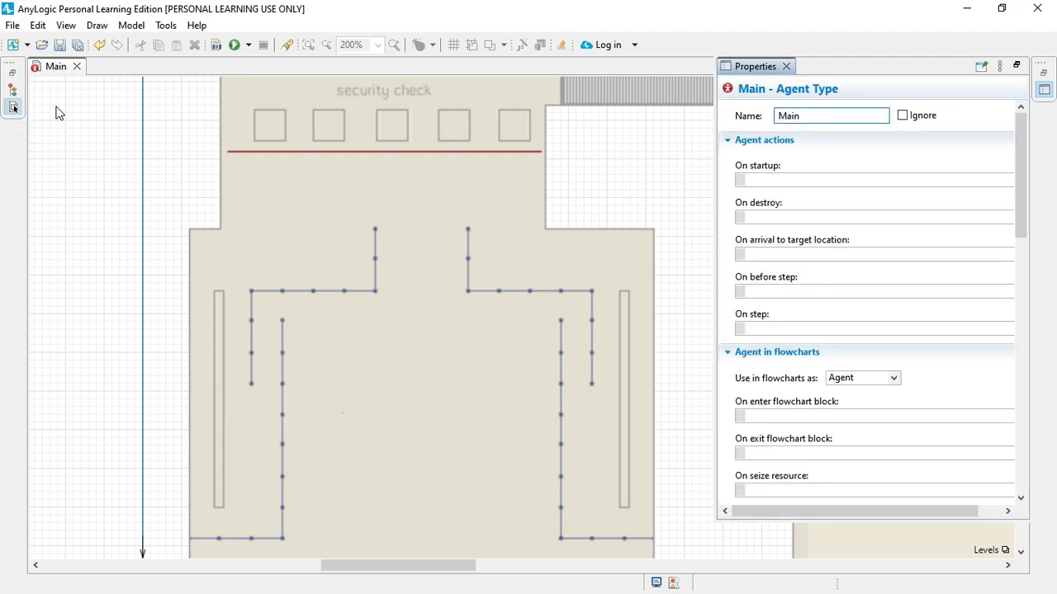
left_click(13, 107)
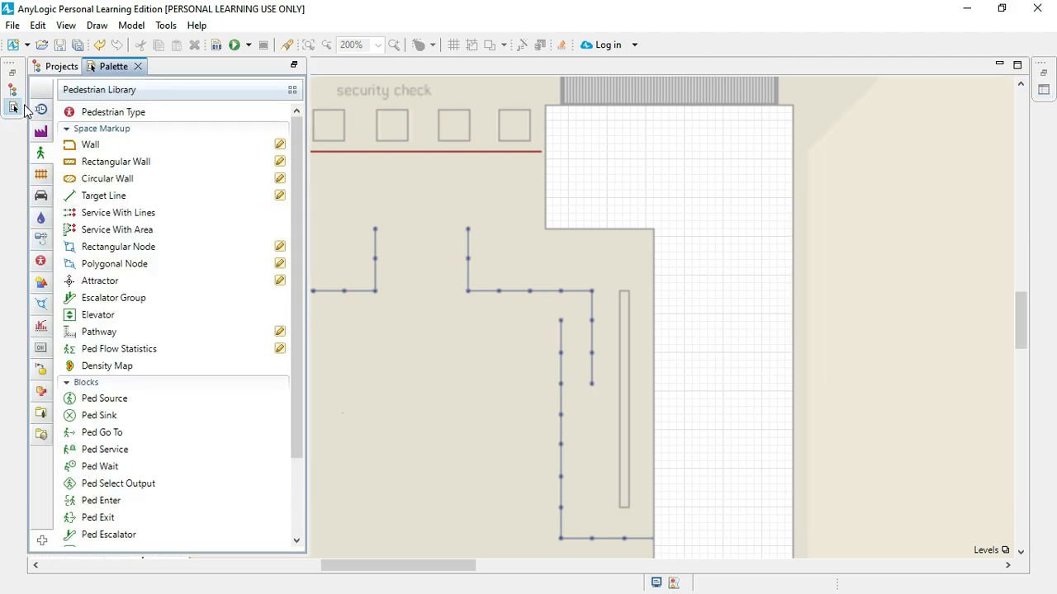
left_click(281, 146)
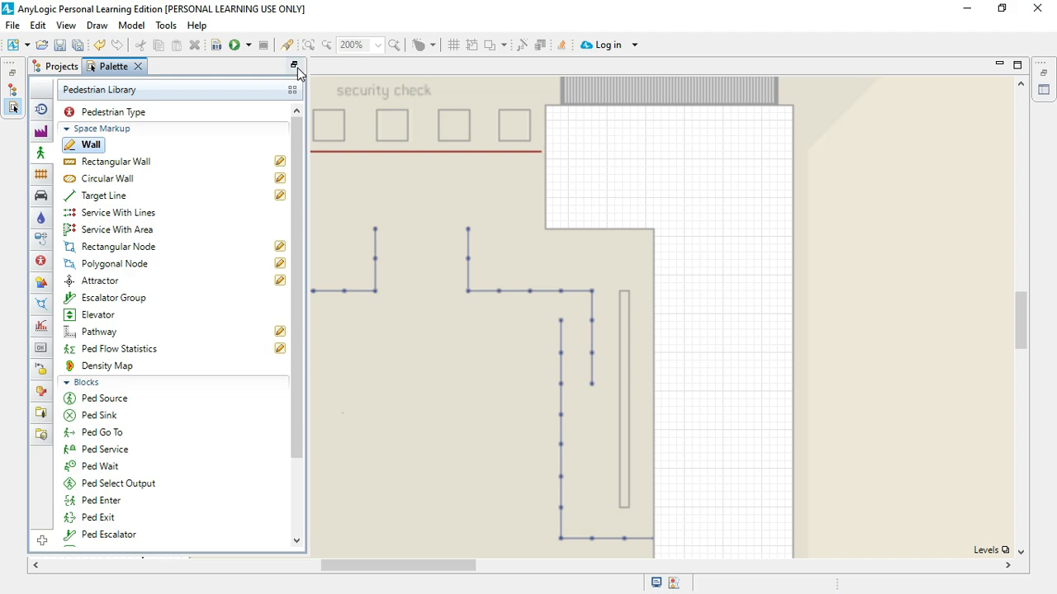
left_click(13, 110)
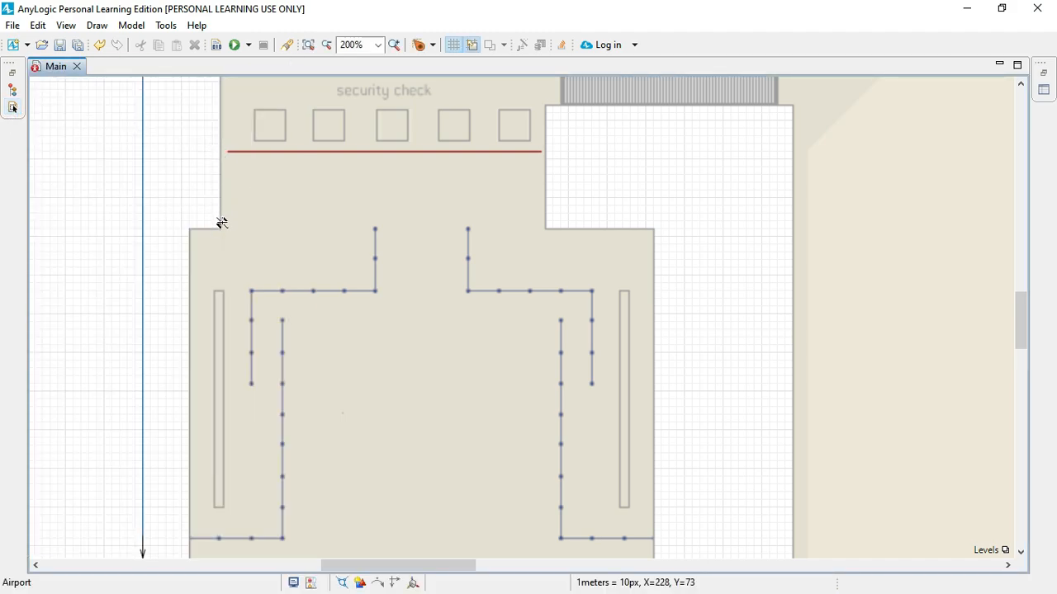
left_click(220, 230)
left_click(189, 230)
scroll(190, 295, "down", 5)
scroll(191, 295, "up", 1)
left_click(189, 360)
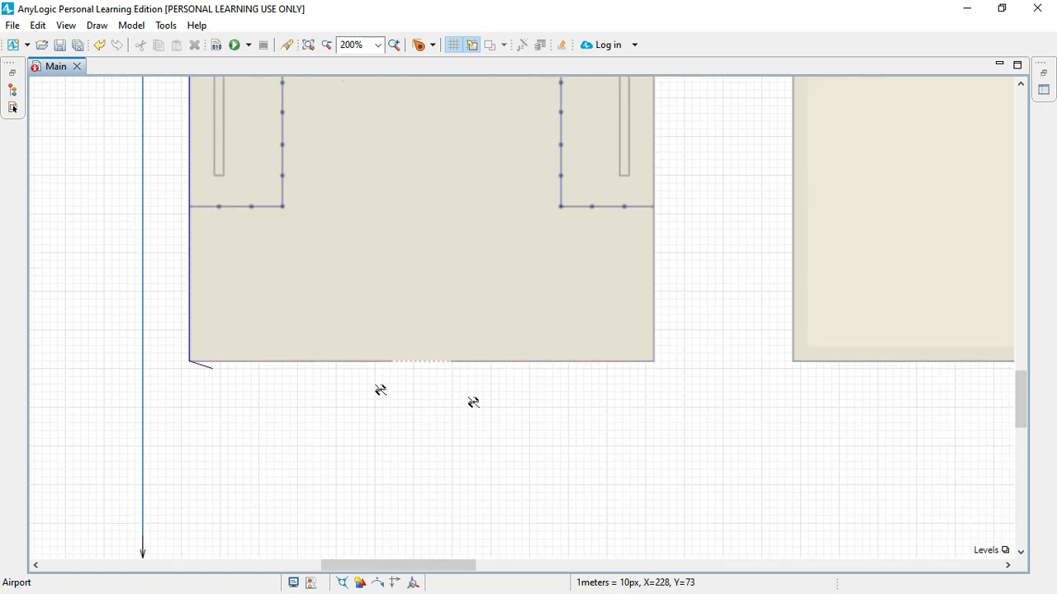
Step: Continue the wall along the check-in hall's lower edge, up its right side, around the notch, and beneath the hatched strip to the waiting hall
left_click(393, 361)
left_click(654, 361)
scroll(650, 347, "up", 4)
left_click(654, 209)
left_click(545, 209)
left_click(545, 85)
left_click(793, 85)
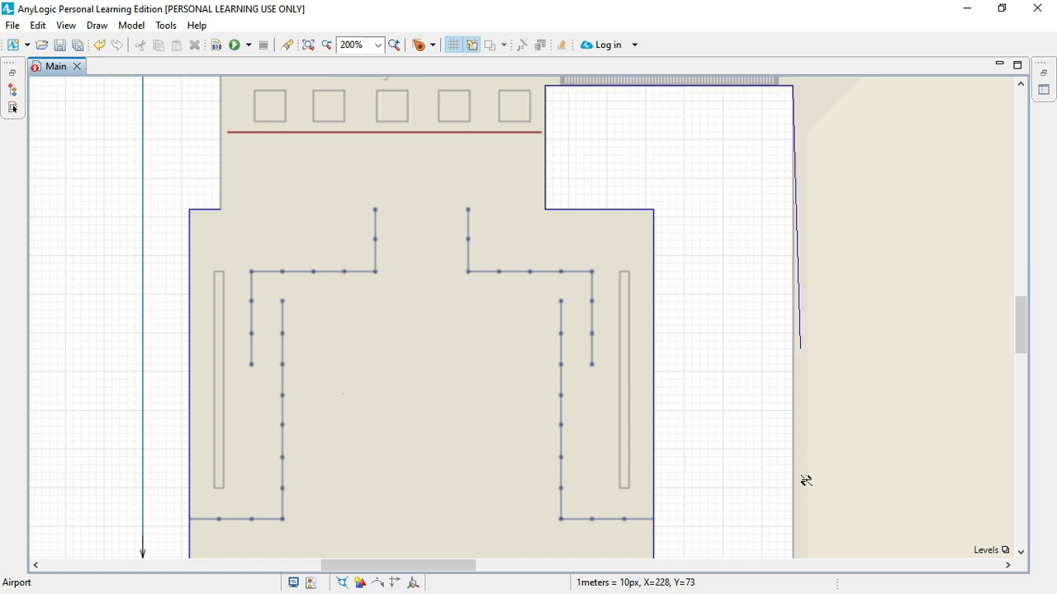
Step: Continue the wall down the waiting hall's inner side, along its lower edge, and up to the lower corner of the gate B corridor
scroll(797, 475, "down", 5)
left_click(793, 469)
scroll(825, 467, "right", 8)
left_click(921, 470)
left_click(921, 205)
scroll(922, 206, "right", 10)
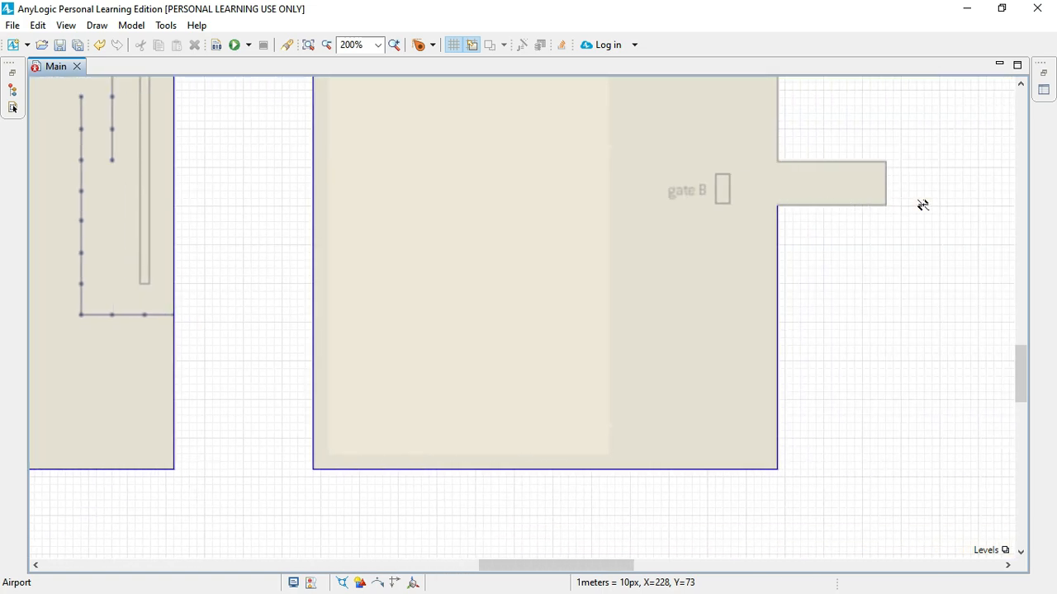
Step: Trace the wall around the gate B corridor outline back to the waiting hall's edge
left_click(550, 206)
left_click(549, 162)
left_click(442, 161)
Step: Continue the wall up to gate A, around its corridor, and on to the terminal's upper-right corner and upper edge
scroll(440, 173, "up", 5)
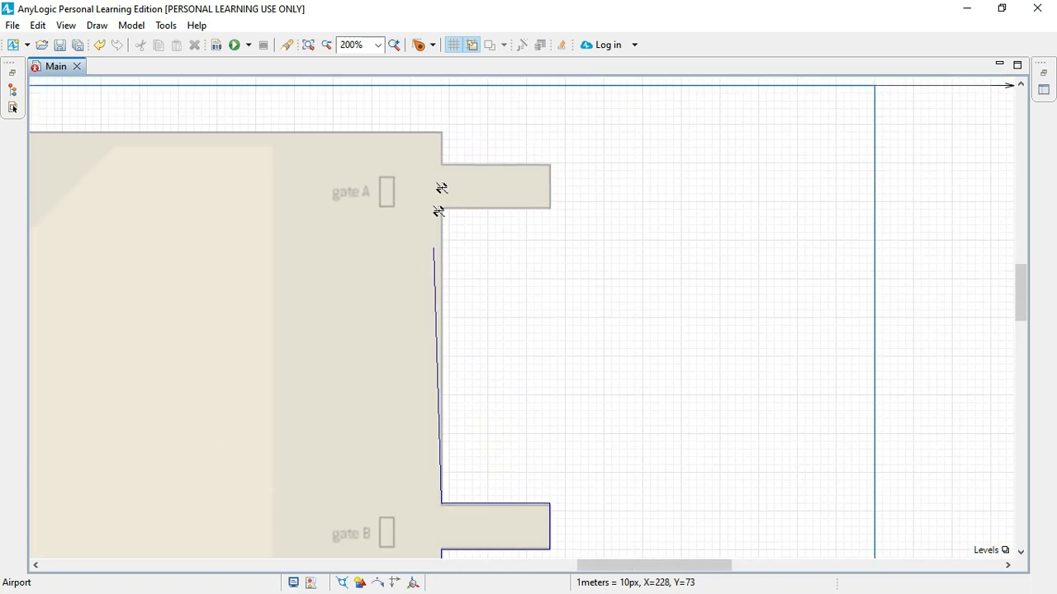
left_click(442, 209)
left_click(549, 209)
left_click(549, 162)
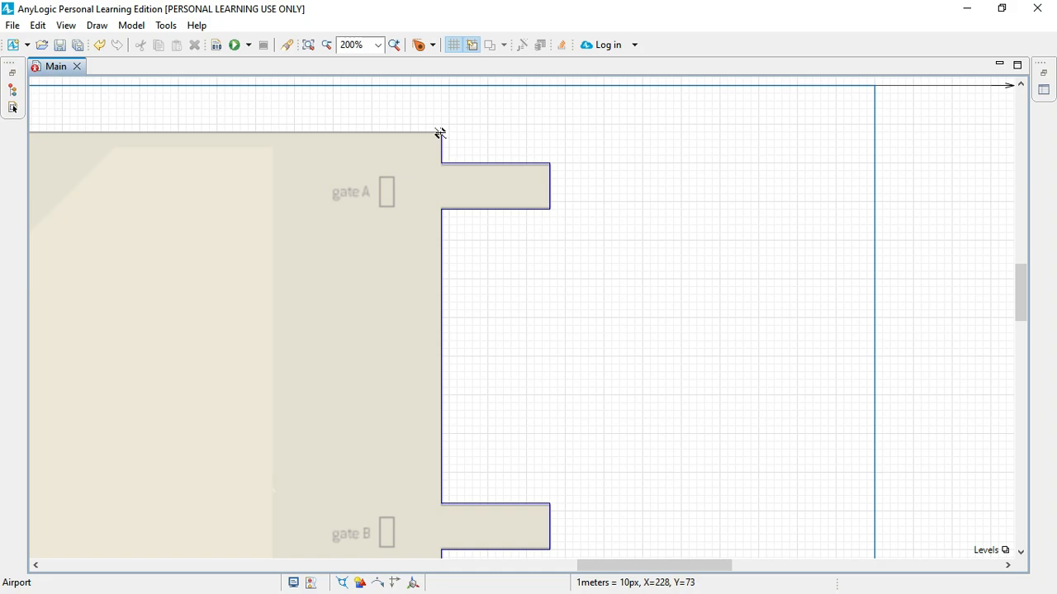
left_click(440, 133)
scroll(440, 134, "left", 10)
left_click(444, 132)
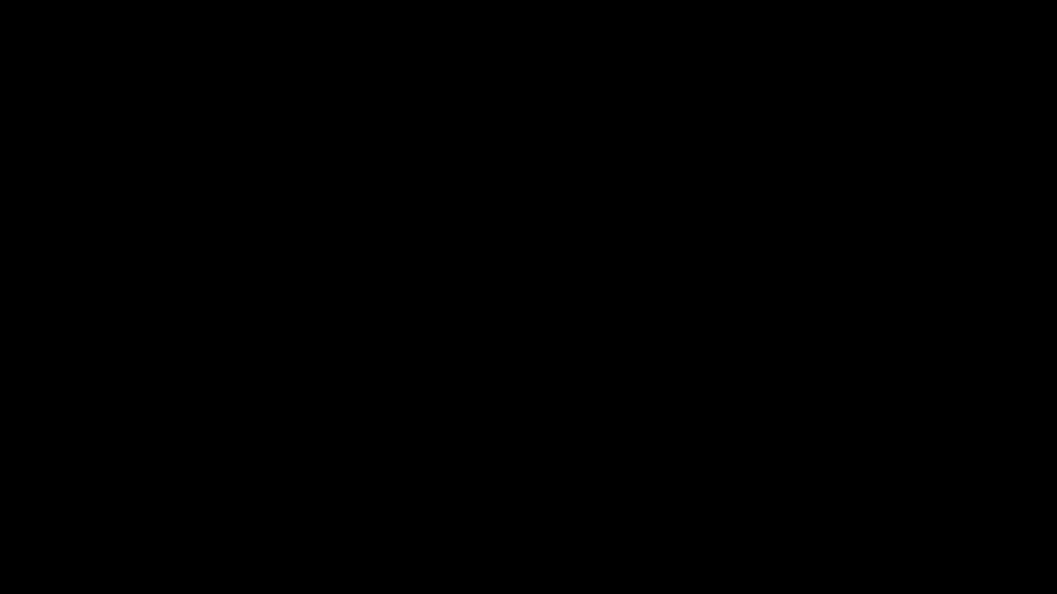
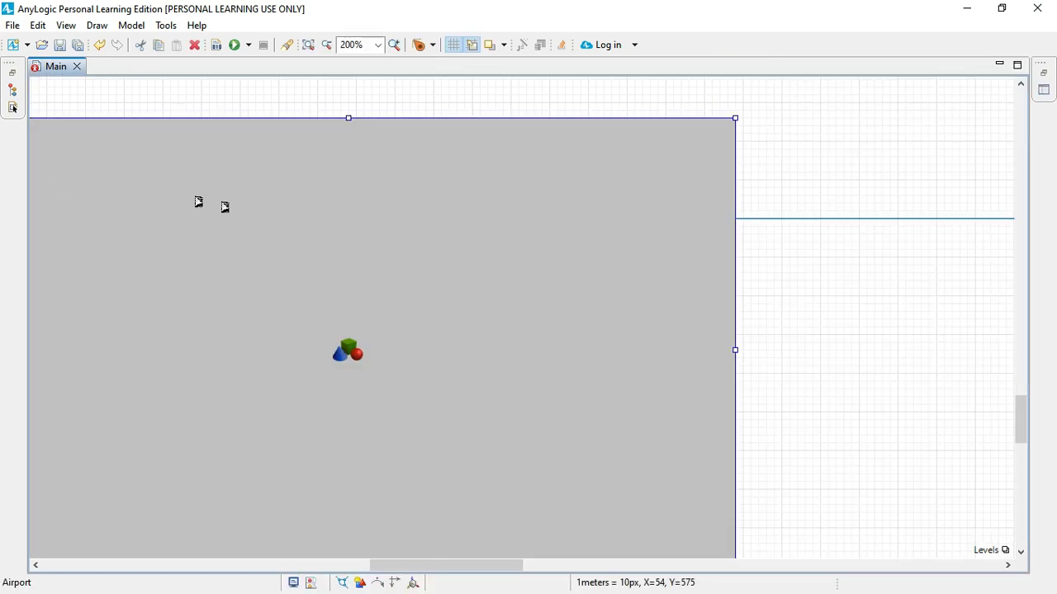
Step: Extend the frame downward below the terminal layout and move the 3D window inside it, beneath the check-in hall
scroll(273, 215, "down", 4)
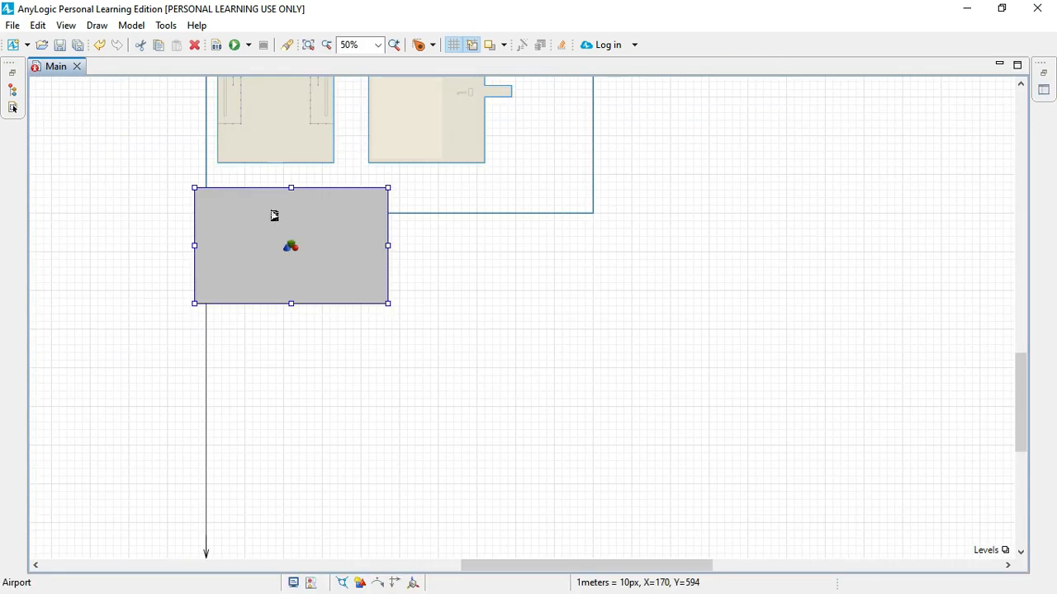
left_click(453, 214)
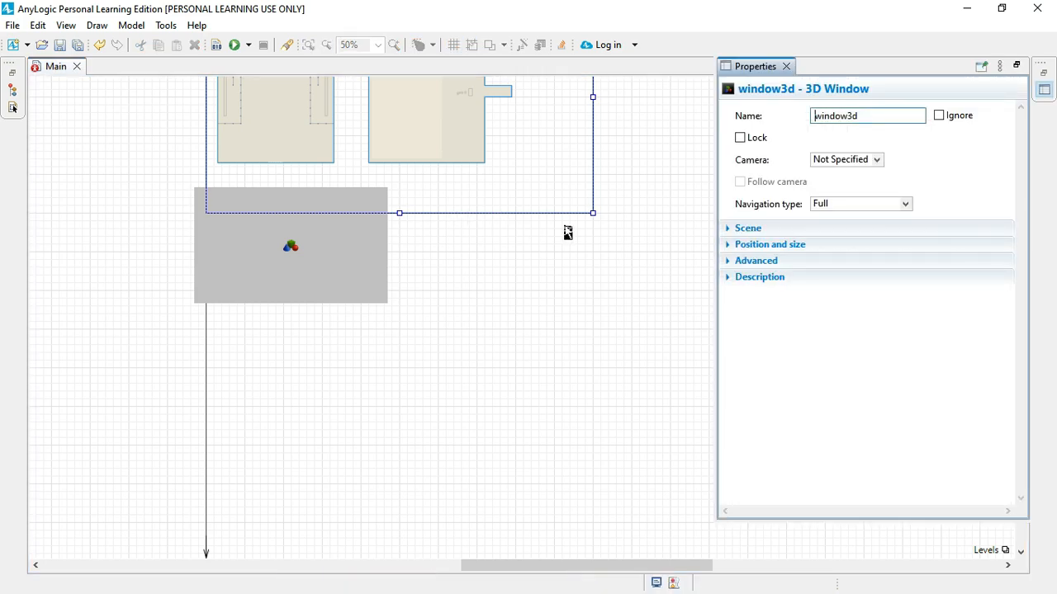
left_click_drag(593, 214, 609, 314)
left_click(385, 273)
left_click_drag(344, 270, 378, 265)
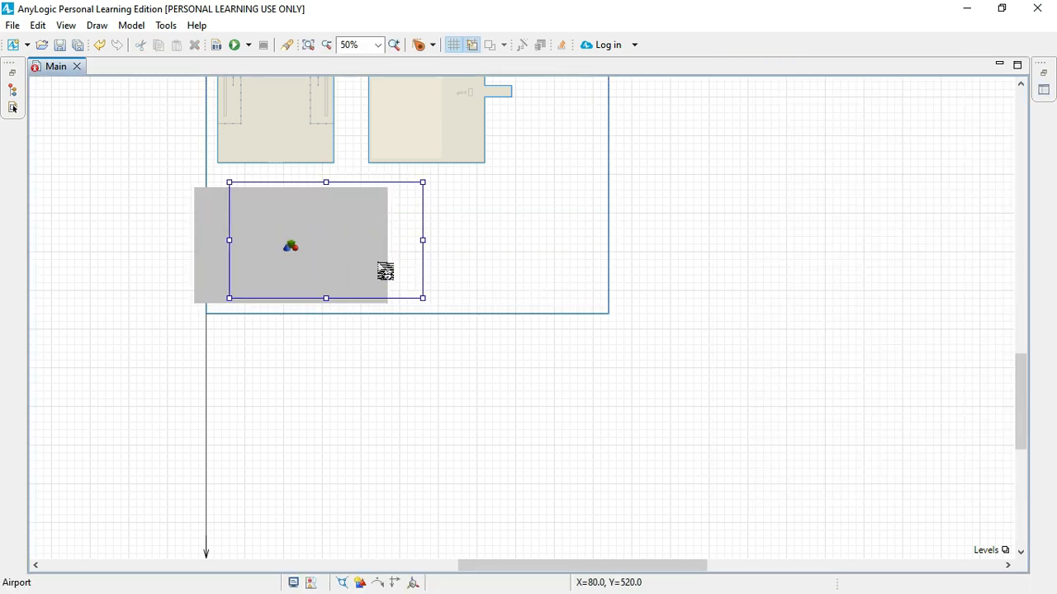
Step: Run the Airport simulation and examine the traced walls from different angles in the 3D window
left_click(236, 47)
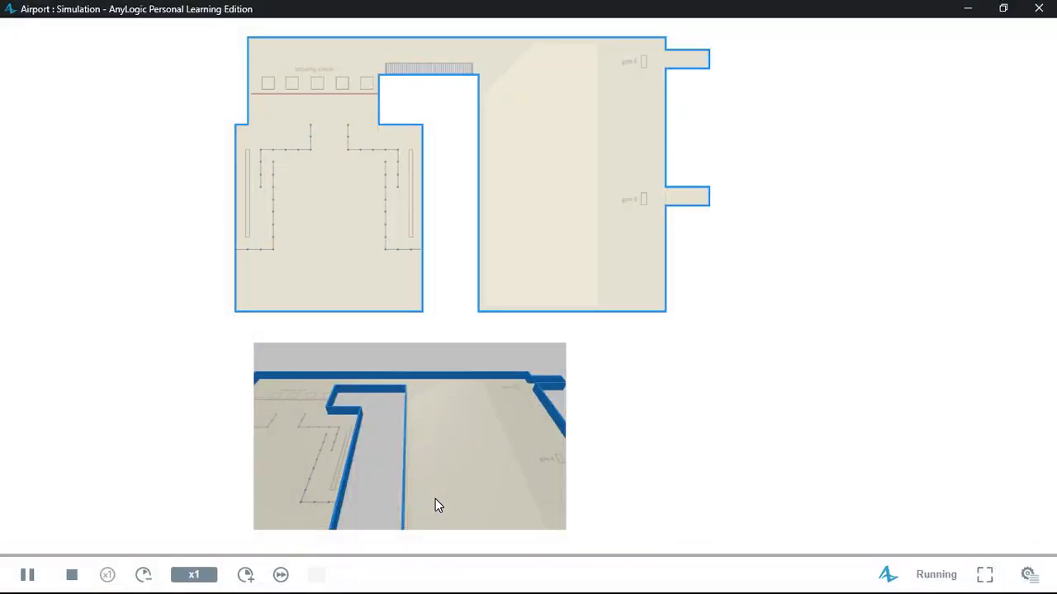
left_click_drag(435, 498, 343, 427)
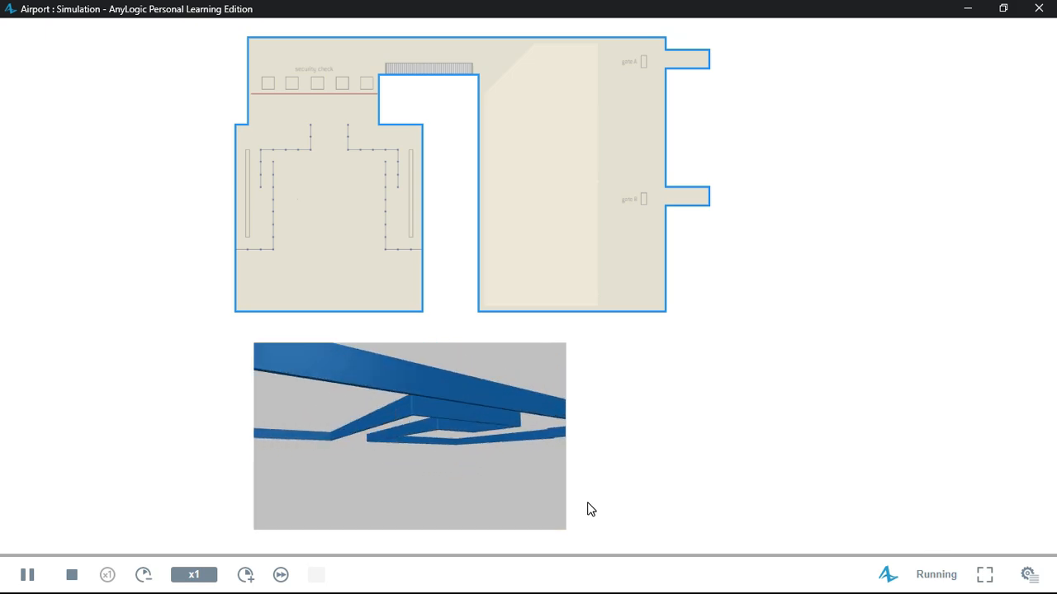
left_click_drag(487, 472, 484, 487)
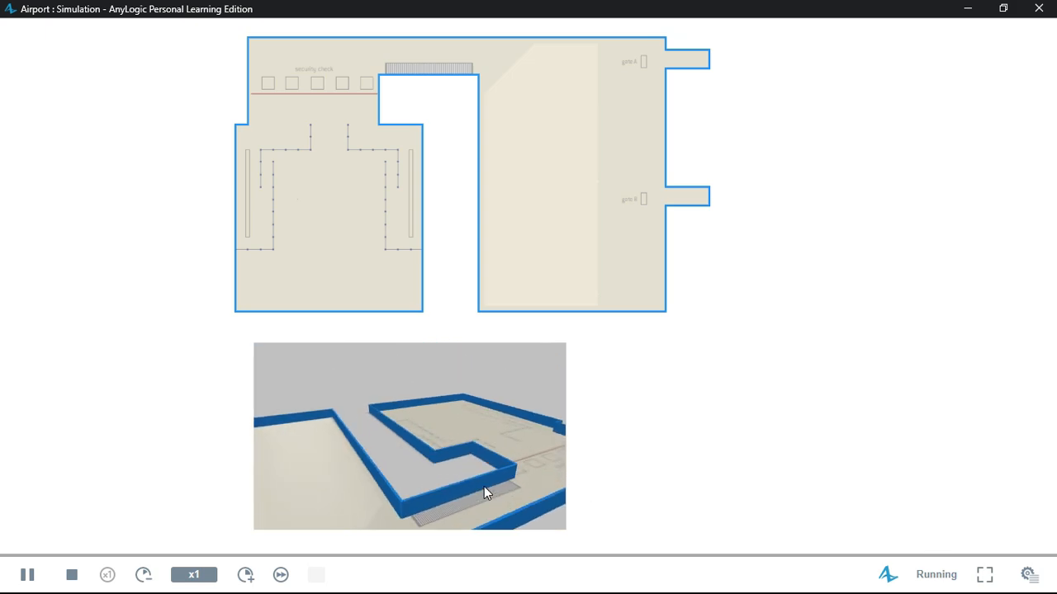
Step: Show the developer panel, go to the window3d view, orbit around the terminal walls, and close the simulation
left_click(1028, 574)
left_click(996, 102)
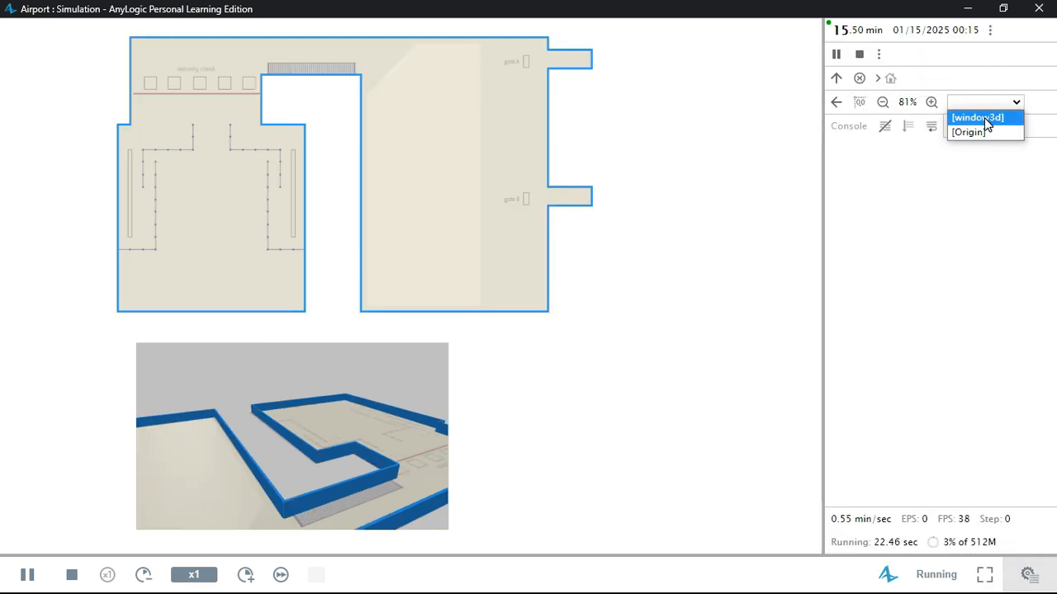
left_click(987, 119)
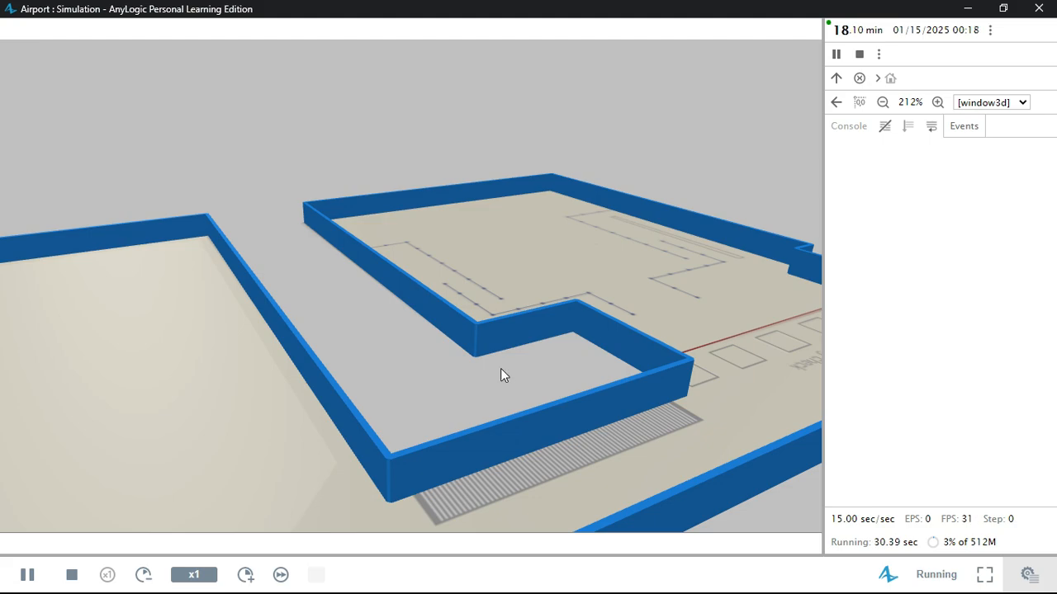
left_click_drag(500, 368, 35, 382)
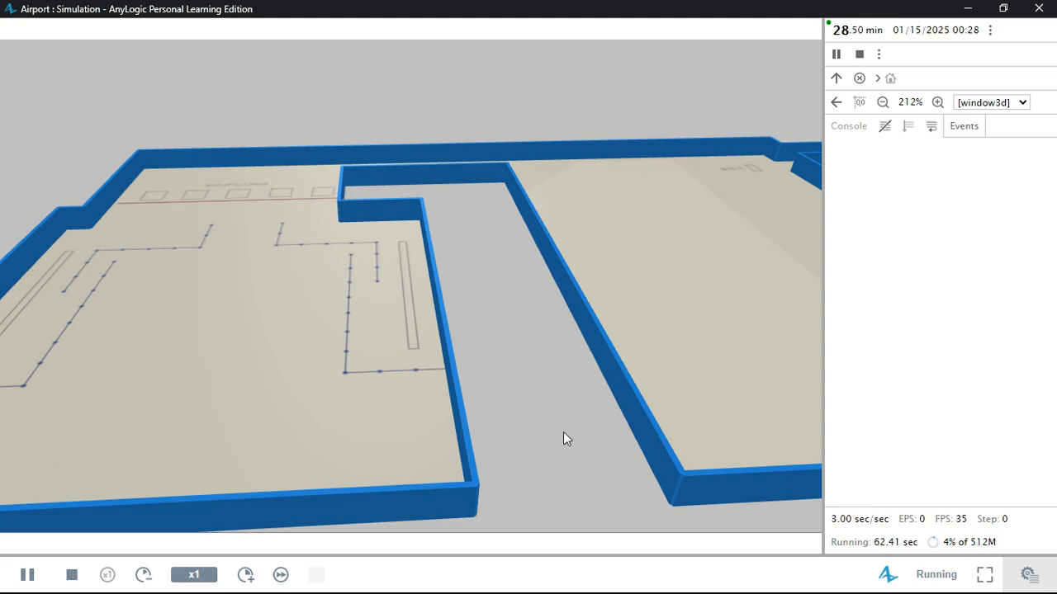
left_click_drag(666, 356, 104, 412)
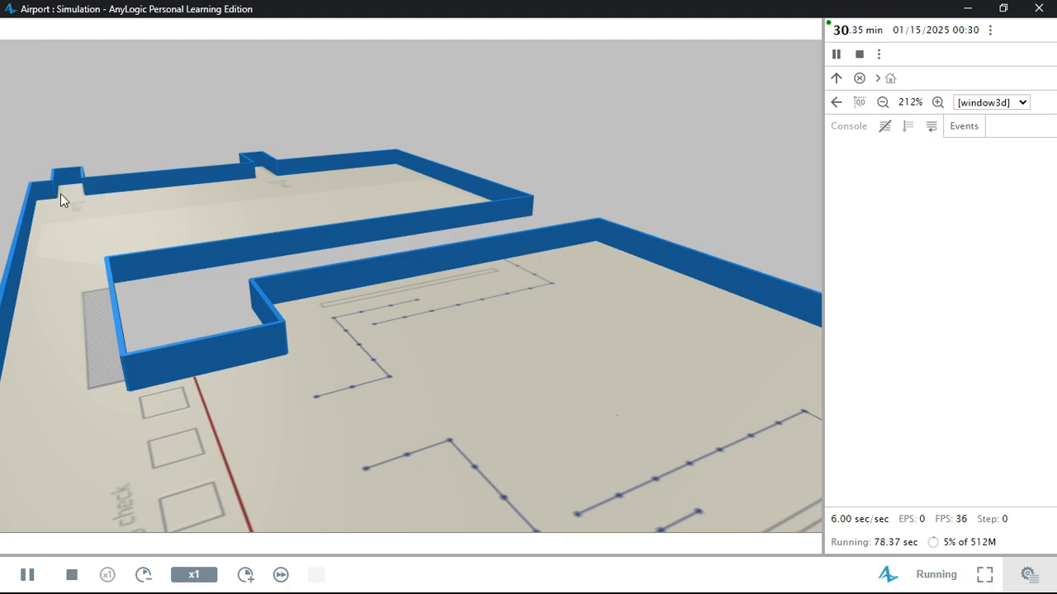
left_click(1038, 8)
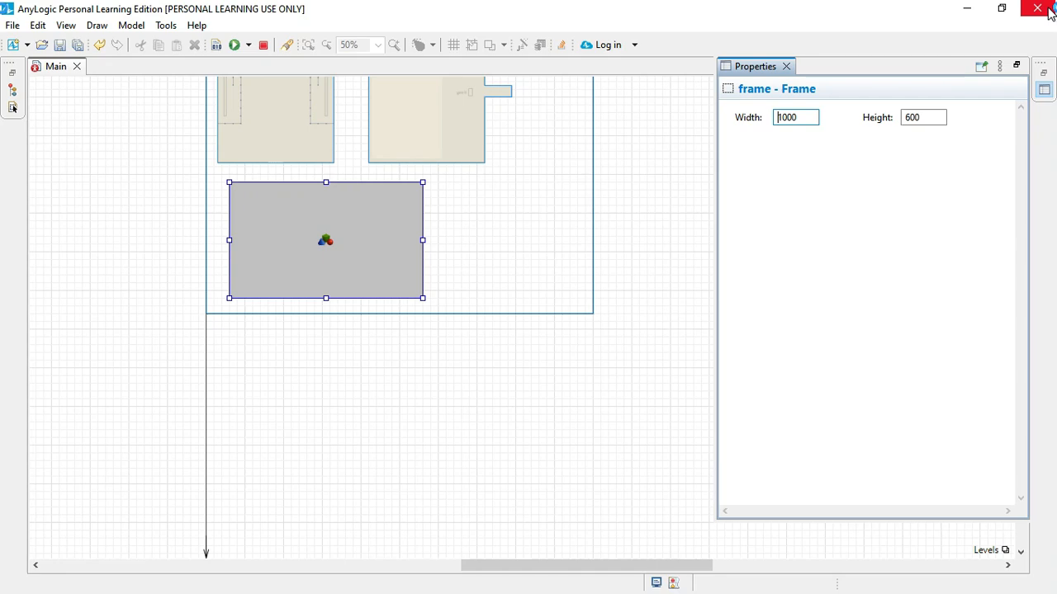
Step: Draw a horizontal Target Line from the Pedestrian Library inside the check-in hall, just above its lower wall
scroll(356, 274, "up", 3)
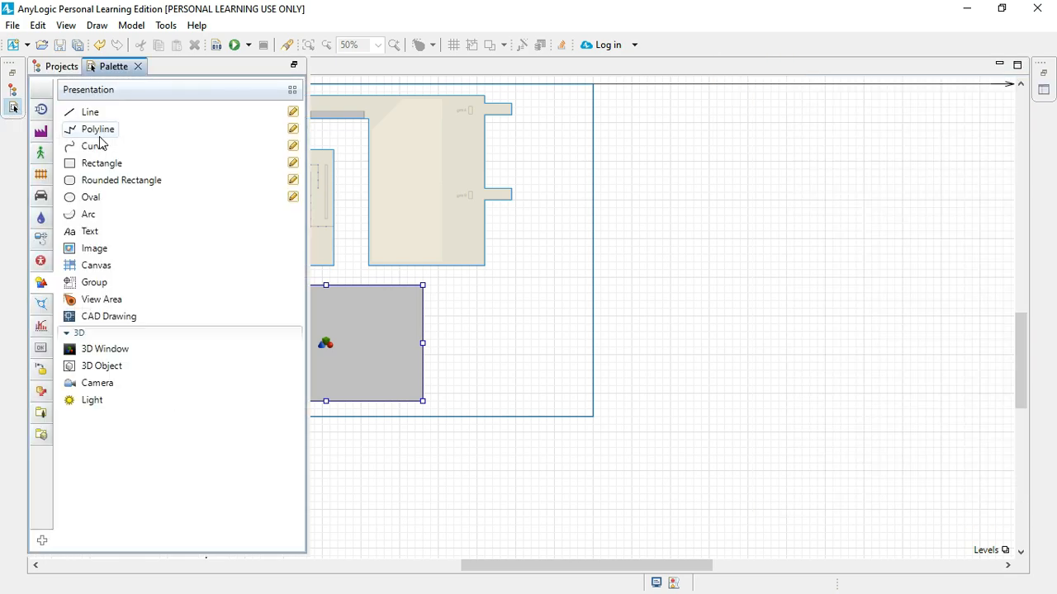
left_click(41, 153)
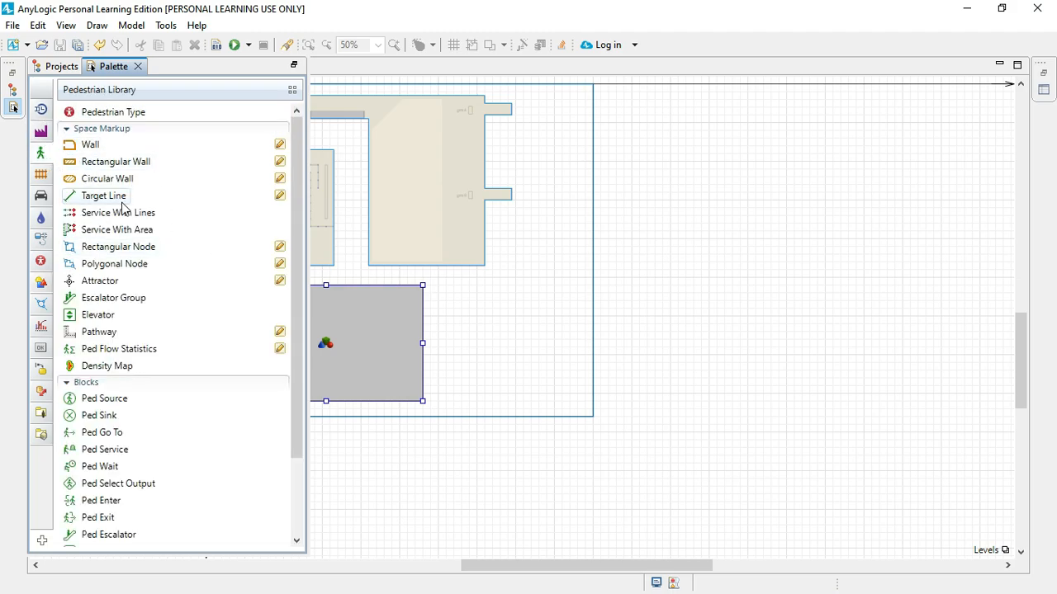
left_click(279, 197)
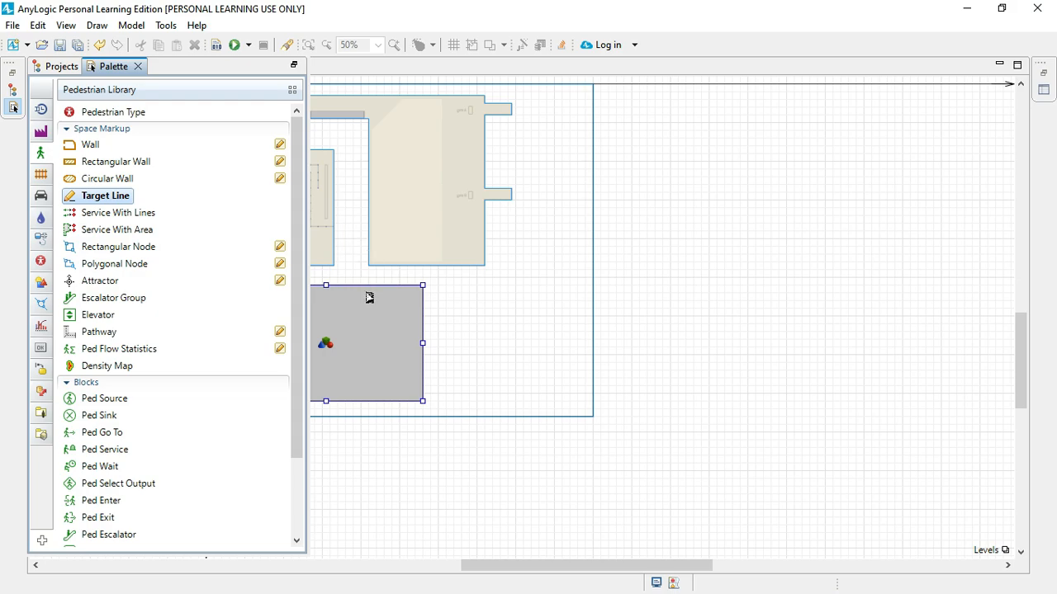
scroll(369, 298, "left", 5)
scroll(648, 270, "up", 5)
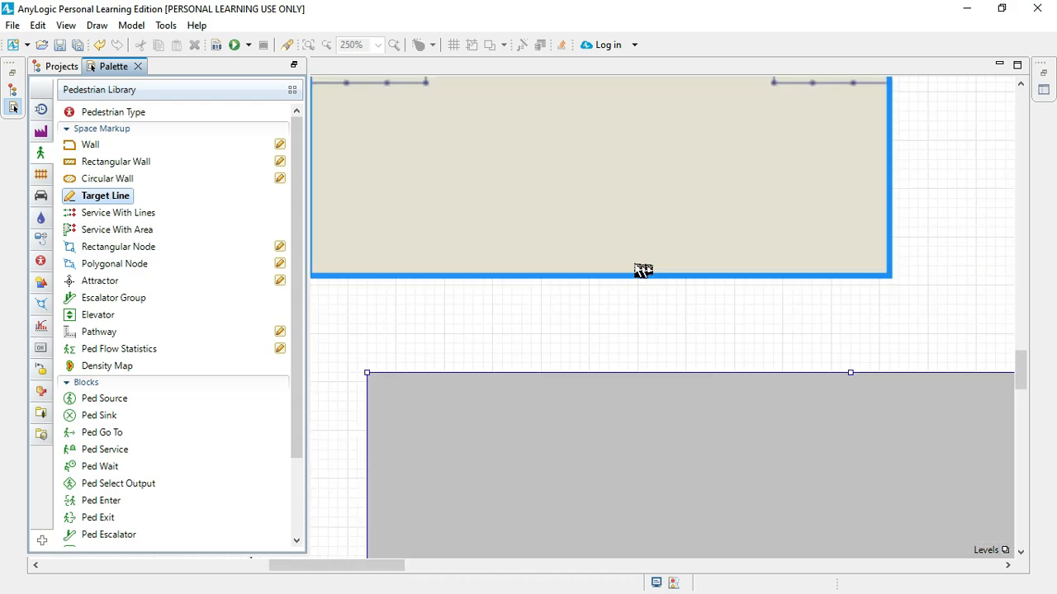
left_click(512, 256)
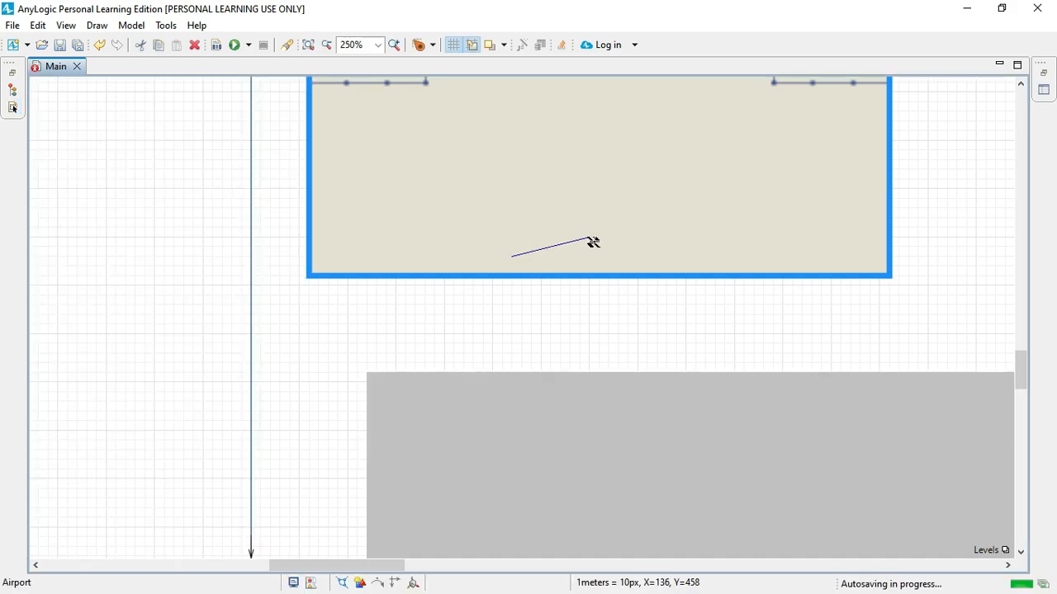
left_click(627, 255)
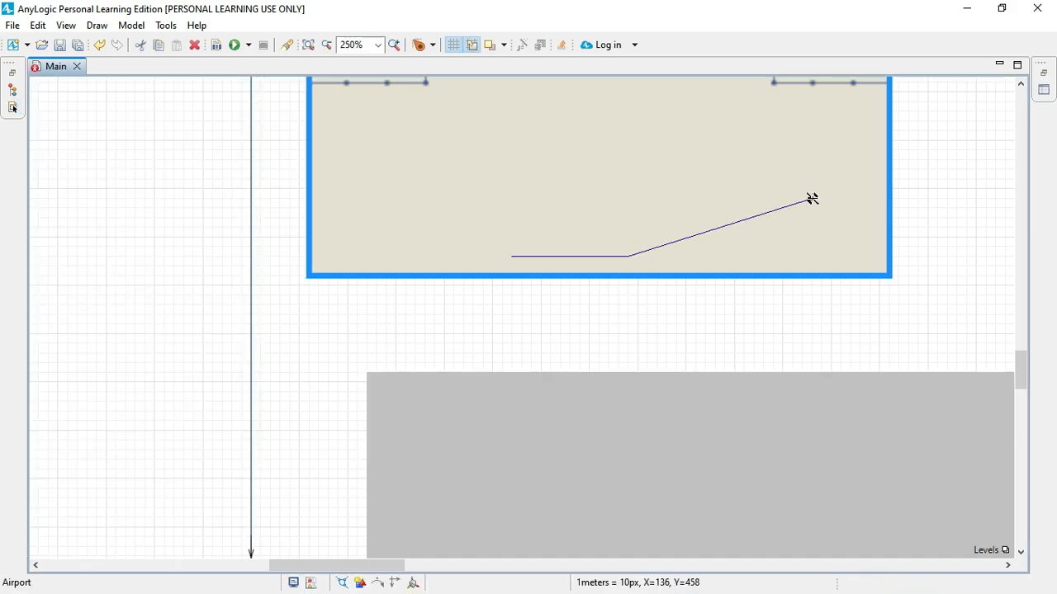
double_click(628, 257)
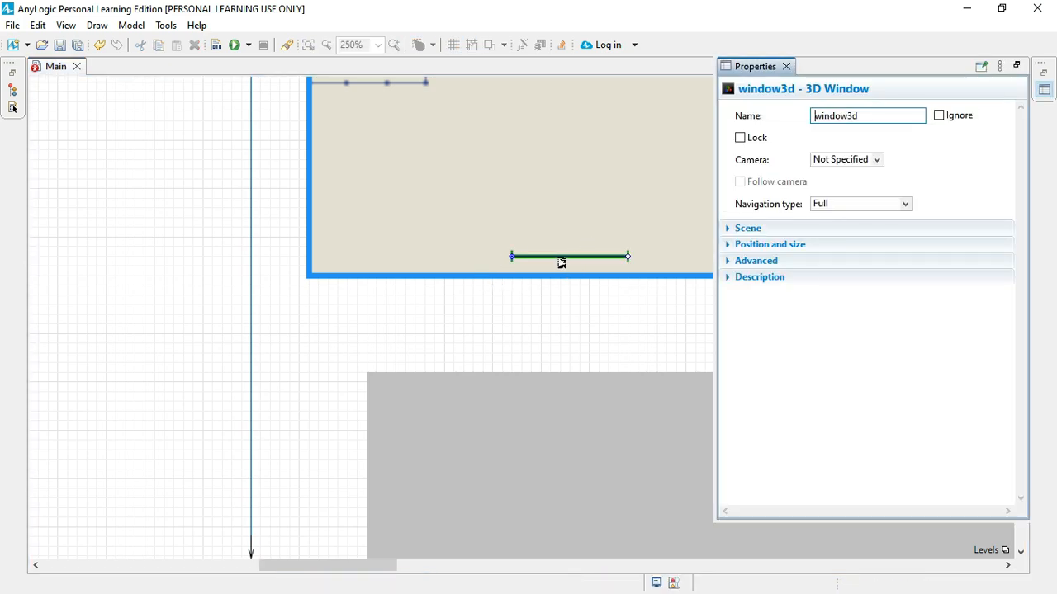
Step: Try moving the target line just outside the check-in hall and onto its lower wall
left_click(558, 257)
left_click_drag(561, 259, 602, 292)
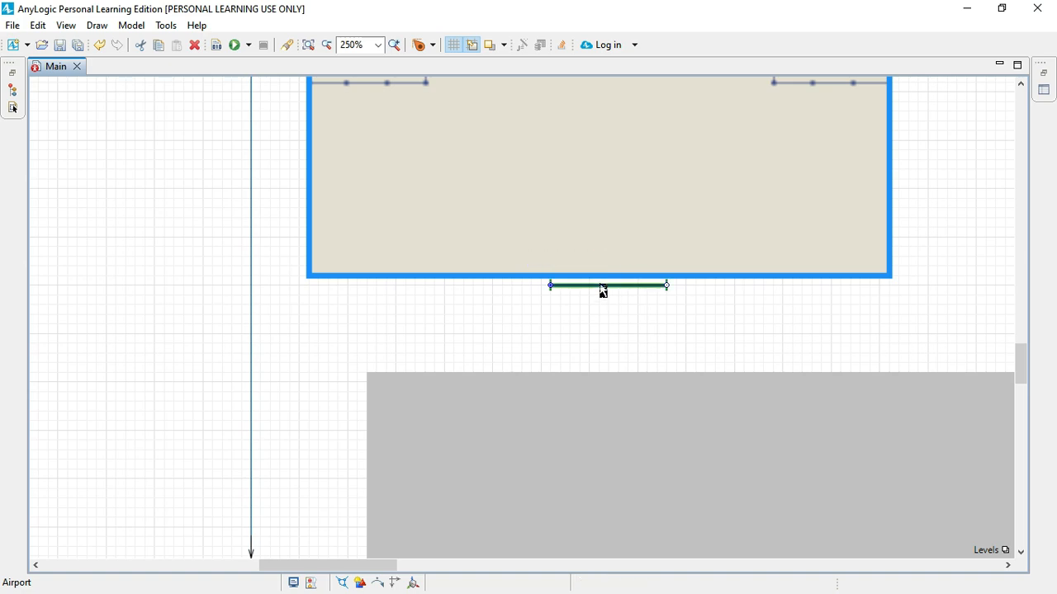
left_click(614, 285)
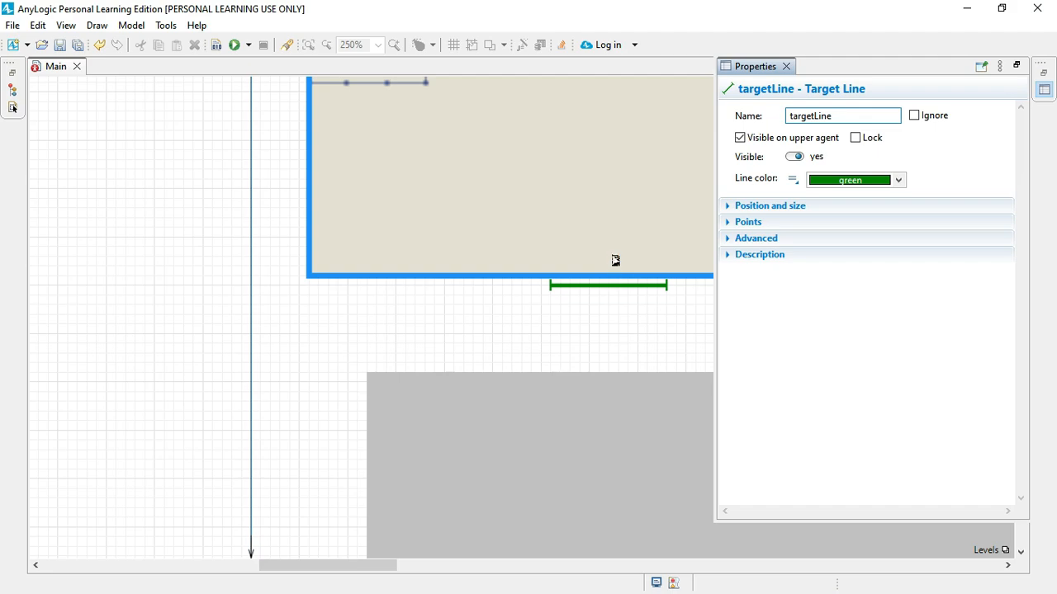
left_click(614, 291)
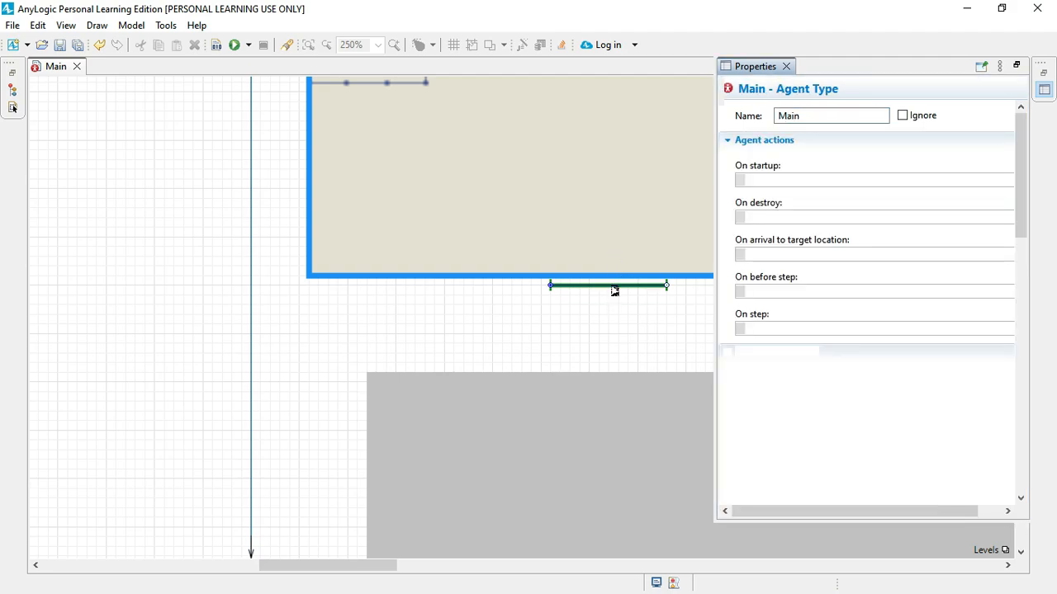
left_click_drag(616, 287, 612, 281)
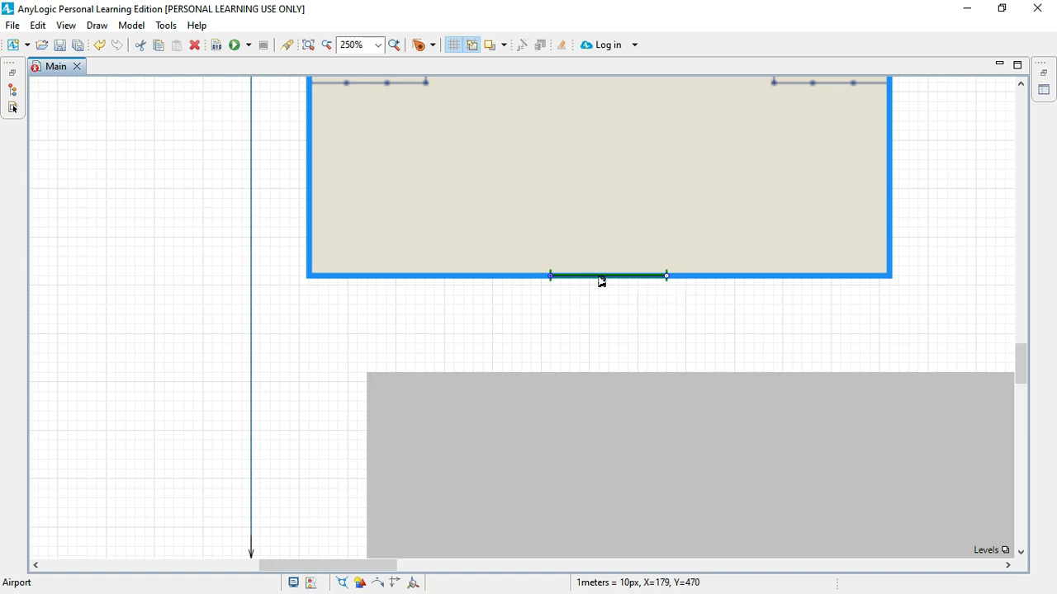
double_click(601, 281)
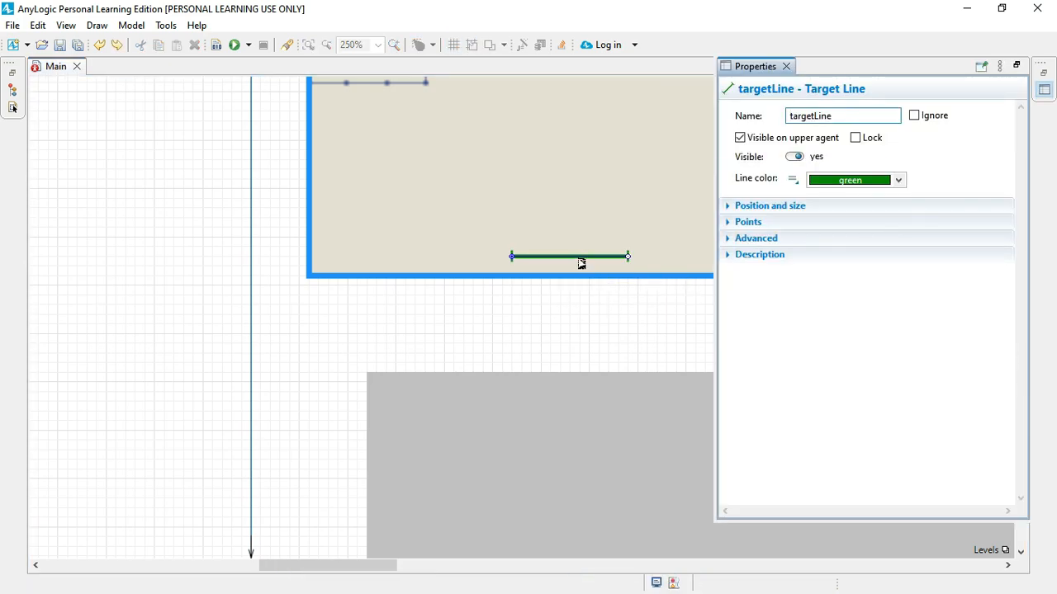
Step: Shift the target line sideways to the middle of the check-in hall, keeping it just inside the lower wall
left_click_drag(582, 261, 617, 265)
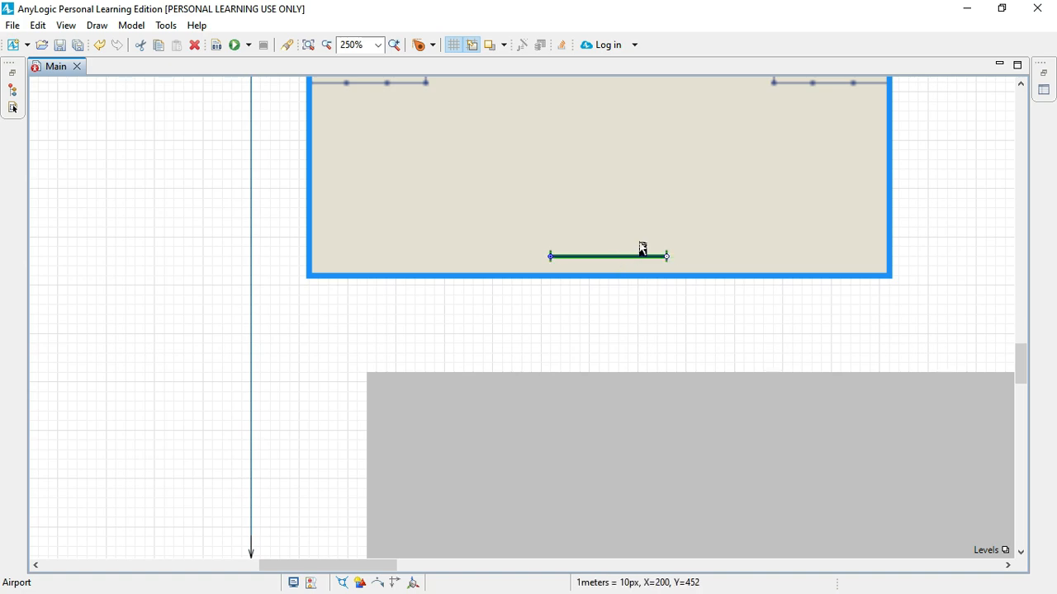
Step: Draw a vertical Target Line across the gate A corridor, just inside its outer end wall
scroll(642, 246, "right", 10)
scroll(641, 248, "left", 5)
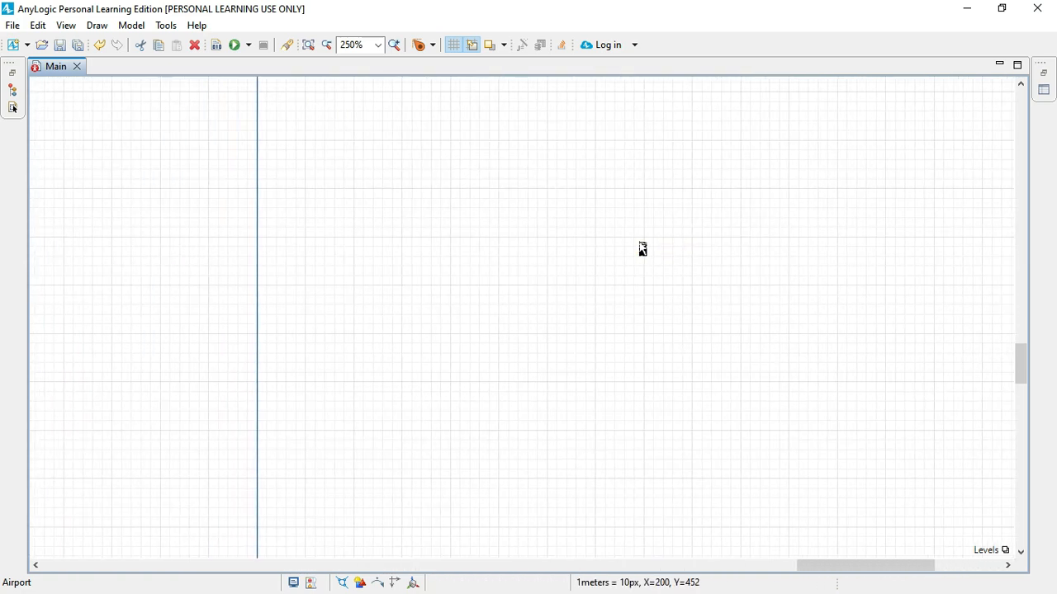
scroll(642, 248, "down", 3)
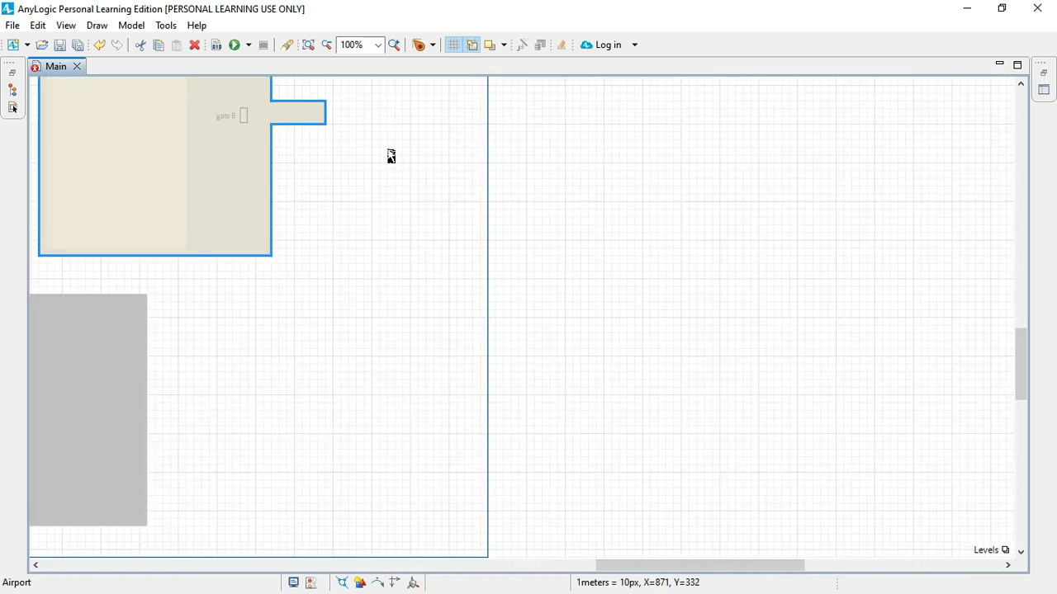
scroll(392, 157, "up", 5)
scroll(391, 157, "up", 6)
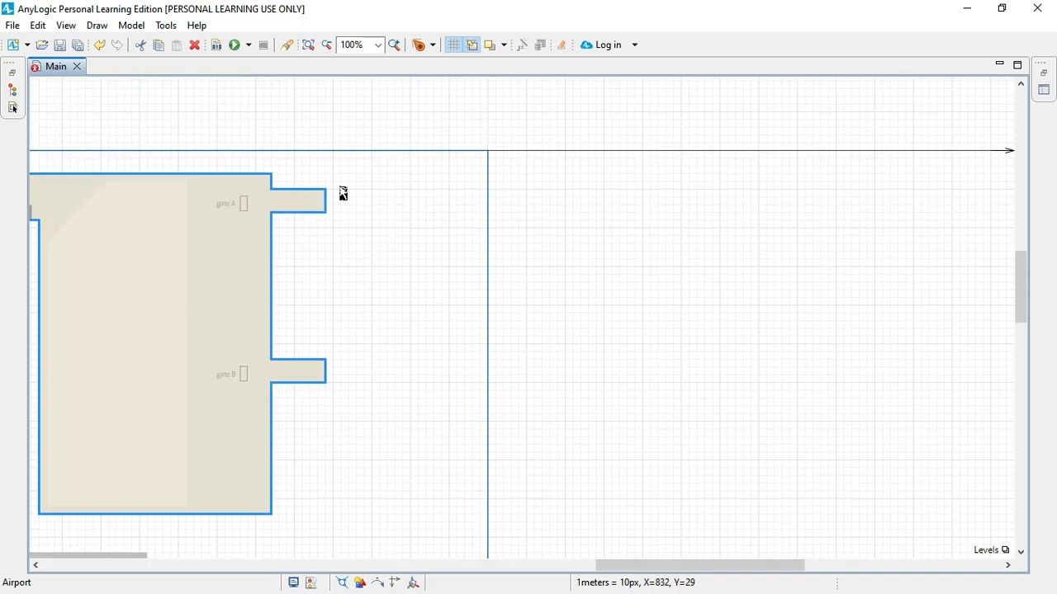
scroll(322, 205, "left", 6)
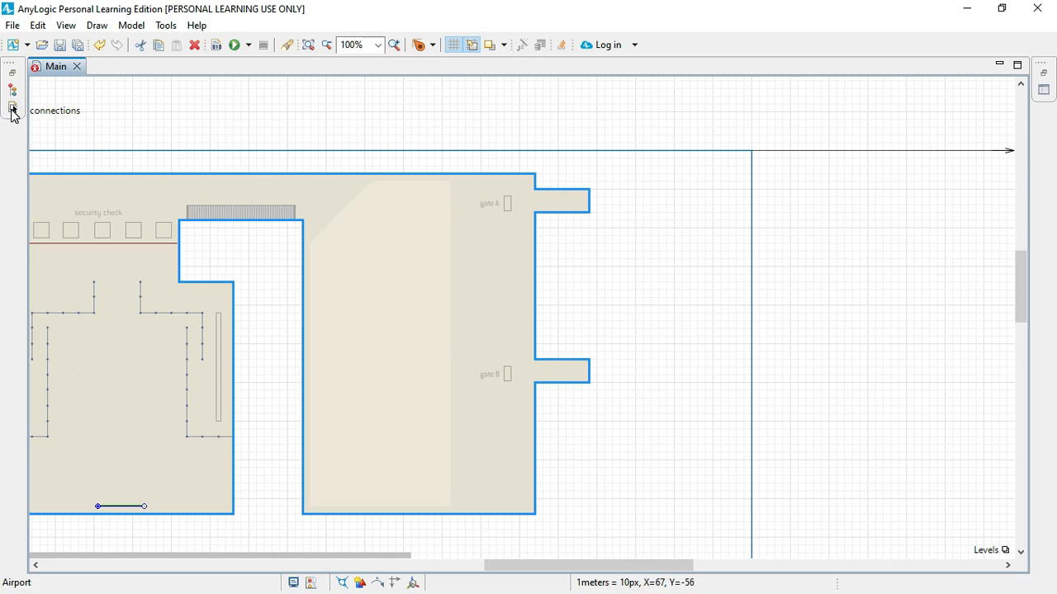
left_click(12, 109)
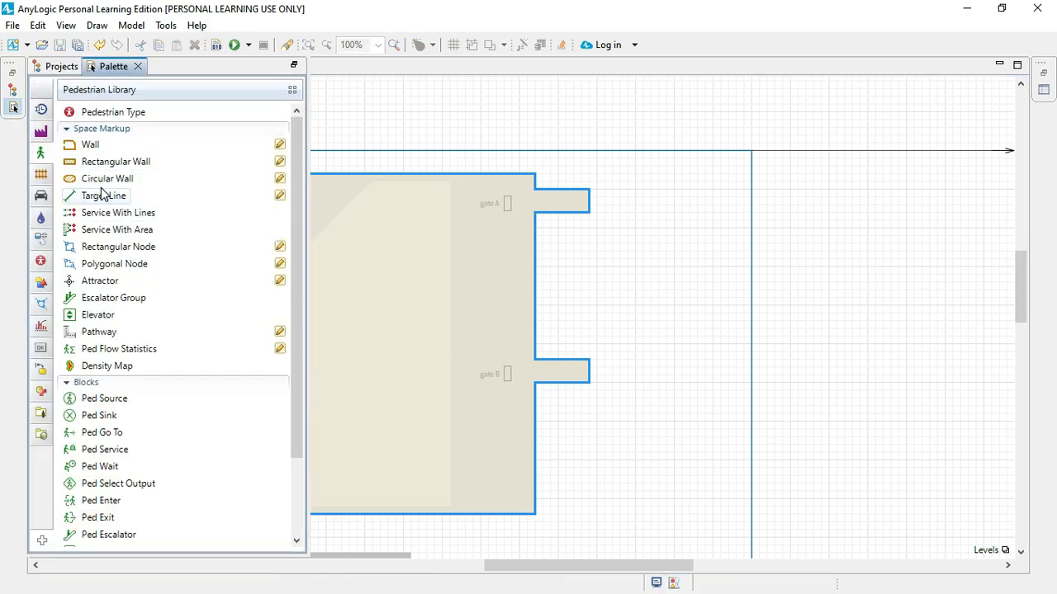
left_click(105, 196)
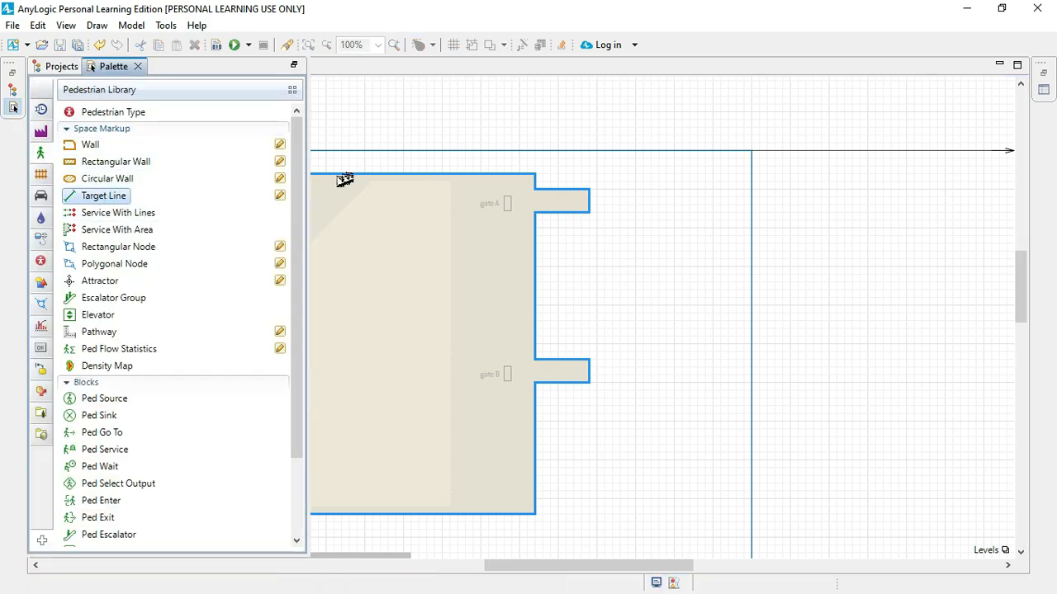
left_click(280, 196)
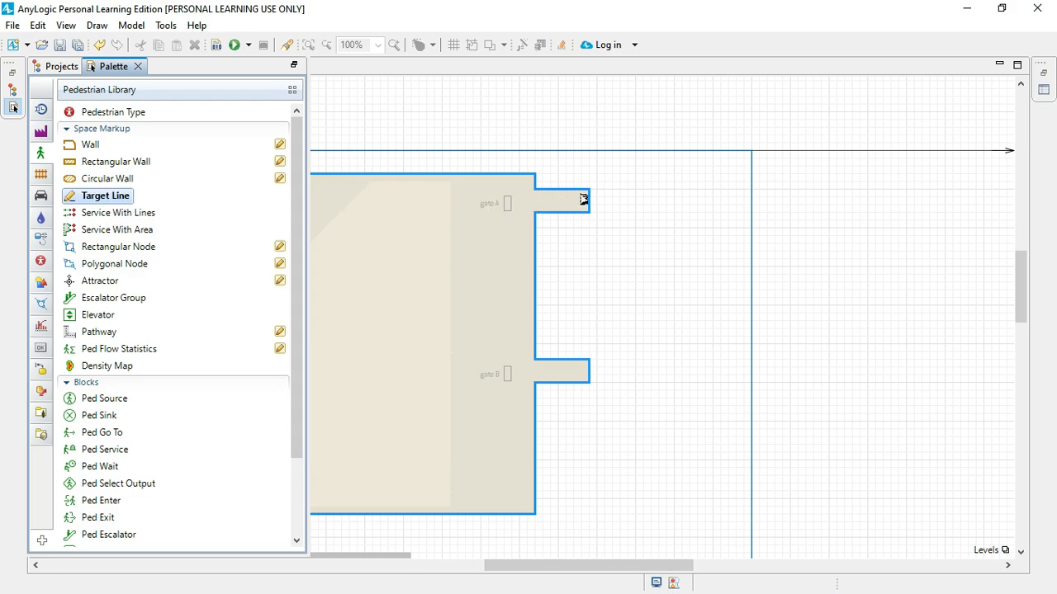
left_click(581, 196)
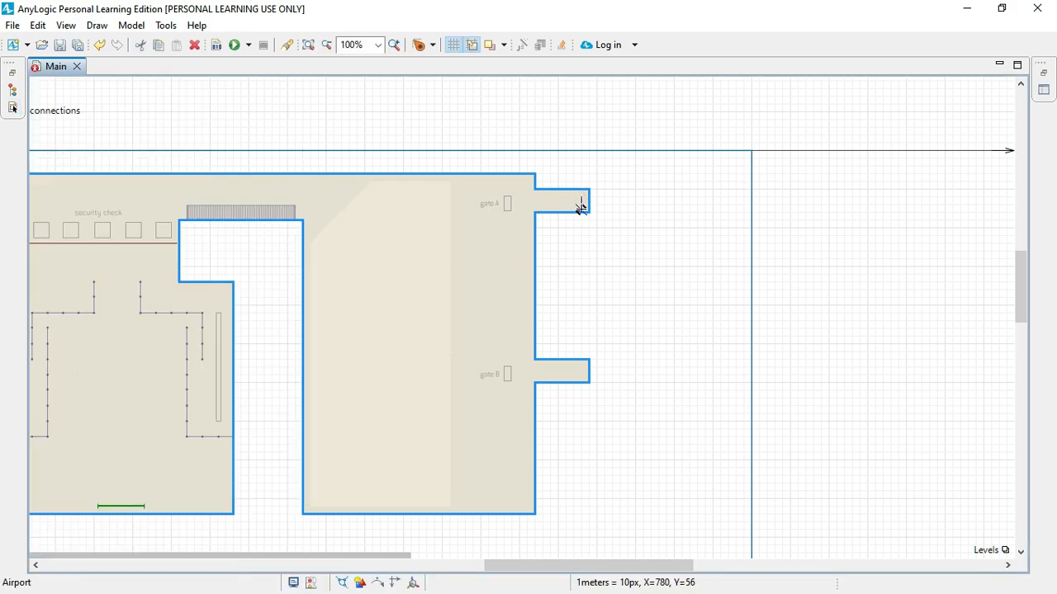
left_click(580, 210)
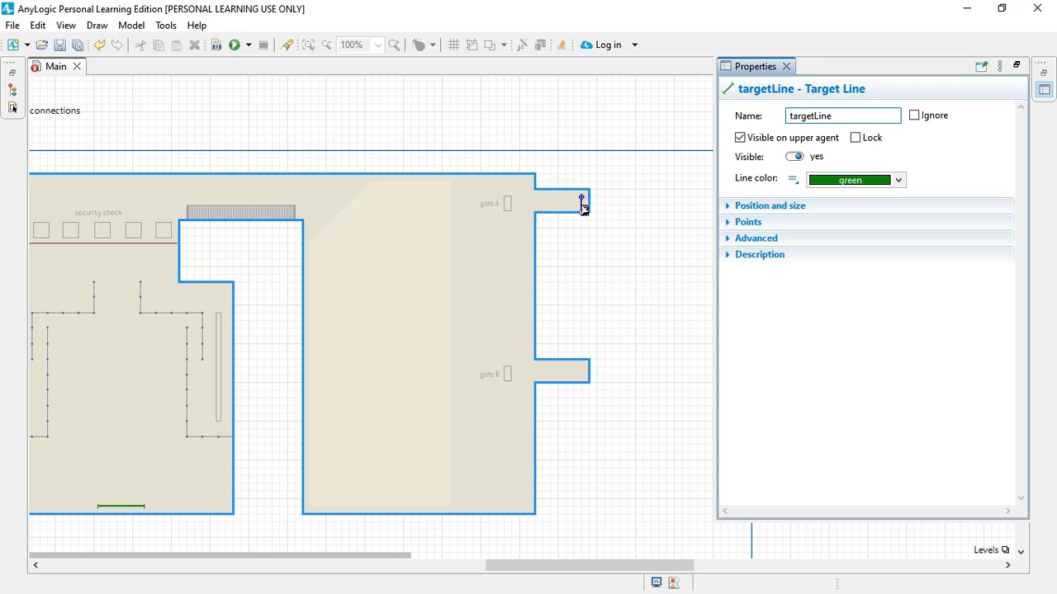
key("ctrl+m")
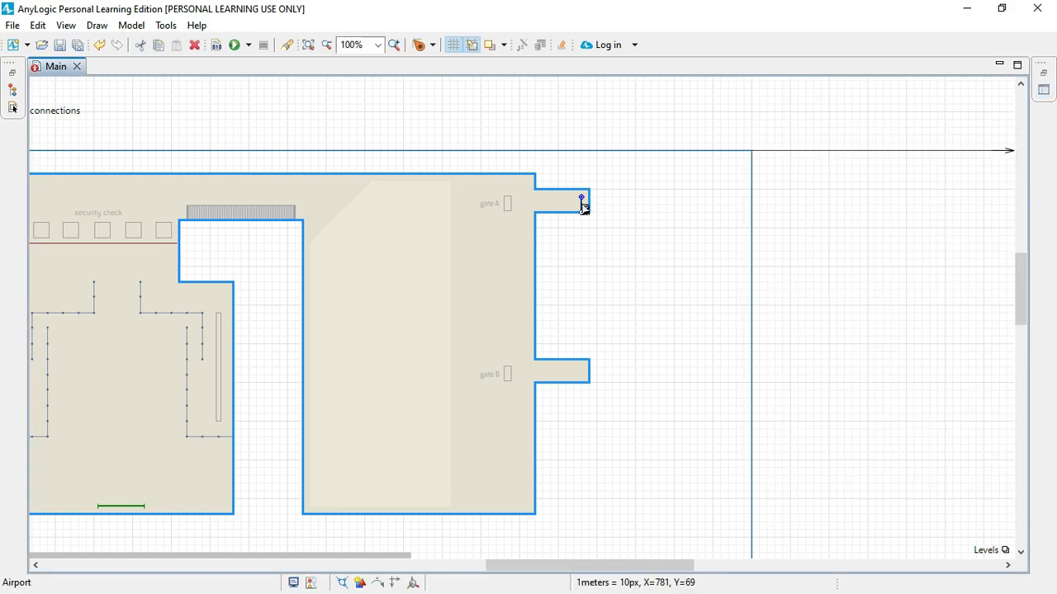
scroll(582, 206, "up", 5)
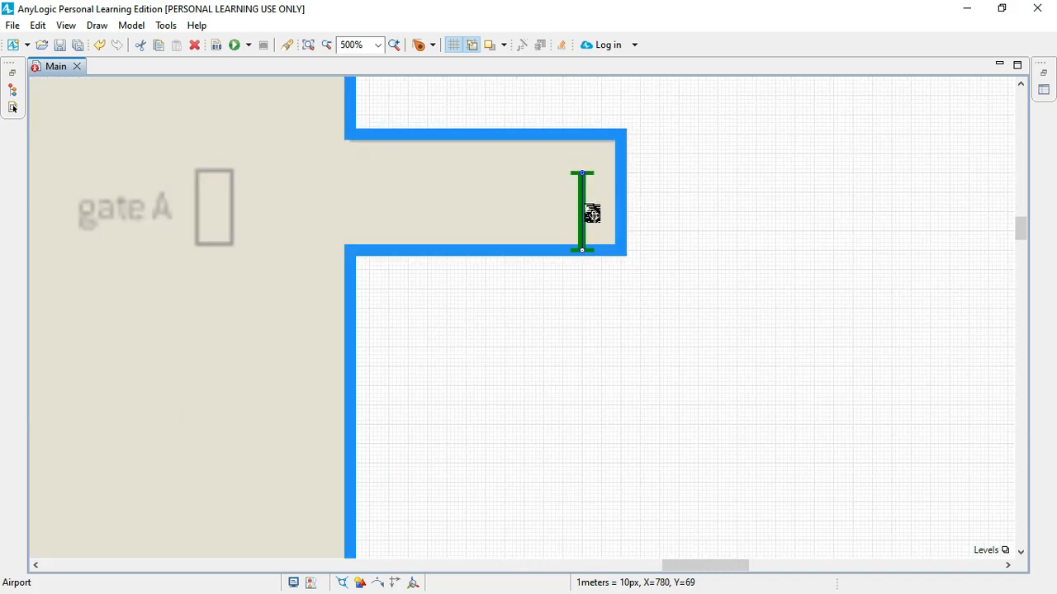
Step: Move the gate A target line up so it fits between the corridor's upper and lower walls
left_click(587, 207)
left_click_drag(588, 201, 581, 199)
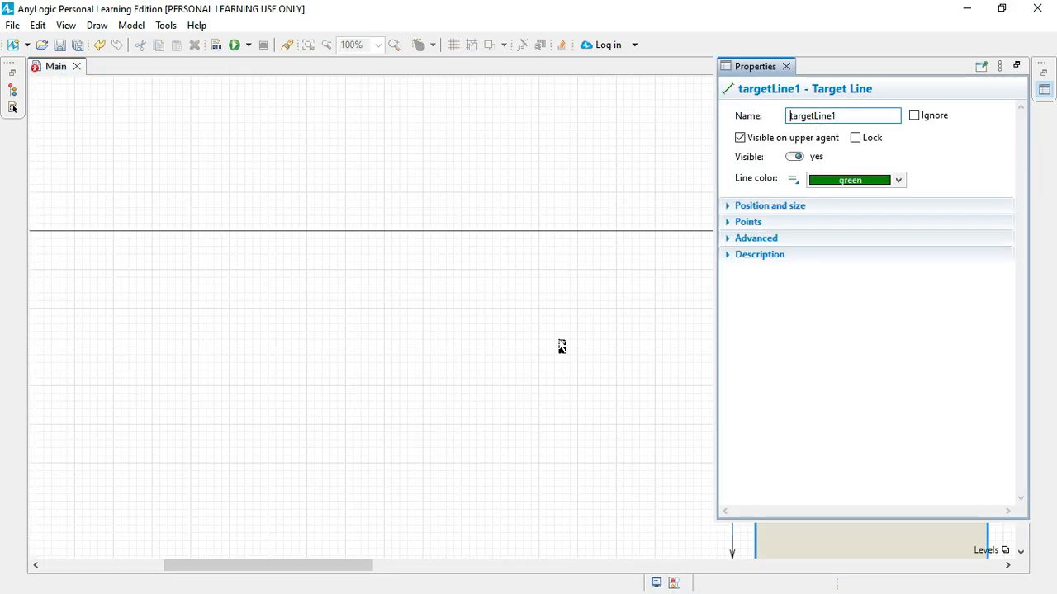
Step: Show the check-in hall target line's properties in a docked Properties view, narrowed to leave most of the width for the canvas
scroll(561, 347, "right", 10)
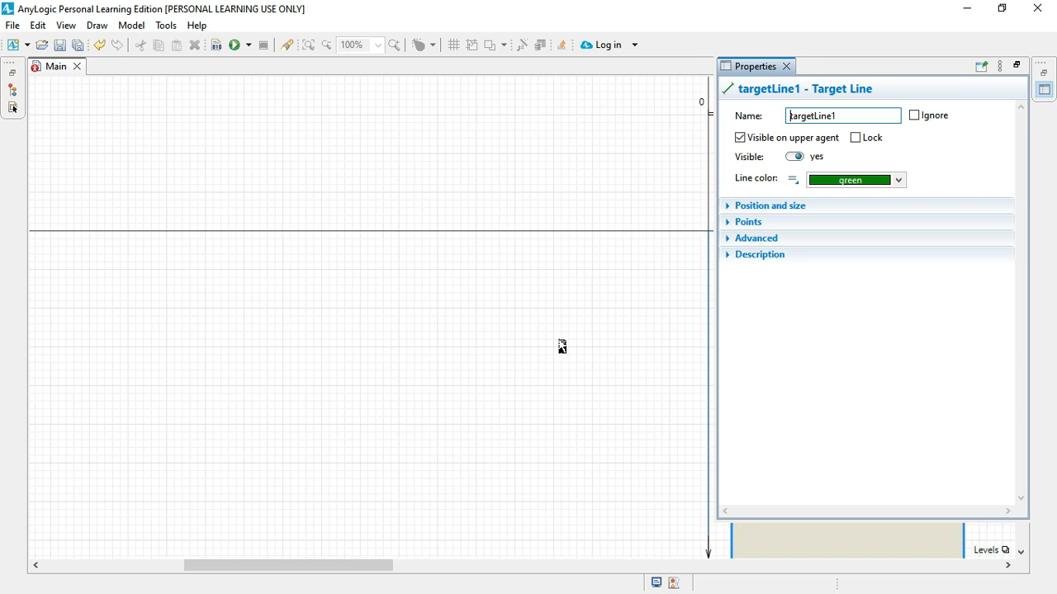
scroll(562, 347, "down", 5)
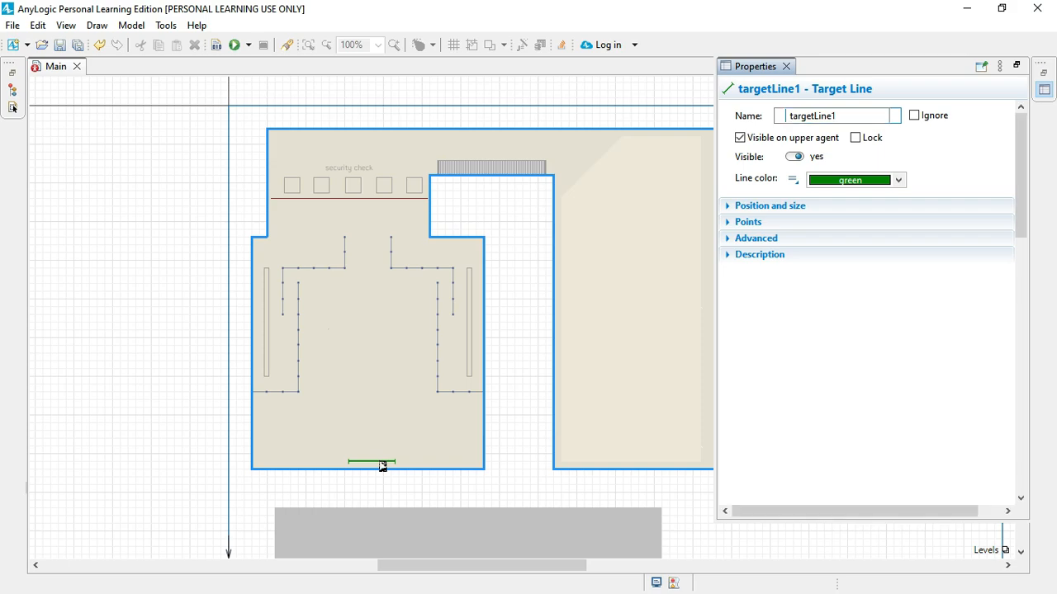
left_click(383, 466)
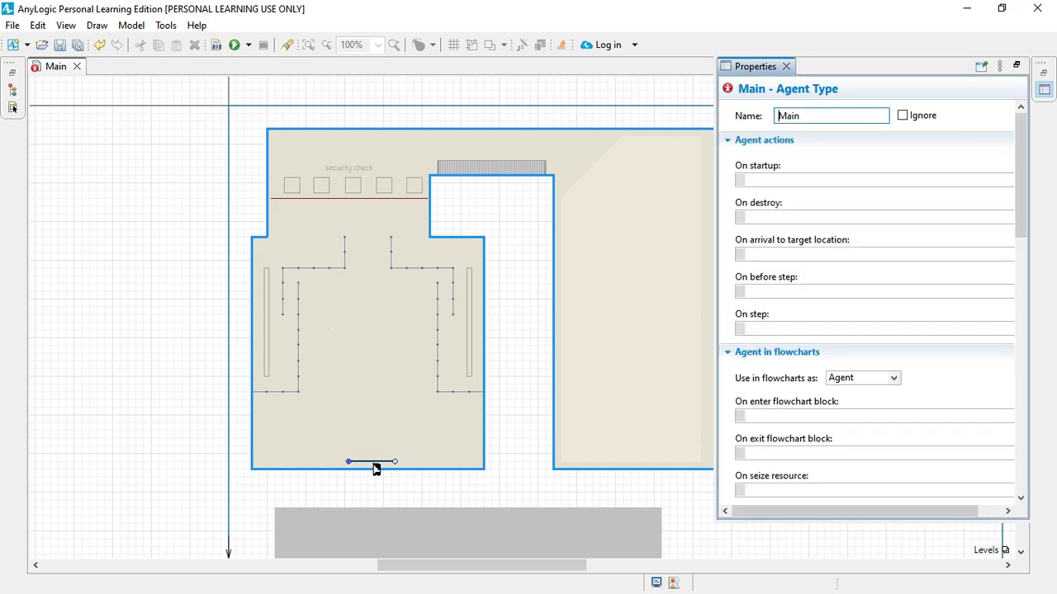
left_click(787, 66)
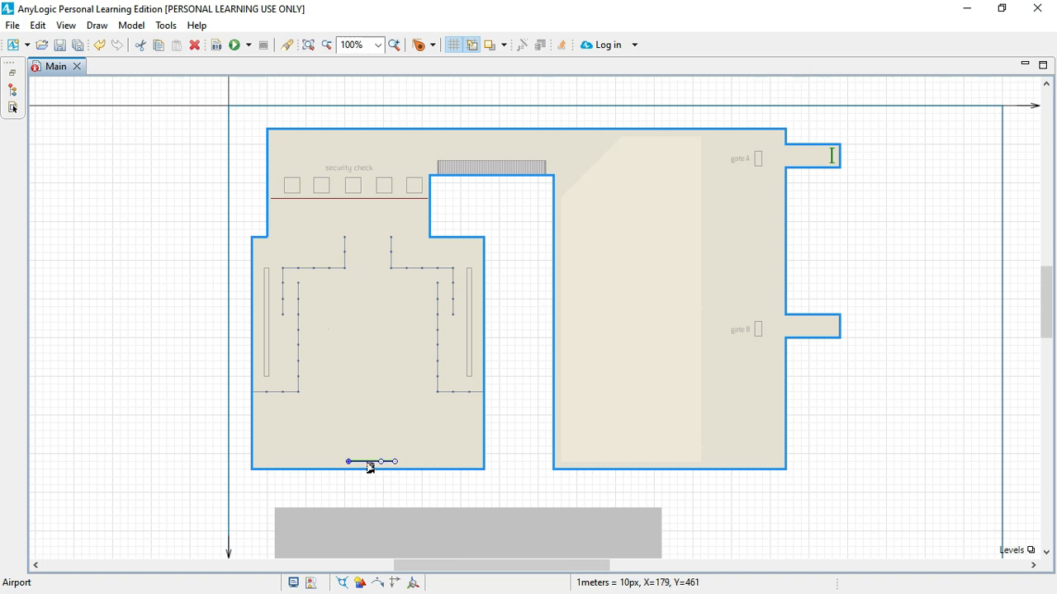
left_click(65, 25)
left_click(97, 62)
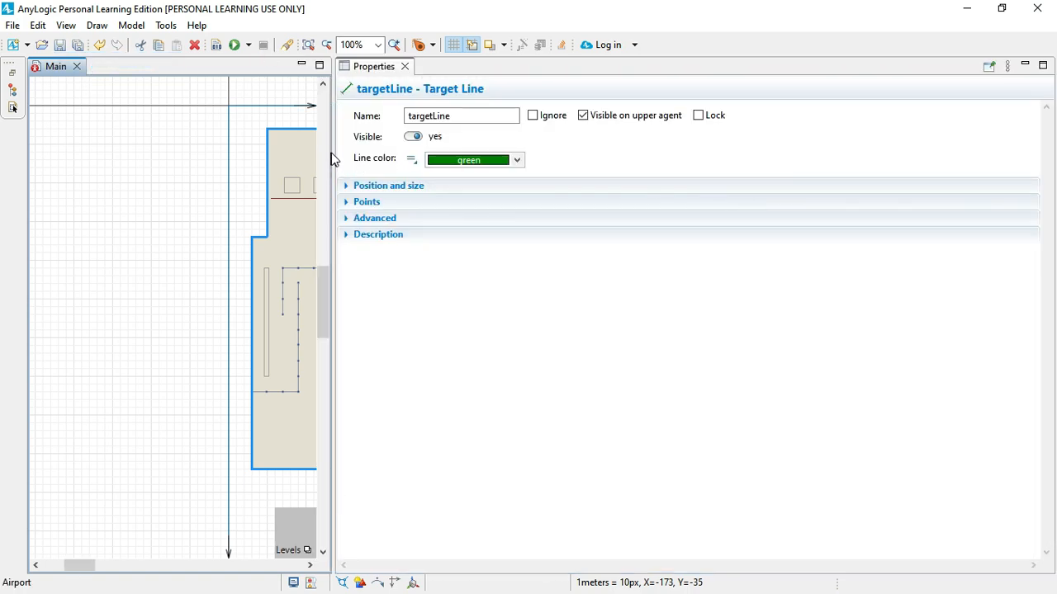
left_click_drag(330, 161, 754, 151)
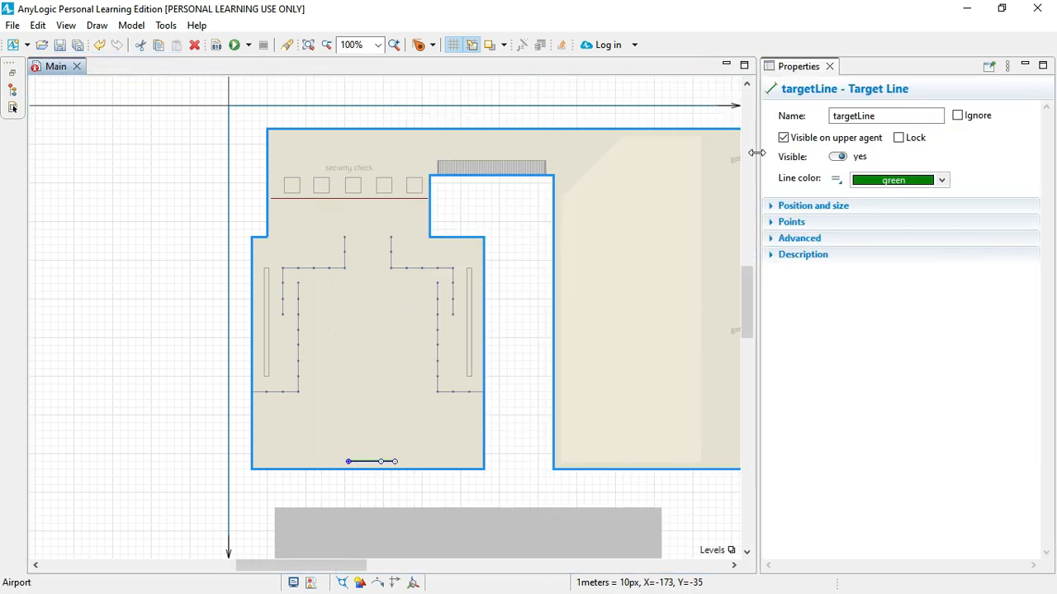
Step: Rename the check-in hall's target line as arrivalLine
left_click_drag(895, 114, 824, 116)
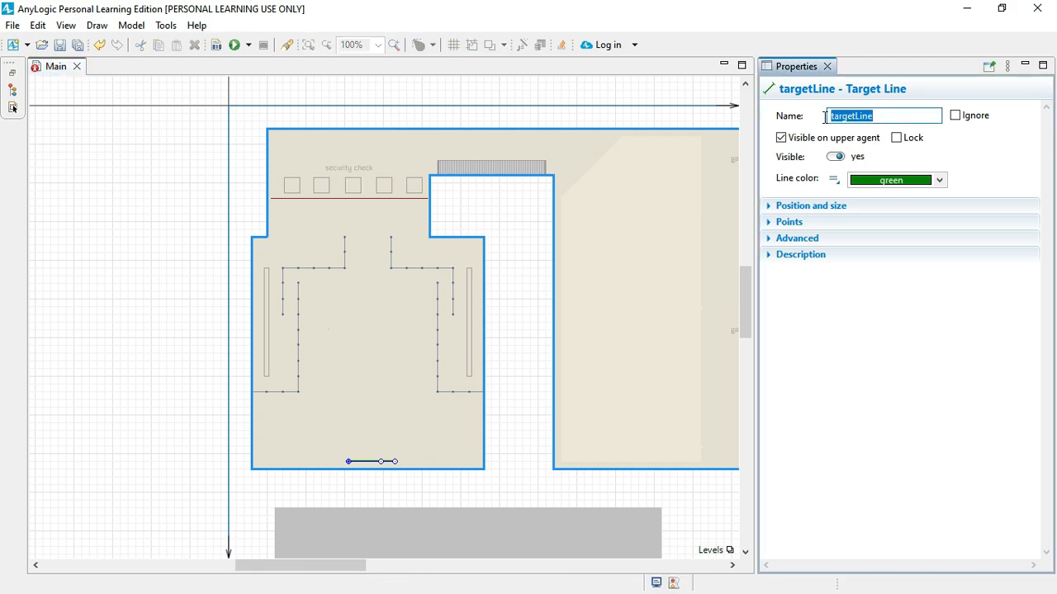
type("ari")
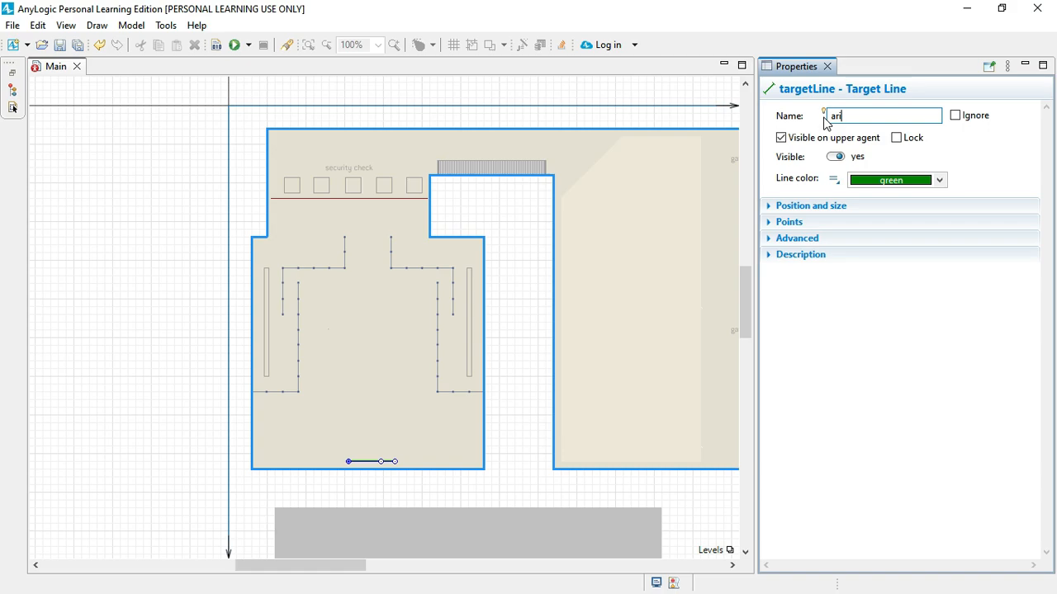
key("BackSpace")
type("rivalLine")
left_click(192, 315)
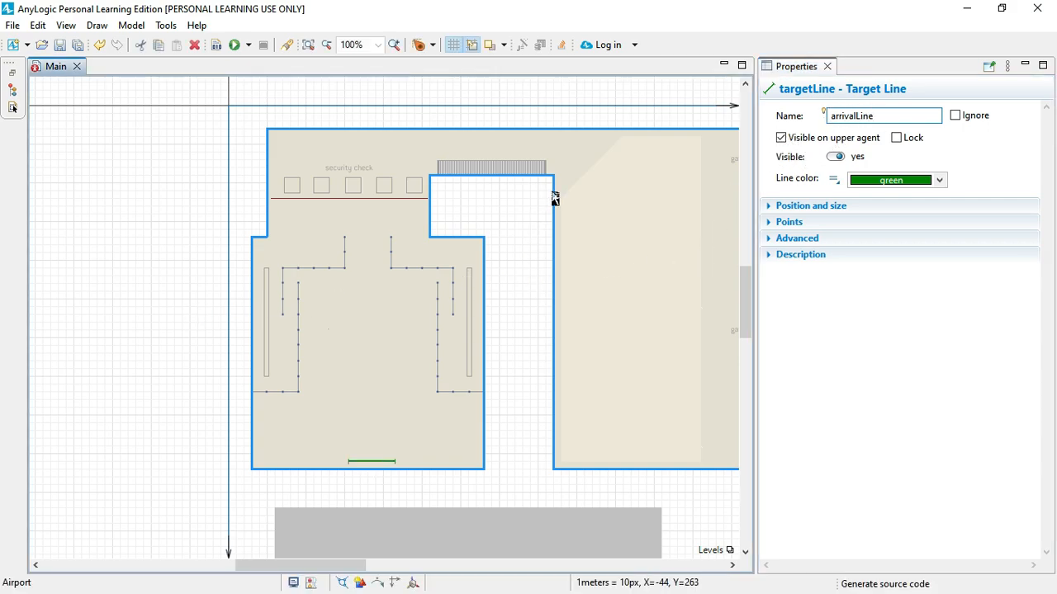
Step: Rename the target line in the gate A corridor as GateLine1
left_click_drag(633, 207, 548, 206)
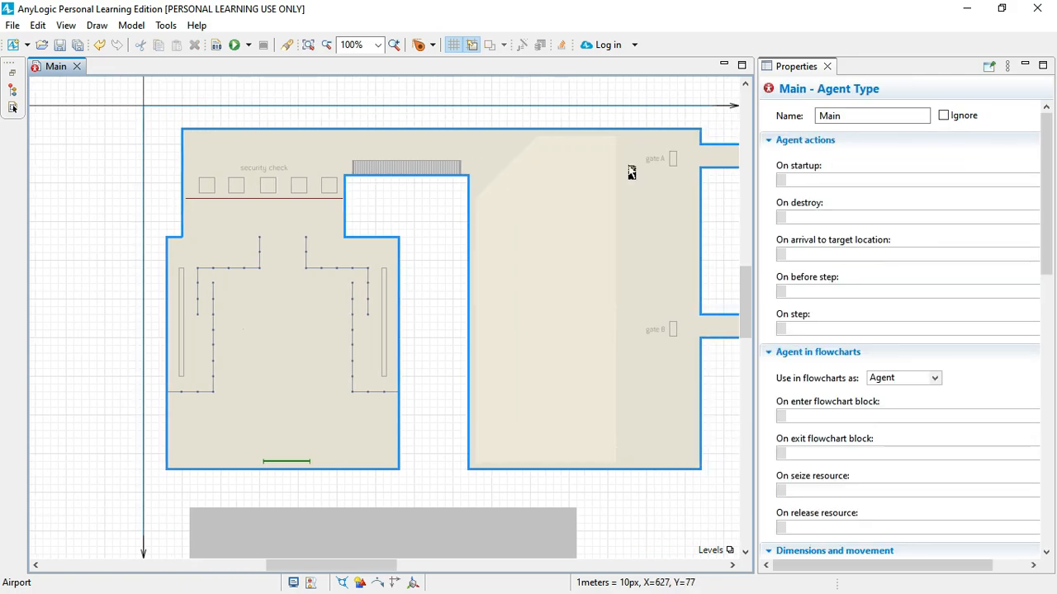
scroll(630, 168, "right", 5)
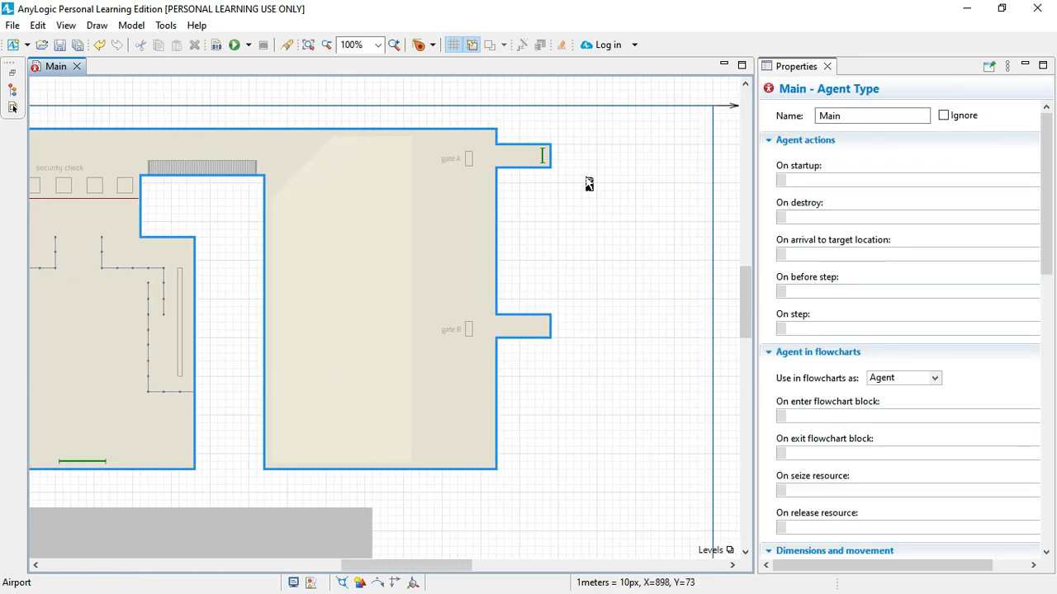
left_click(543, 157)
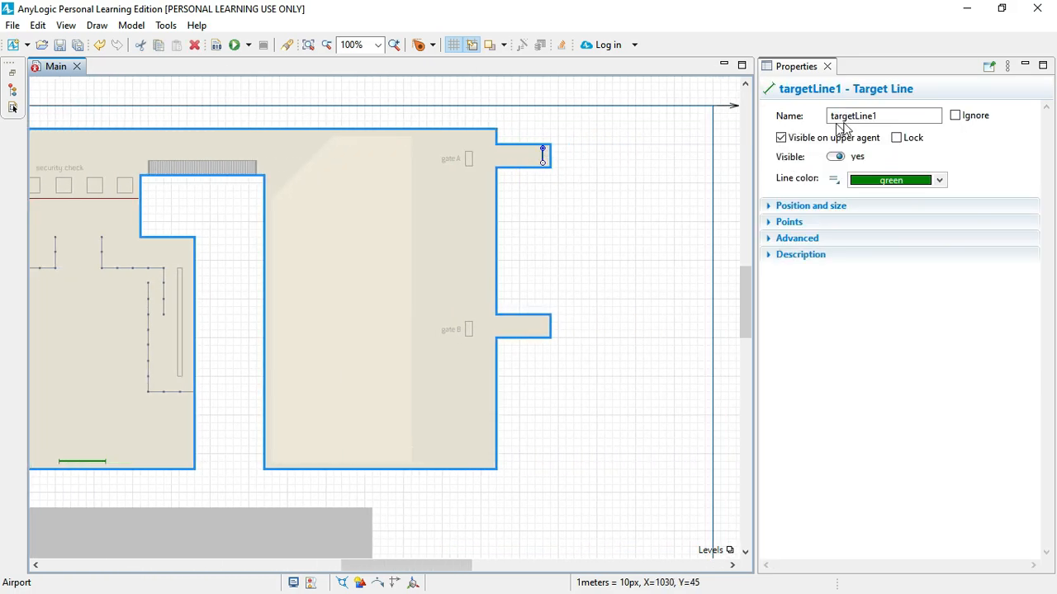
double_click(884, 116)
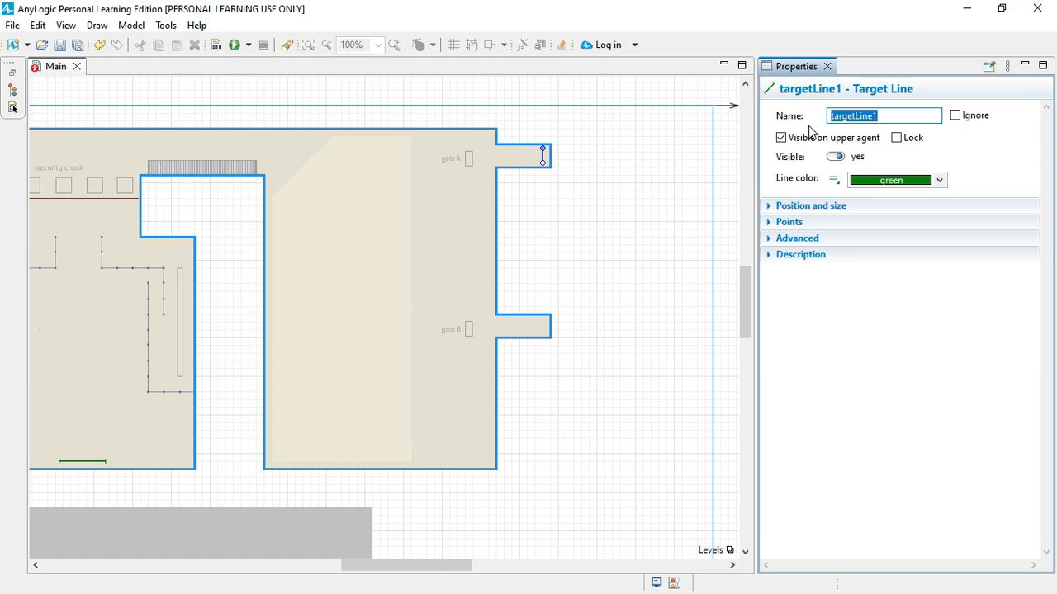
type("GateLine1")
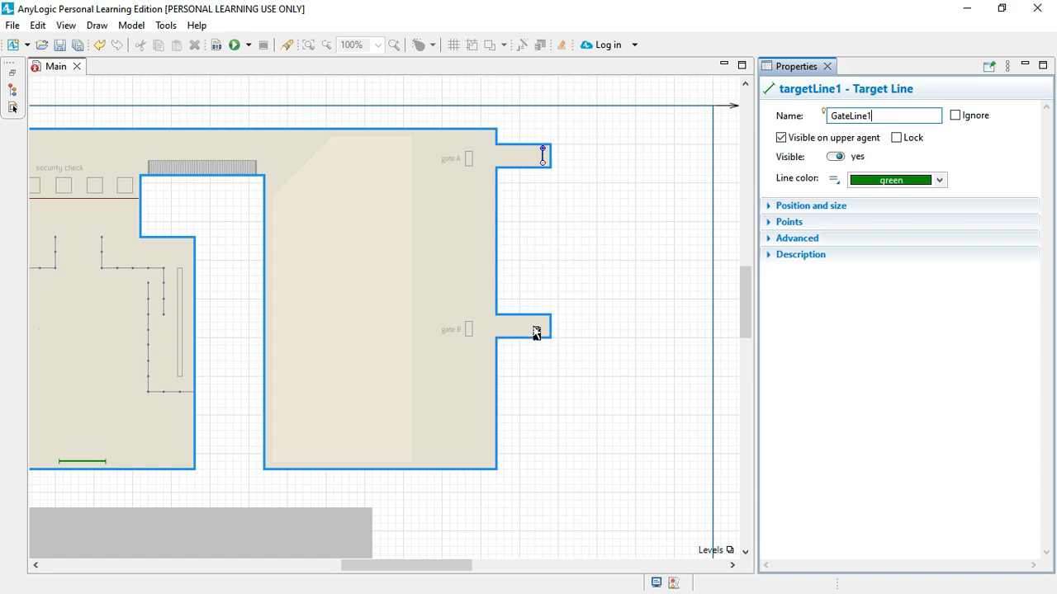
Step: Examine the blocks of the Pedestrian Library, reading the descriptions of Ped Service, Ped Sink and Ped Wait
scroll(410, 331, "left", 10)
scroll(411, 331, "right", 6)
scroll(410, 330, "right", 4)
scroll(410, 330, "left", 2)
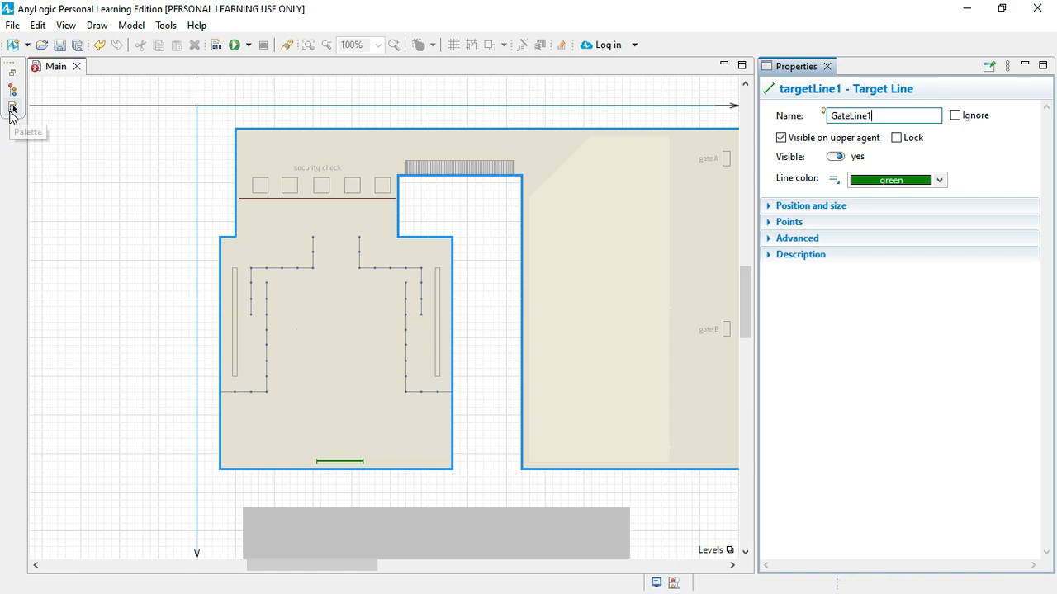
left_click(12, 110)
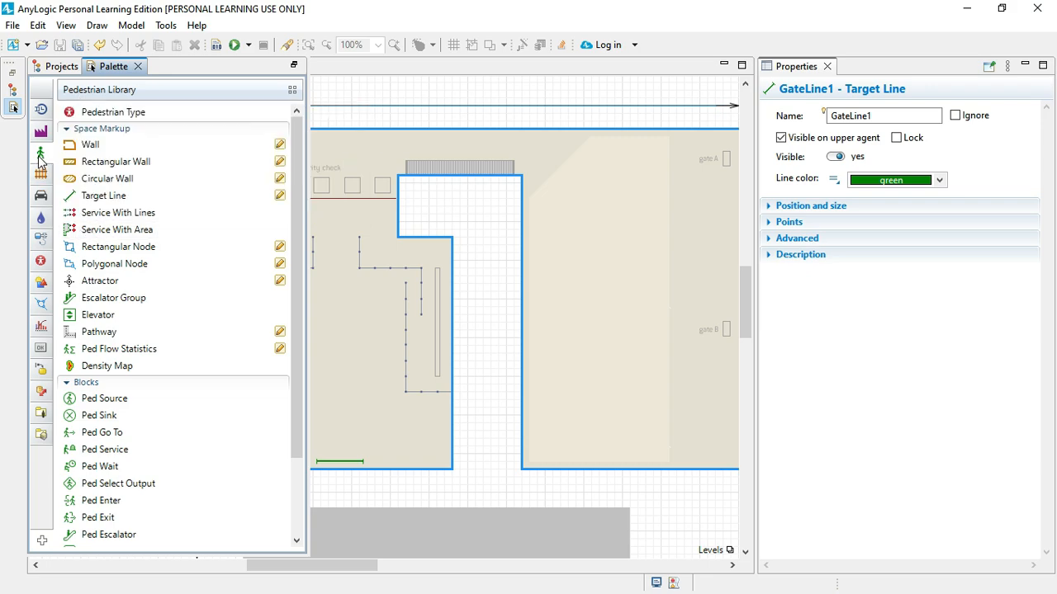
left_click(82, 132)
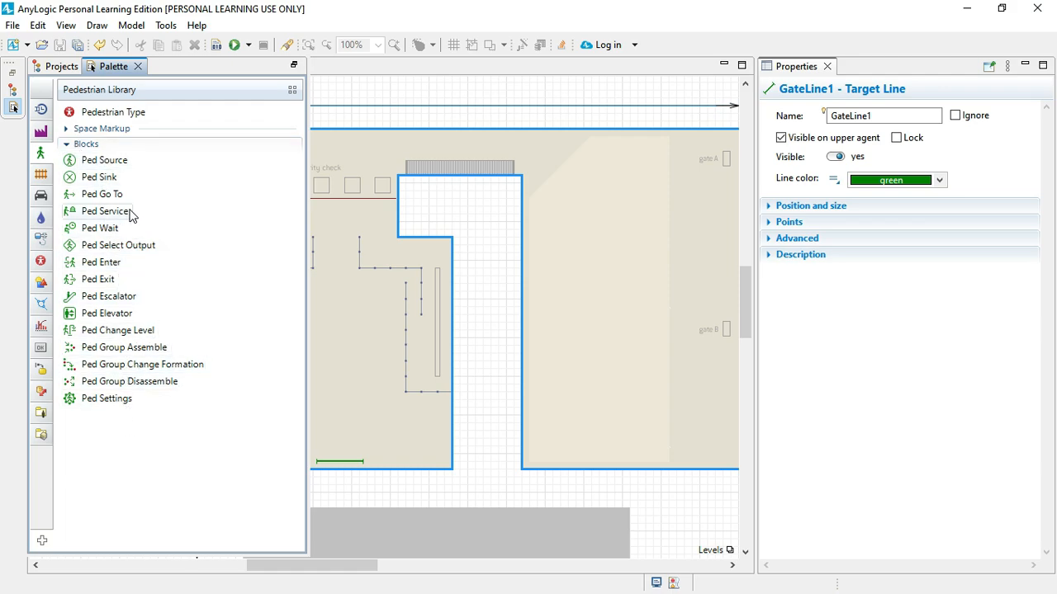
mouse_move(130, 214)
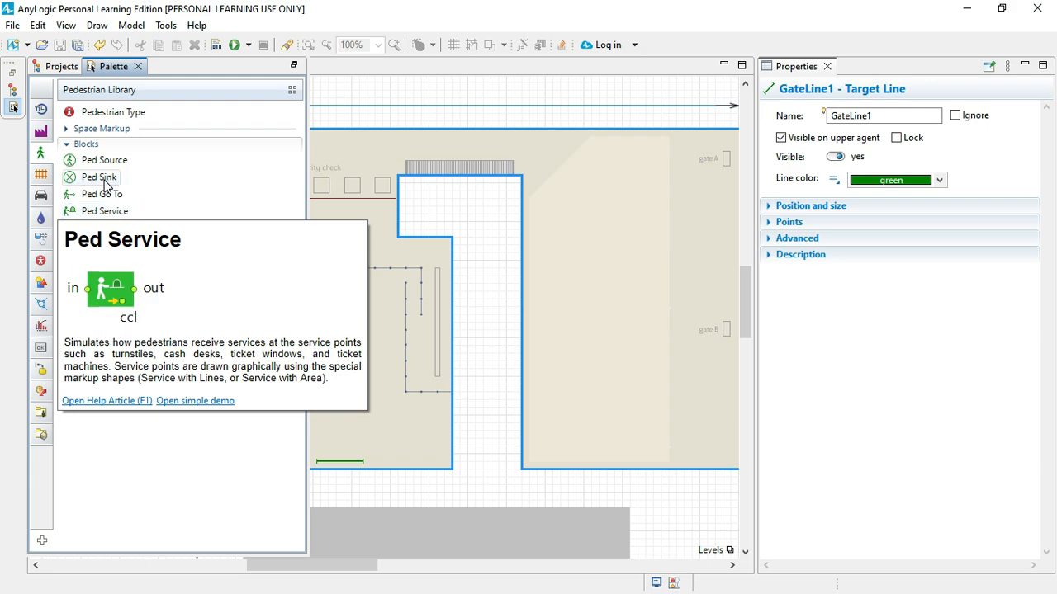
mouse_move(106, 185)
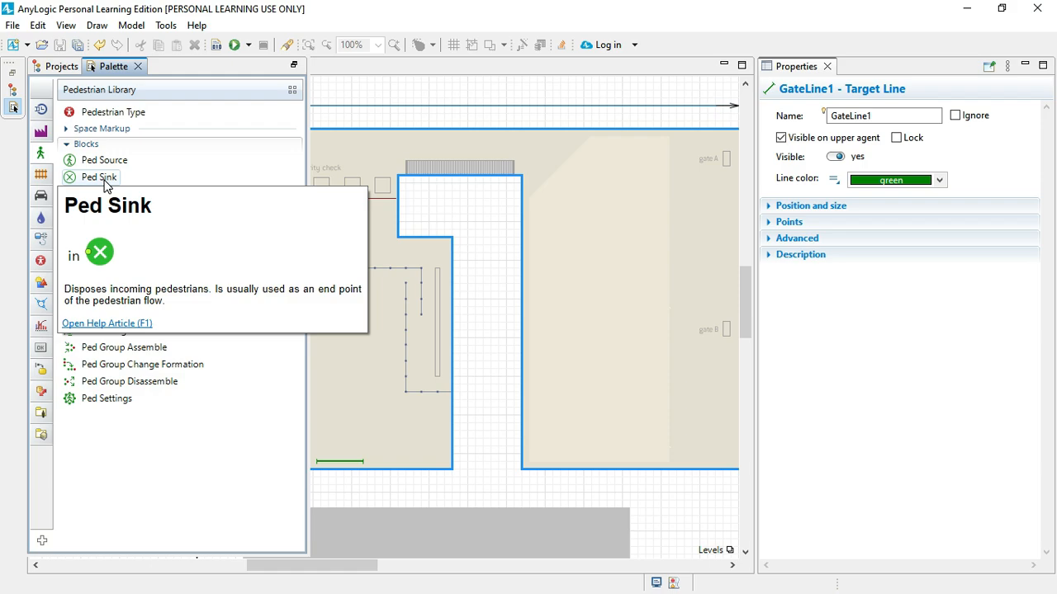
left_click(137, 146)
left_click(136, 147)
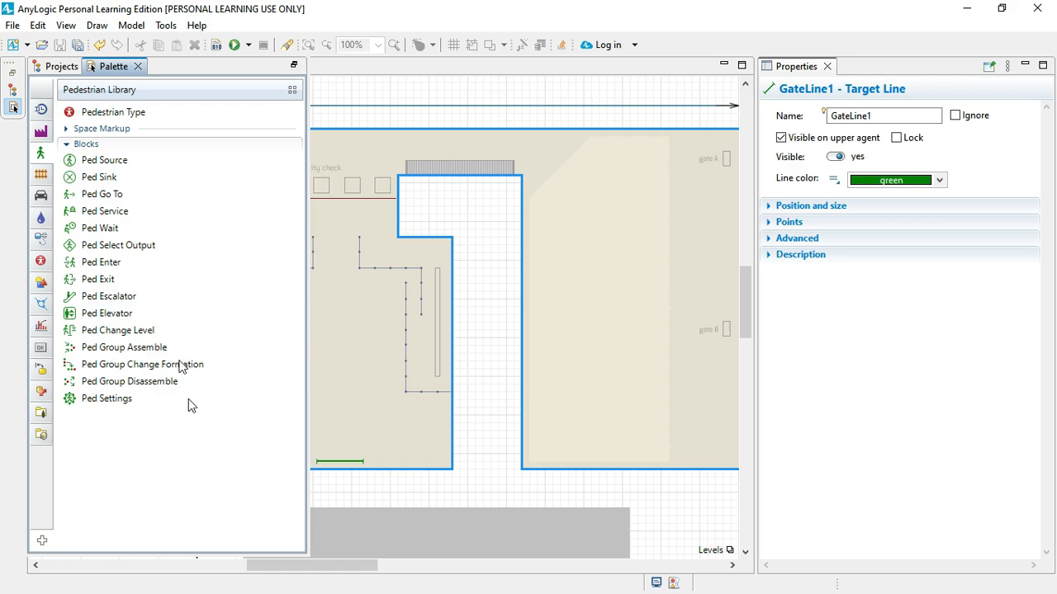
mouse_move(174, 219)
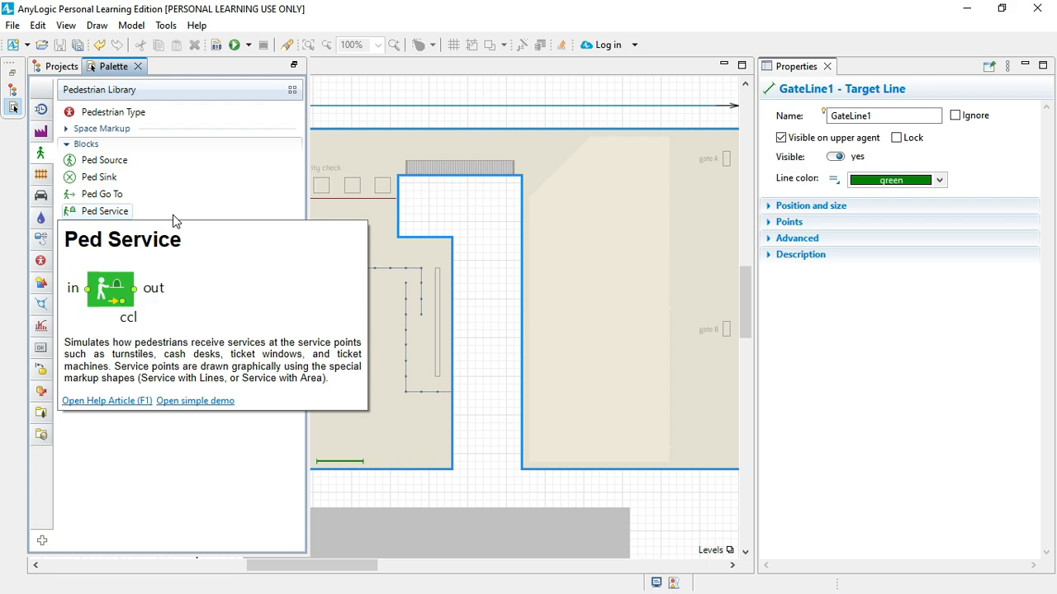
left_click(223, 199)
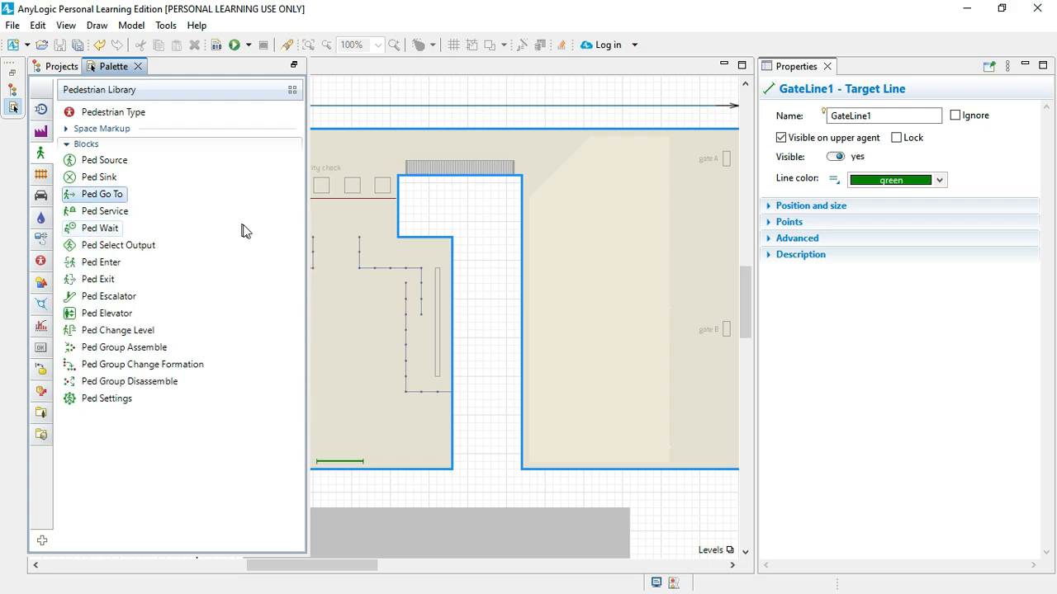
mouse_move(298, 221)
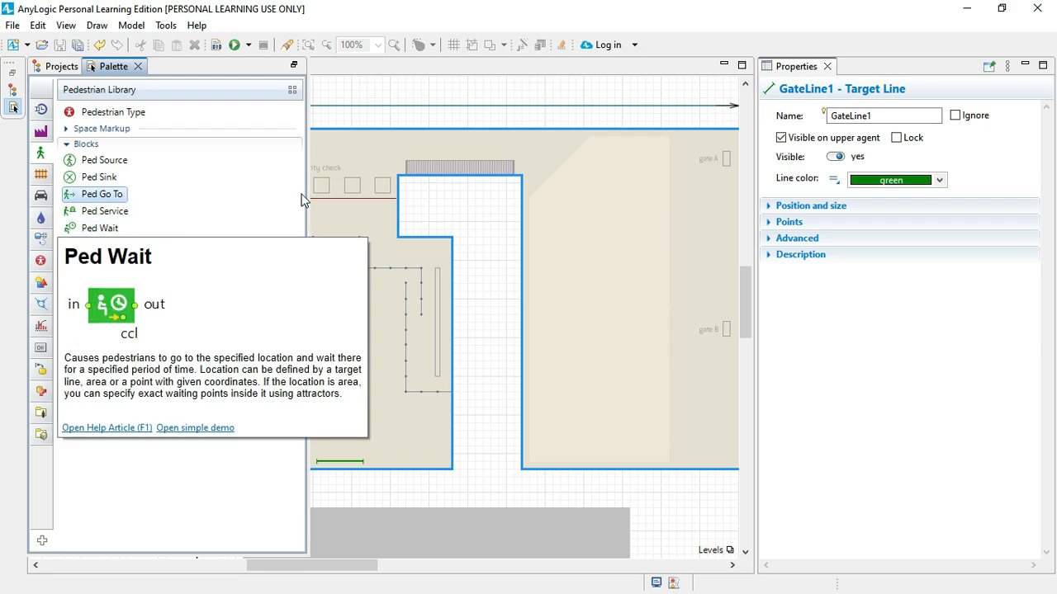
mouse_move(280, 203)
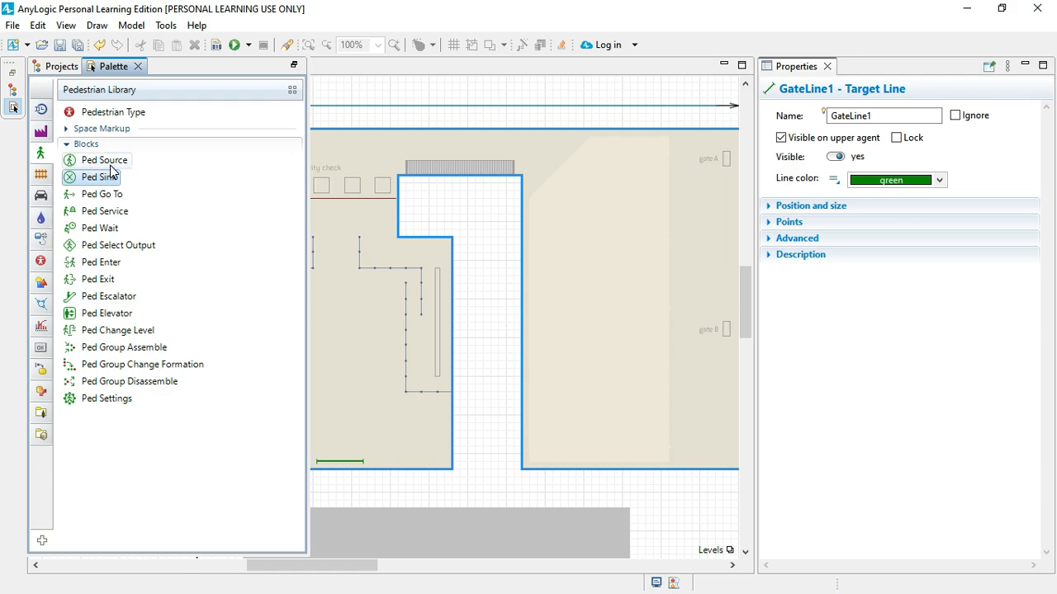
Step: Try to place a Ped Source block in the gap between the check-in hall and the gate hall
mouse_move(112, 168)
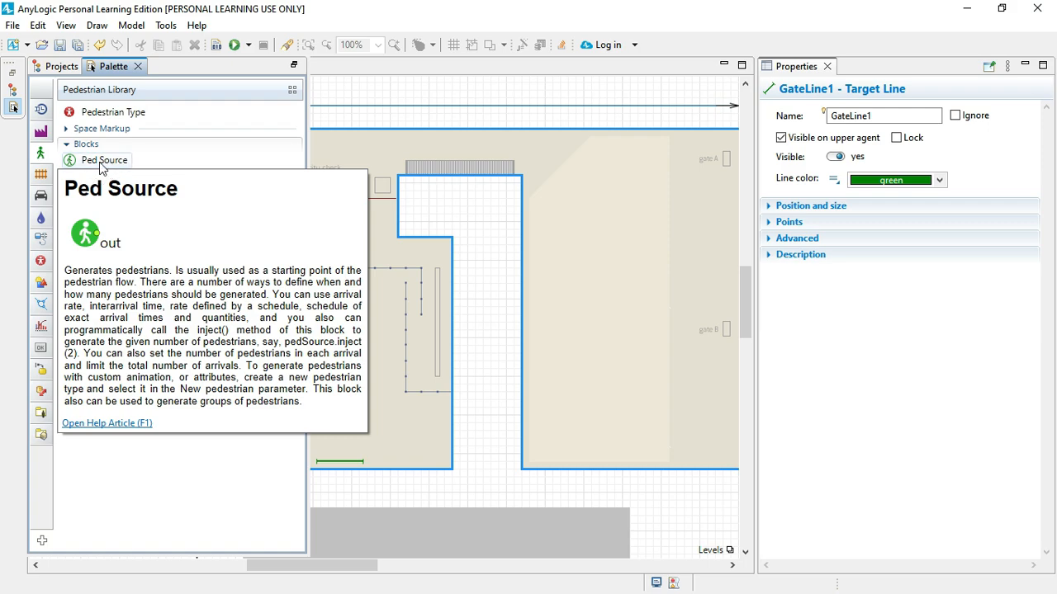
left_click_drag(100, 163, 507, 277)
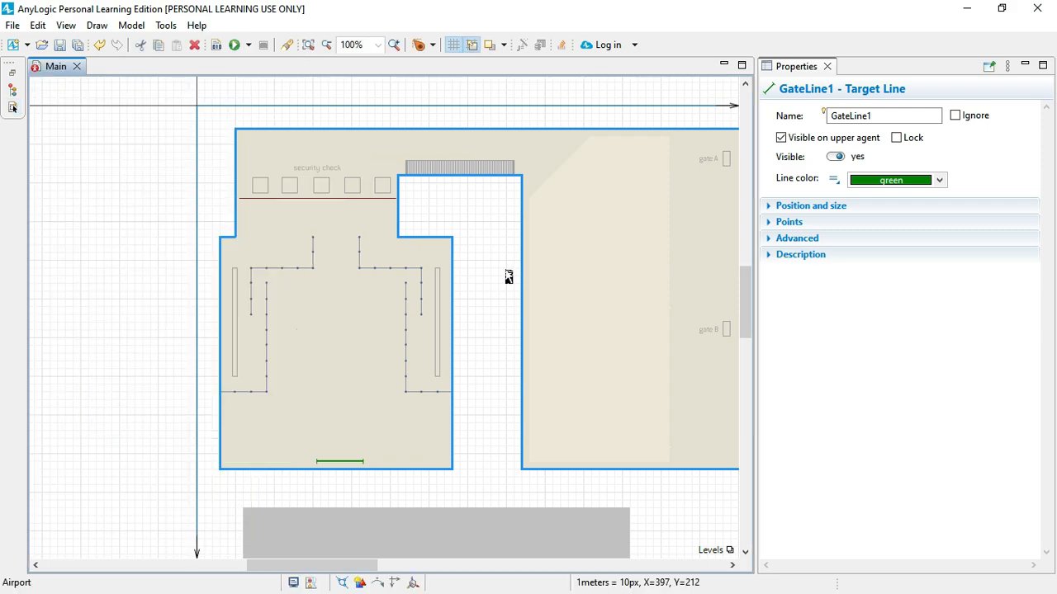
left_click(508, 277)
Step: Widen the model frame to 1100
scroll(507, 277, "right", 3)
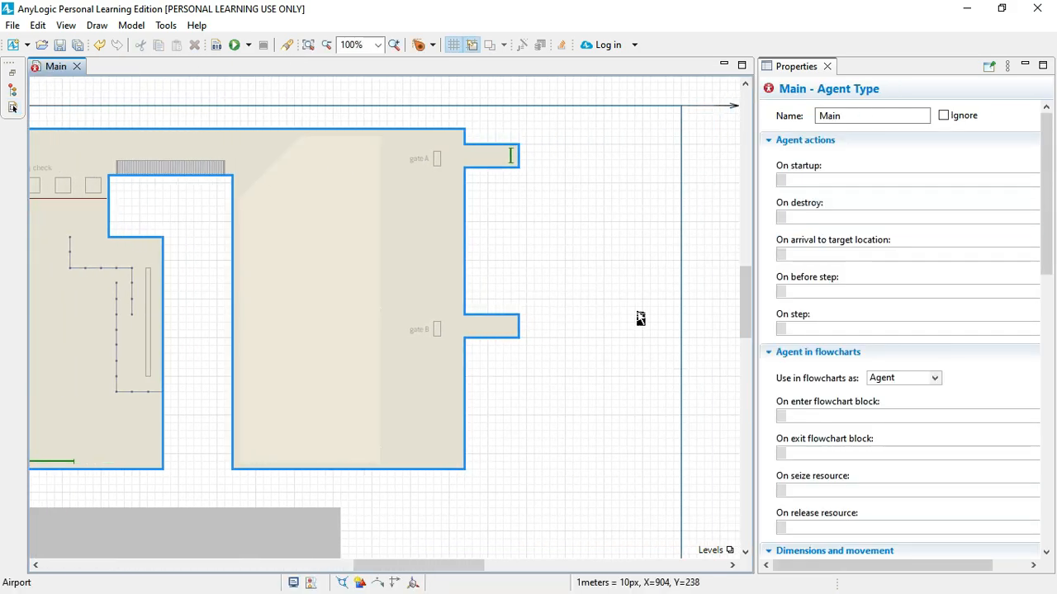
left_click(681, 310)
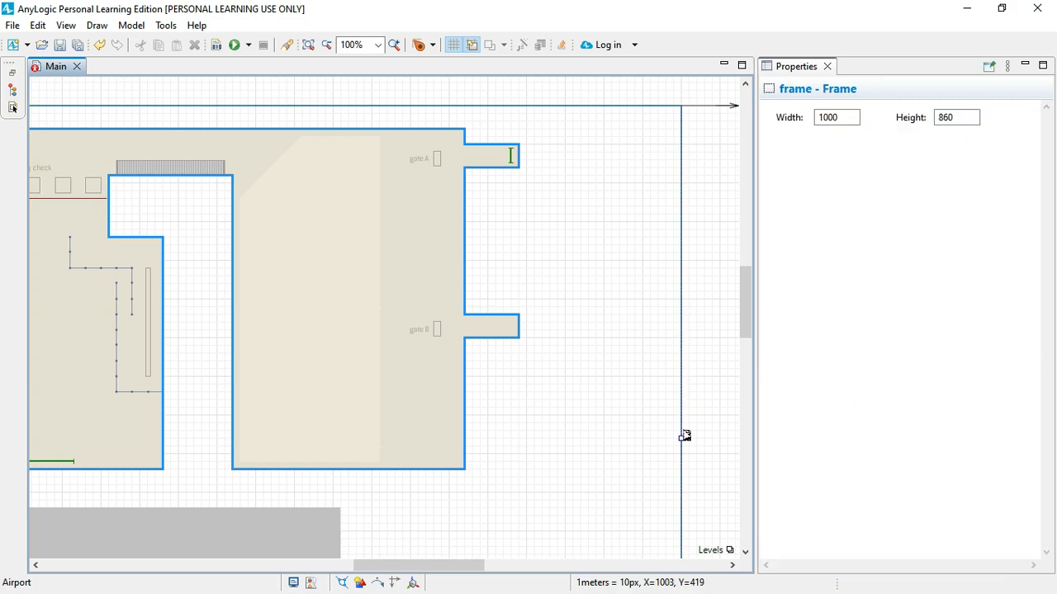
left_click_drag(685, 436, 764, 437)
Step: Add a Ped Source block from the Pedestrian Library below the gate hall, beside the 3D window
scroll(534, 434, "down", 1)
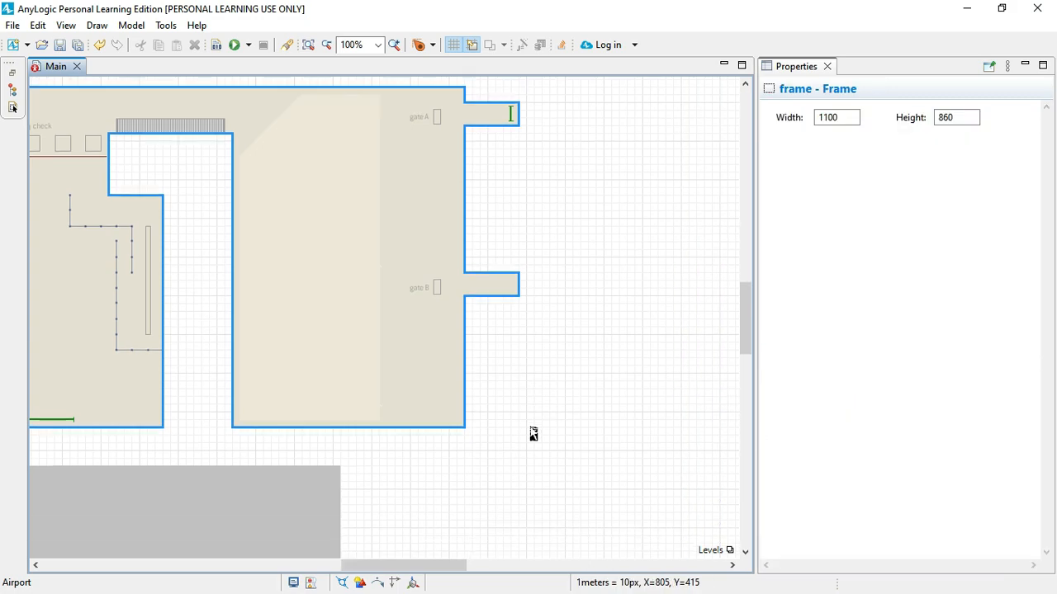
scroll(534, 434, "down", 2)
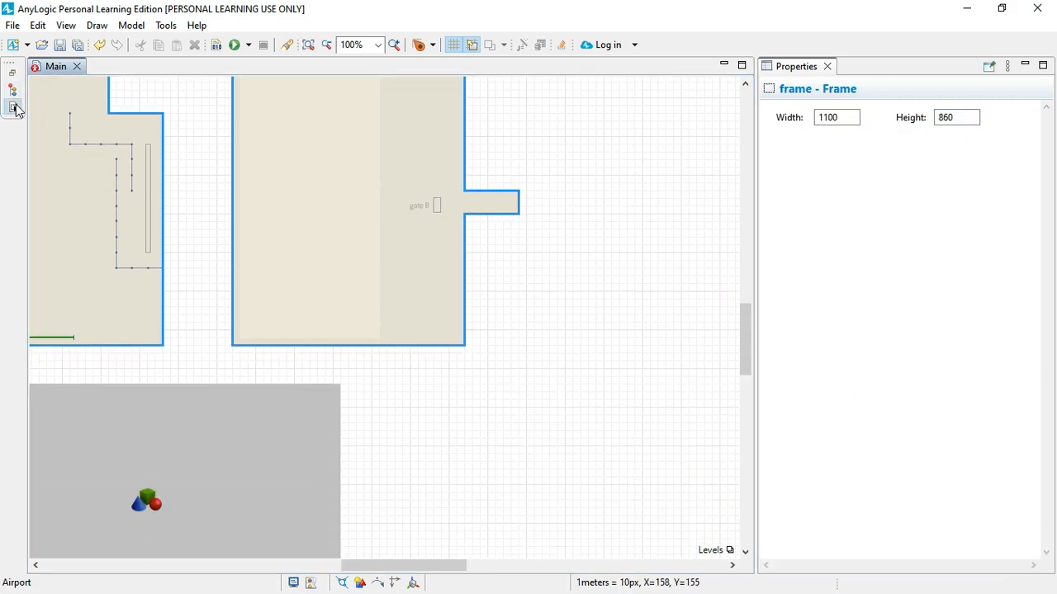
left_click(15, 107)
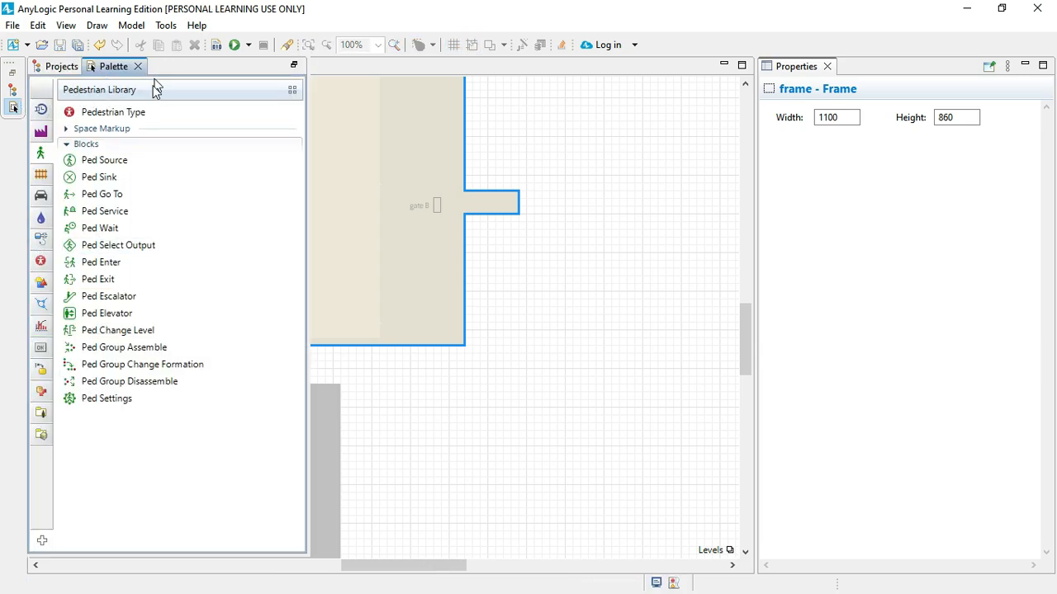
left_click_drag(103, 164, 438, 420)
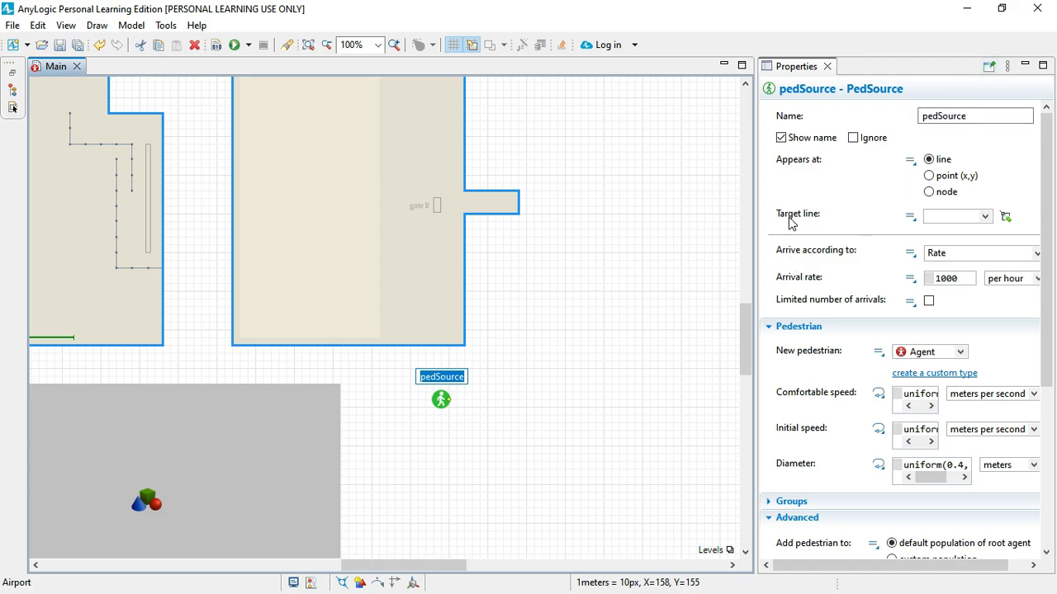
Step: Set arrivalLine as the target line where the Ped Source block's pedestrians appear
mouse_move(791, 222)
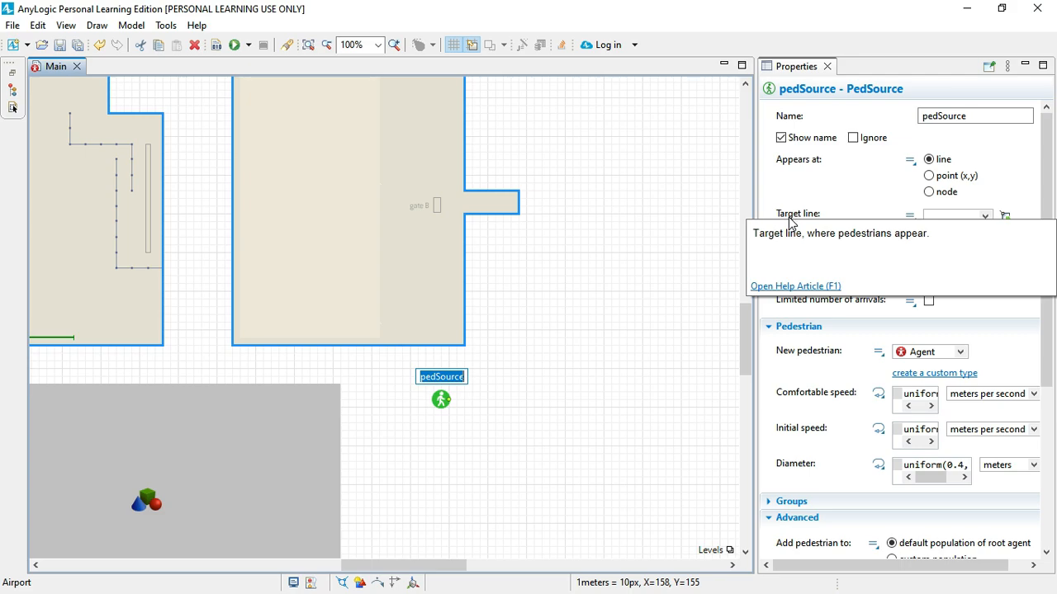
left_click(985, 217)
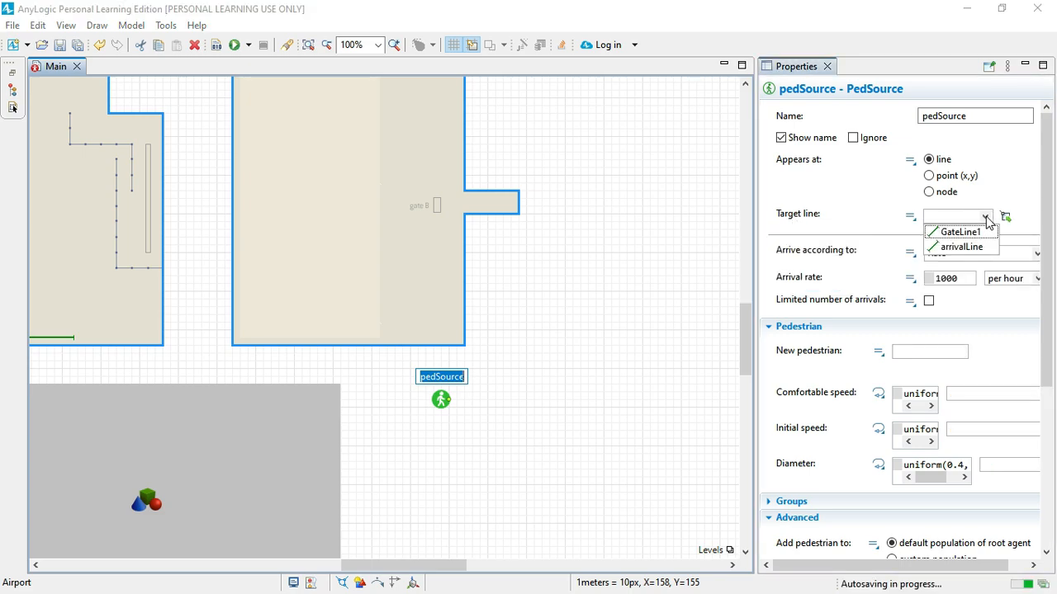
left_click(957, 248)
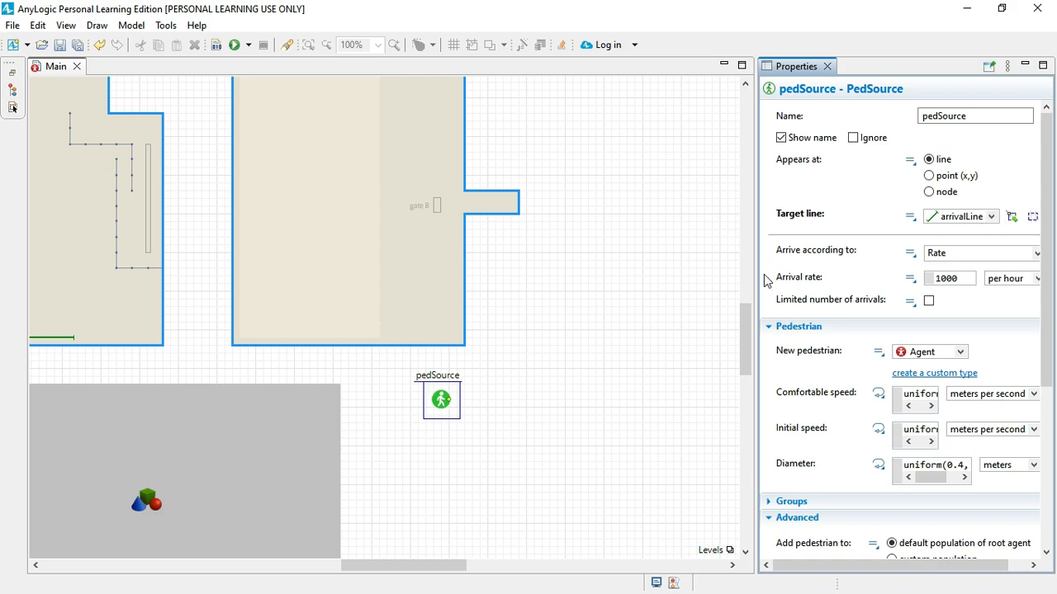
Step: Set the Ped Source block's arrival rate to 100 per hour
left_click_drag(755, 276, 725, 276)
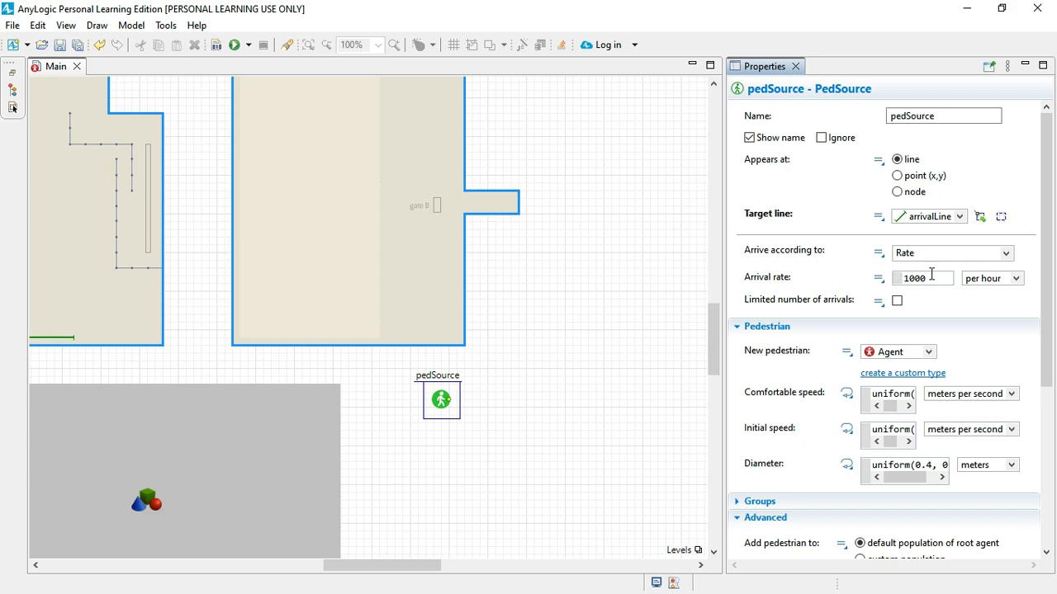
left_click(929, 277)
key("BackSpace")
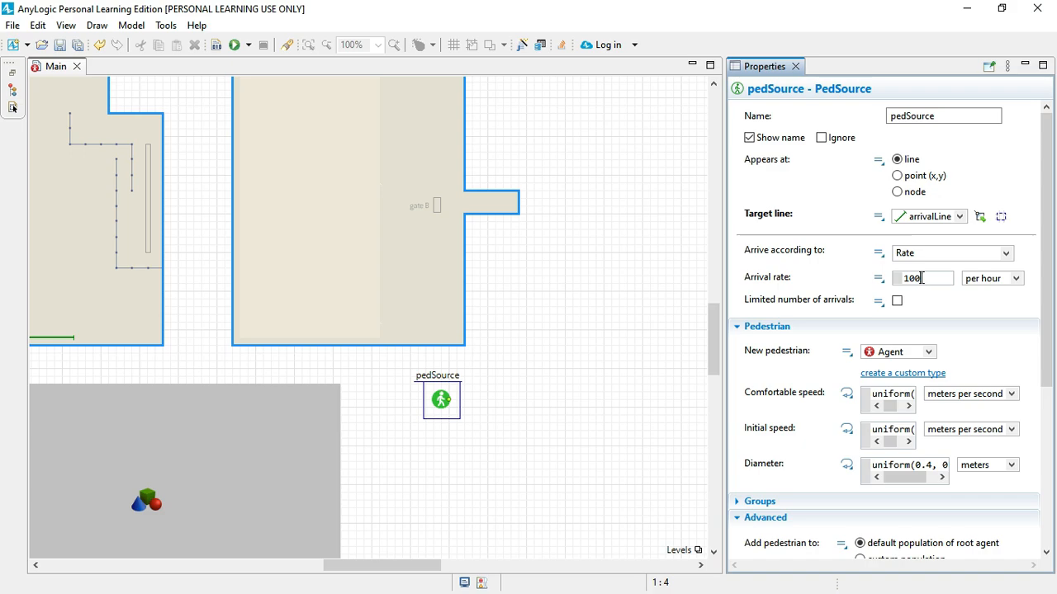
key("Return")
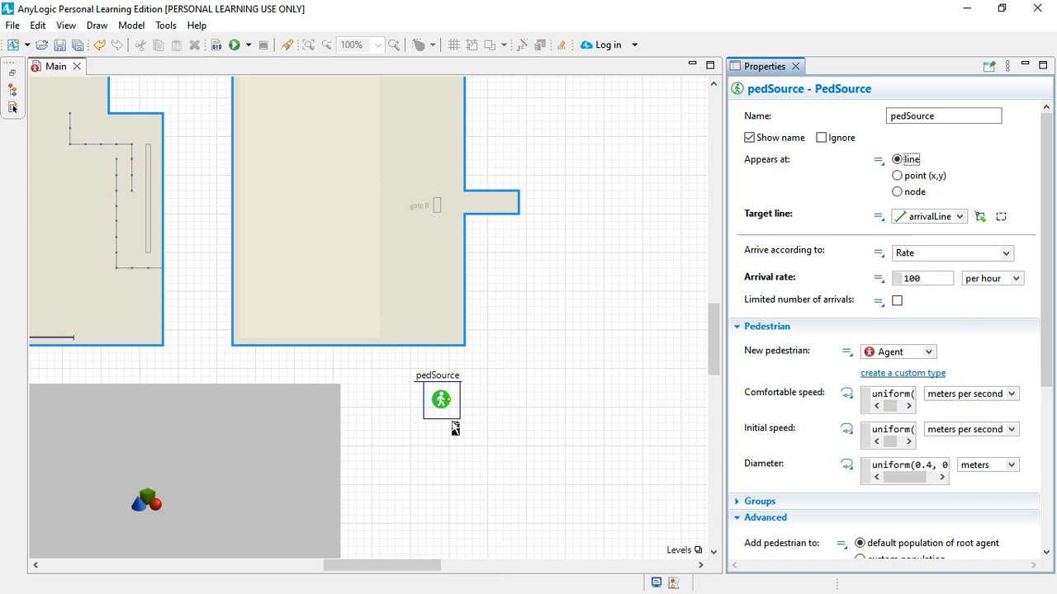
left_click(428, 461)
left_click(449, 404)
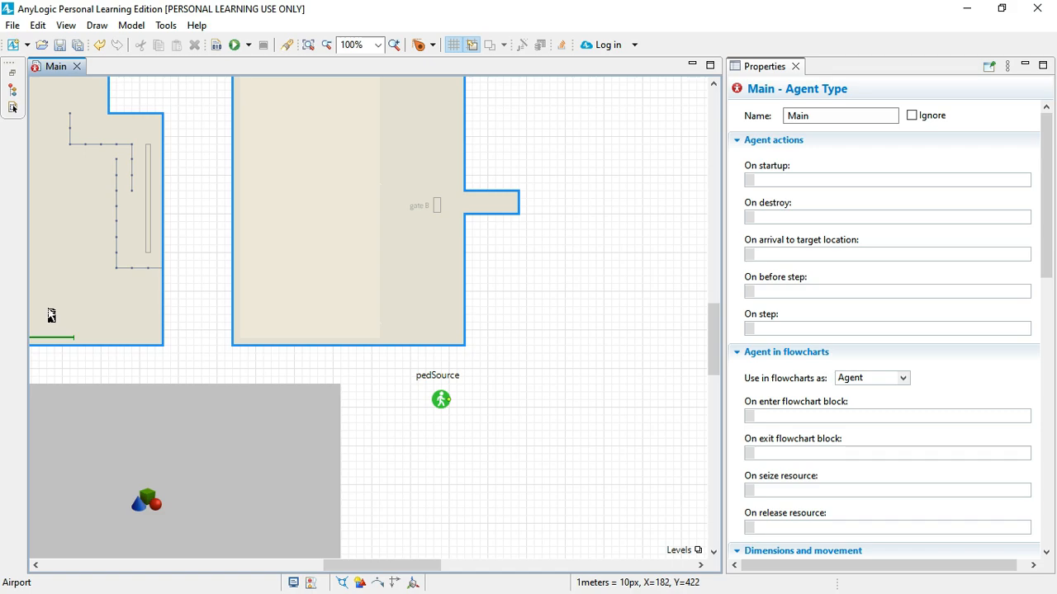
Step: Add a Ped Go To block from the Pedestrian Library beside pedSource, connected to its output
left_click(13, 108)
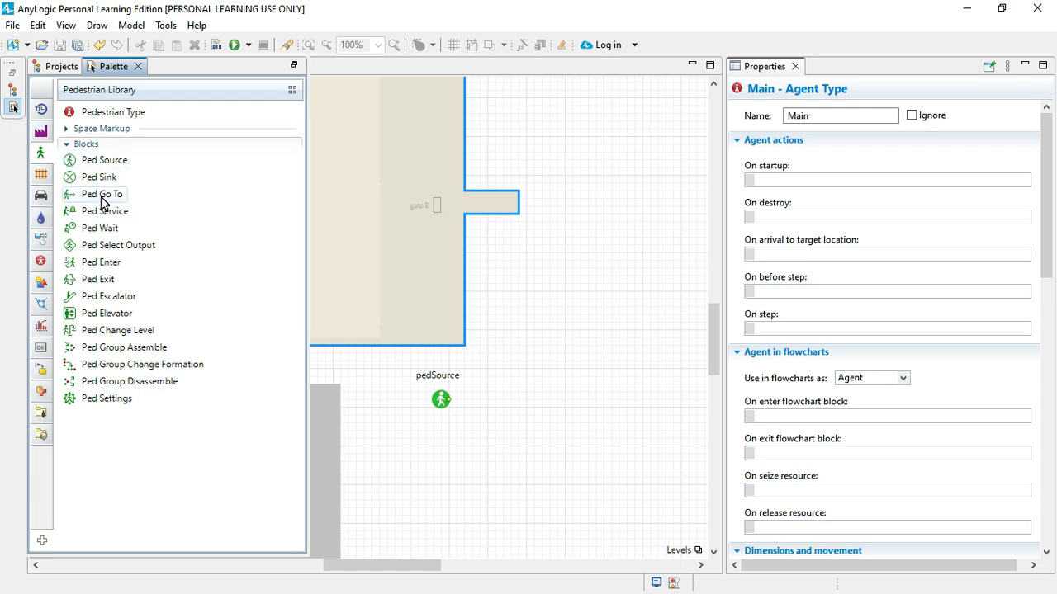
mouse_move(103, 203)
left_click_drag(102, 203, 522, 410)
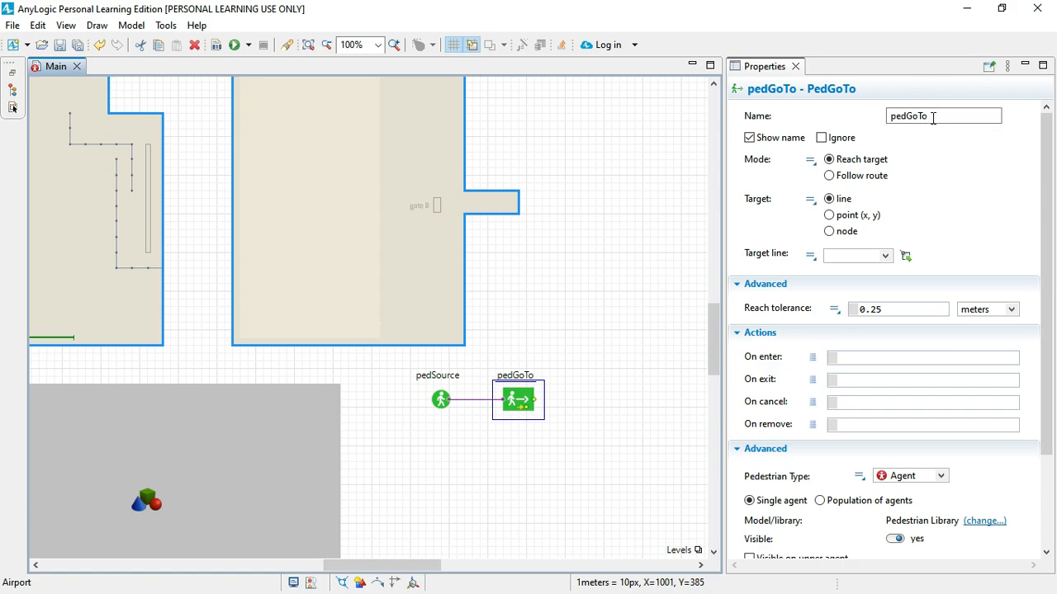
Step: Rename the Ped Go To block as GoToGate1
left_click_drag(933, 118, 854, 130)
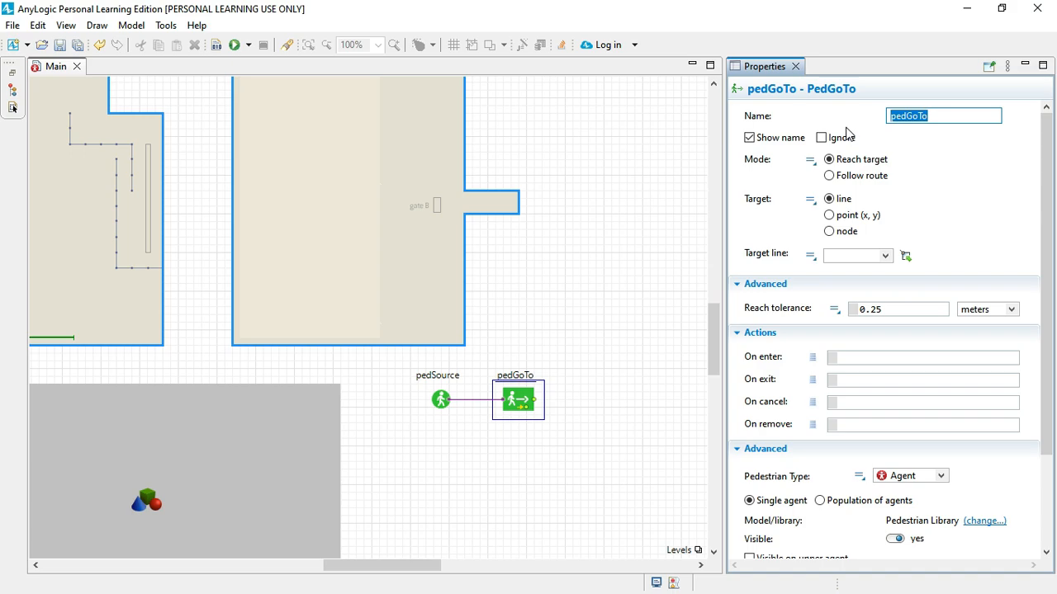
type("Go")
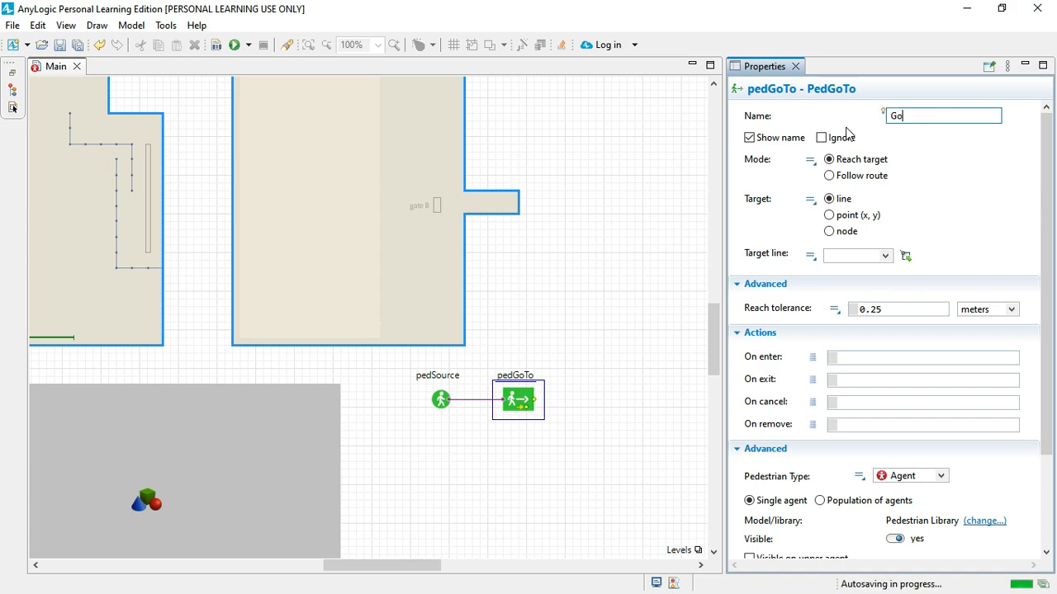
type("To")
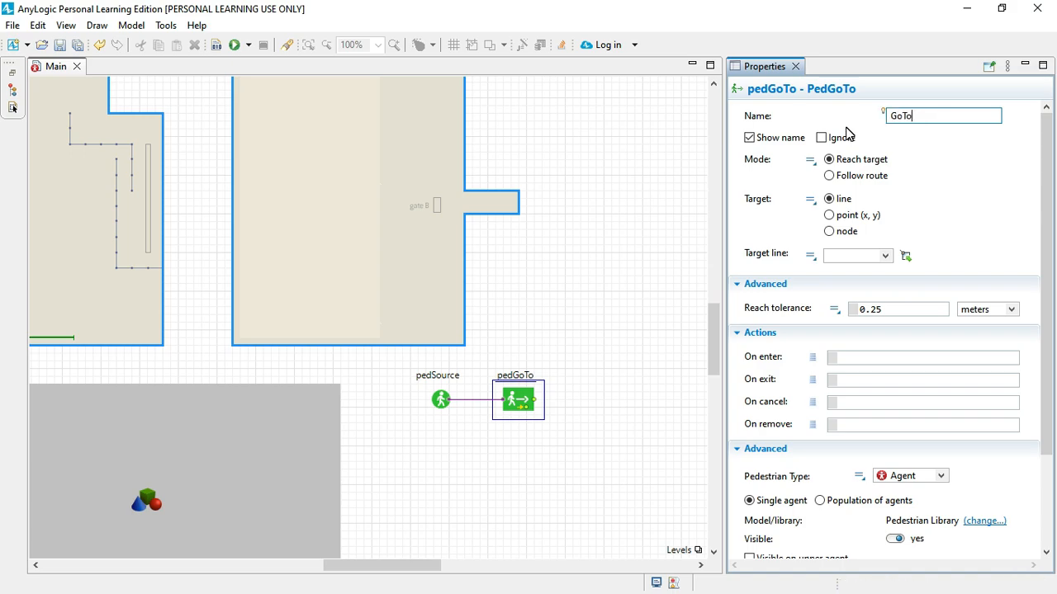
type("Gate1")
Step: Check the arrival and gate A target lines in the layout and assign GateLine1 as GoToGate1's target line
left_click(76, 340)
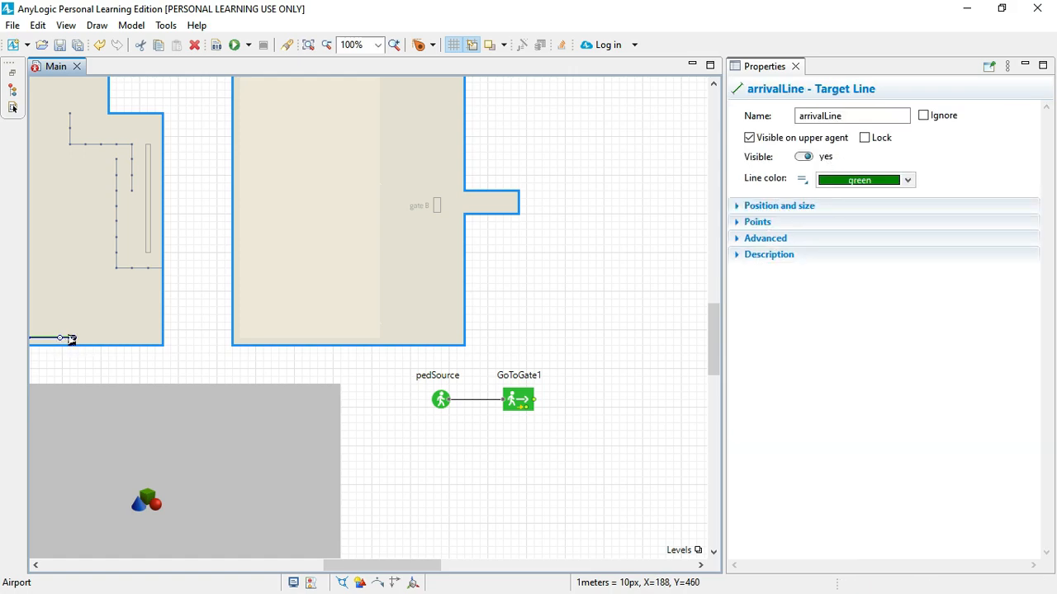
scroll(426, 268, "up", 2)
scroll(510, 282, "up", 1)
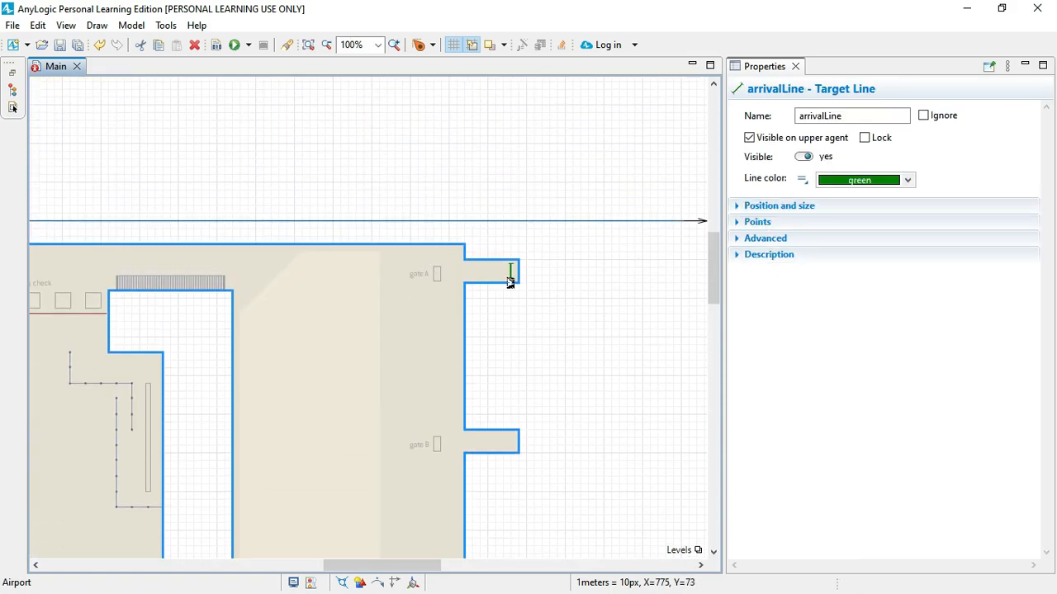
left_click(511, 272)
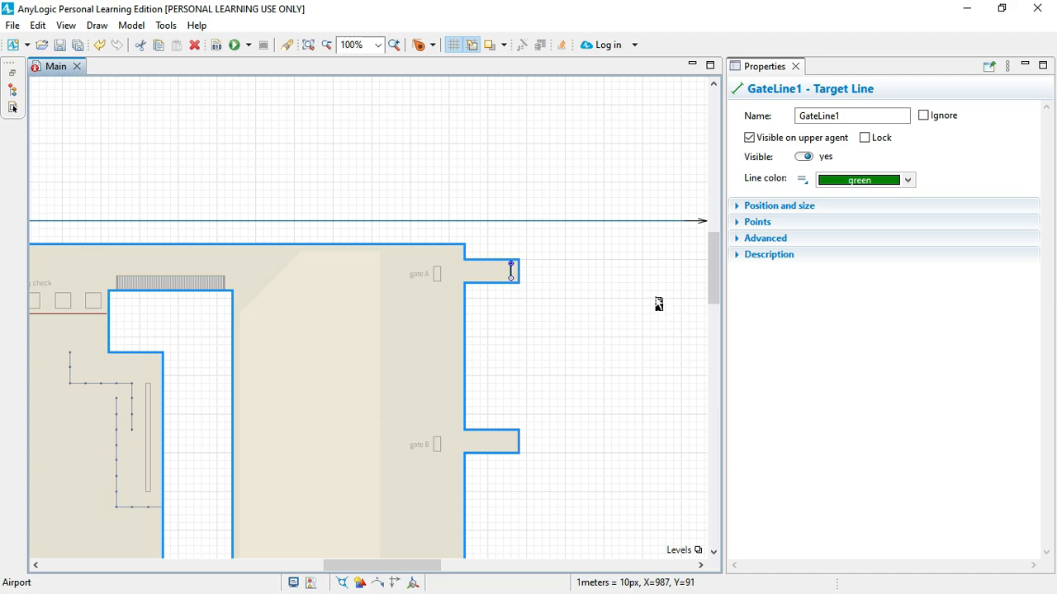
scroll(570, 295, "down", 10)
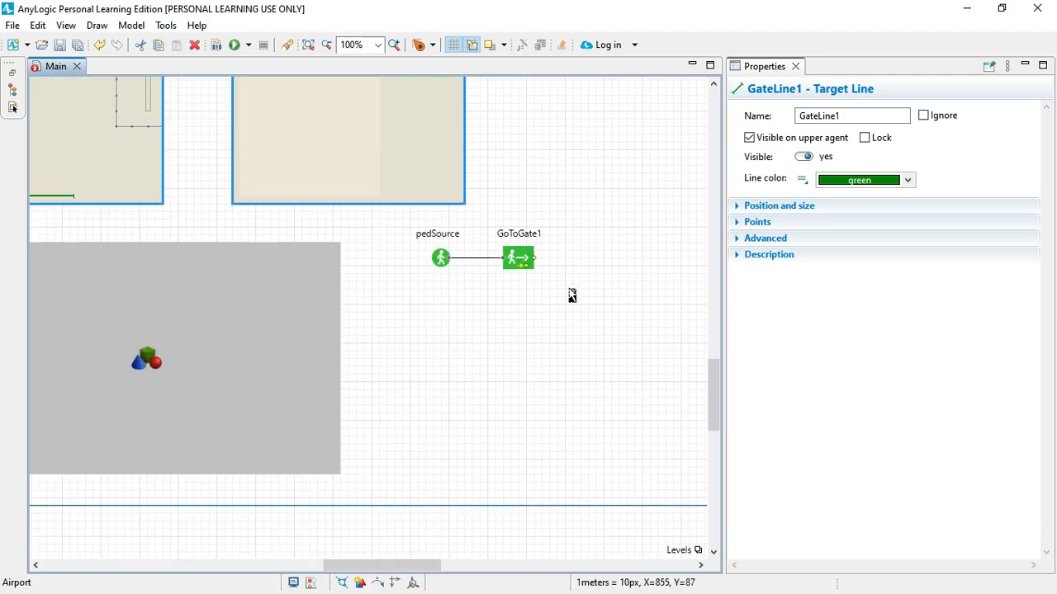
scroll(570, 295, "up", 3)
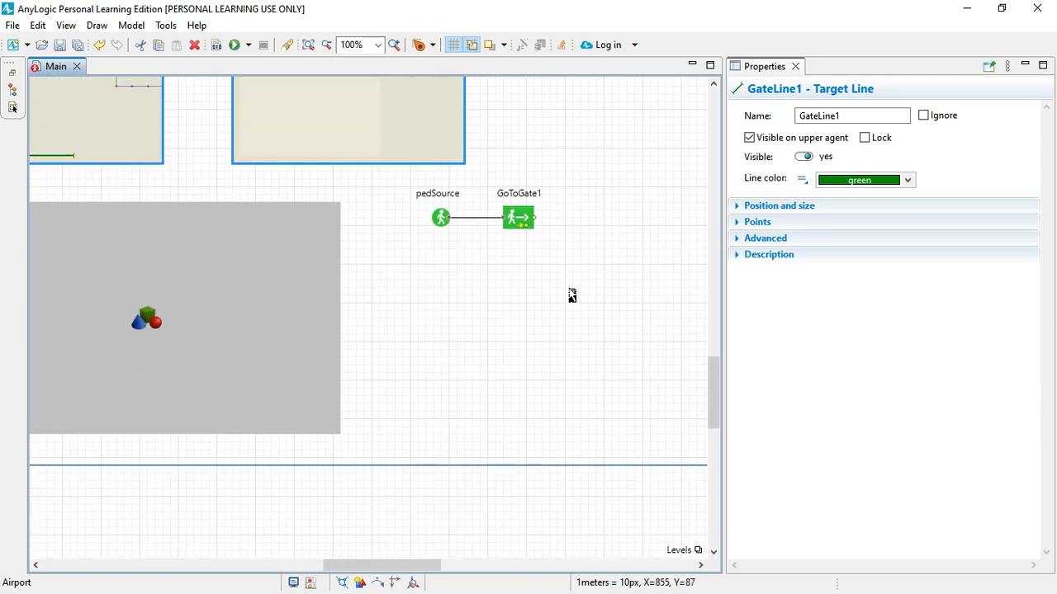
left_click(507, 223)
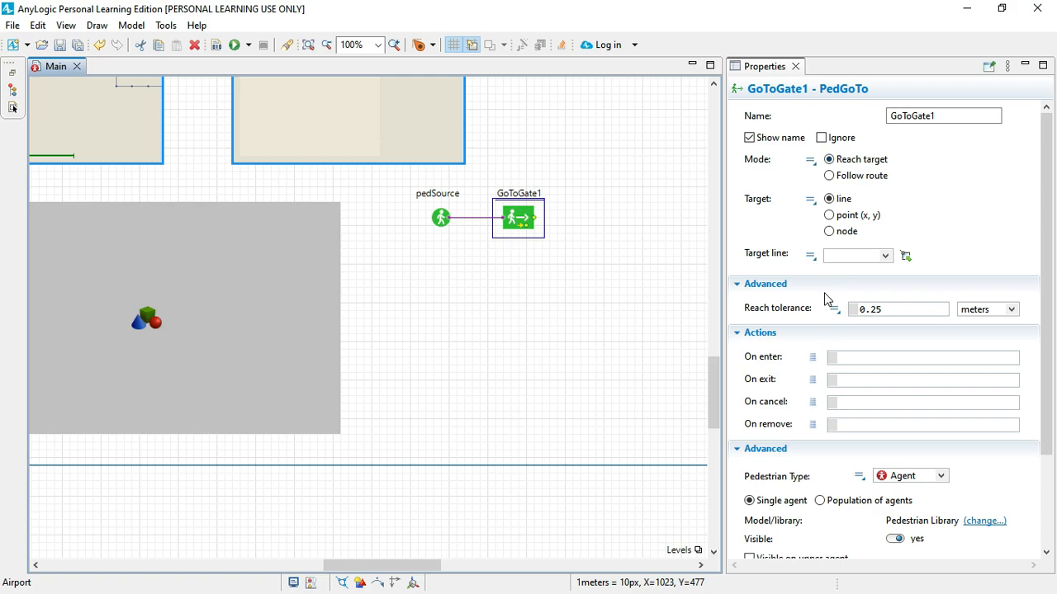
left_click(883, 262)
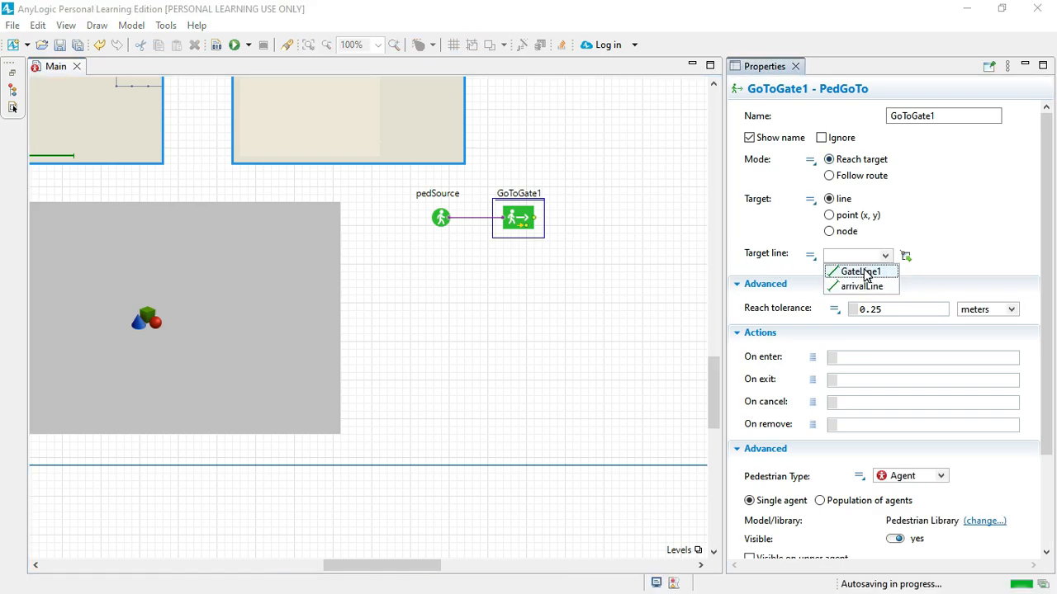
left_click(866, 273)
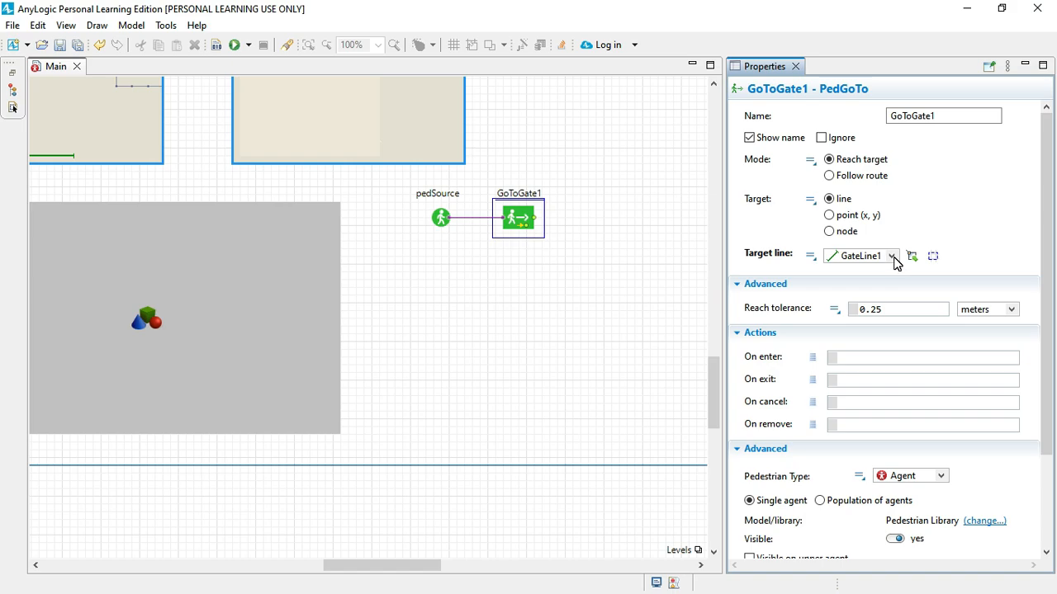
Step: Add a Ped Sink block from the Pedestrian Library after GoToGate1, connected to its output
scroll(895, 261, "down", 3)
left_click(647, 310)
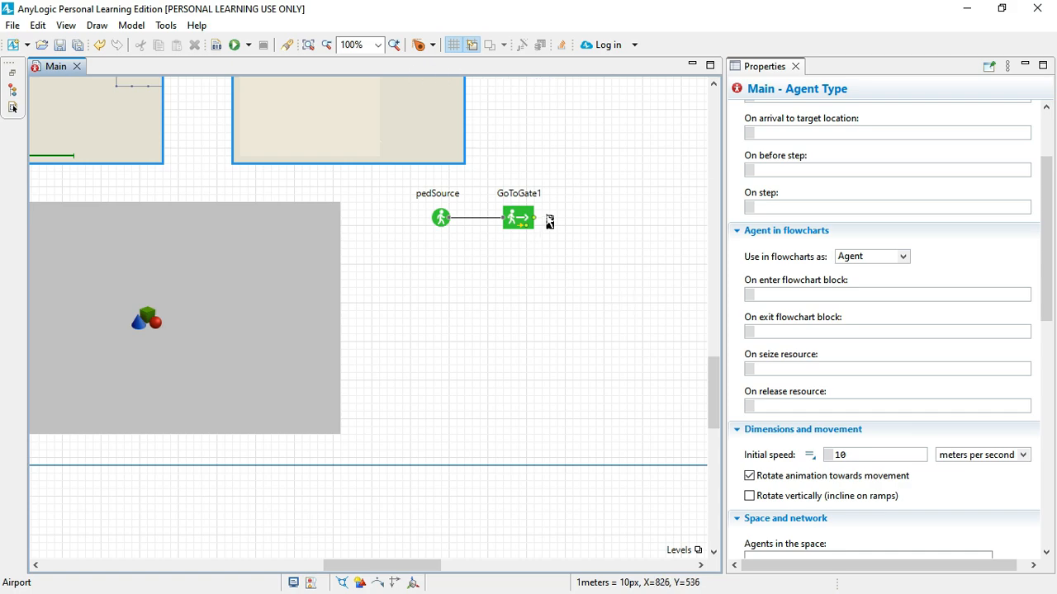
left_click(12, 110)
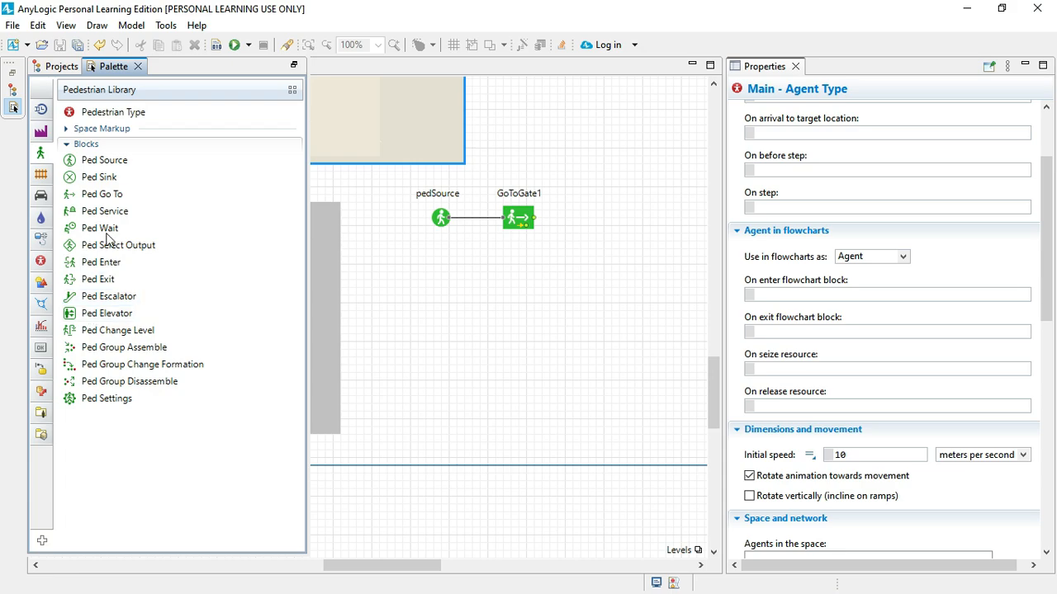
left_click_drag(634, 176, 590, 229)
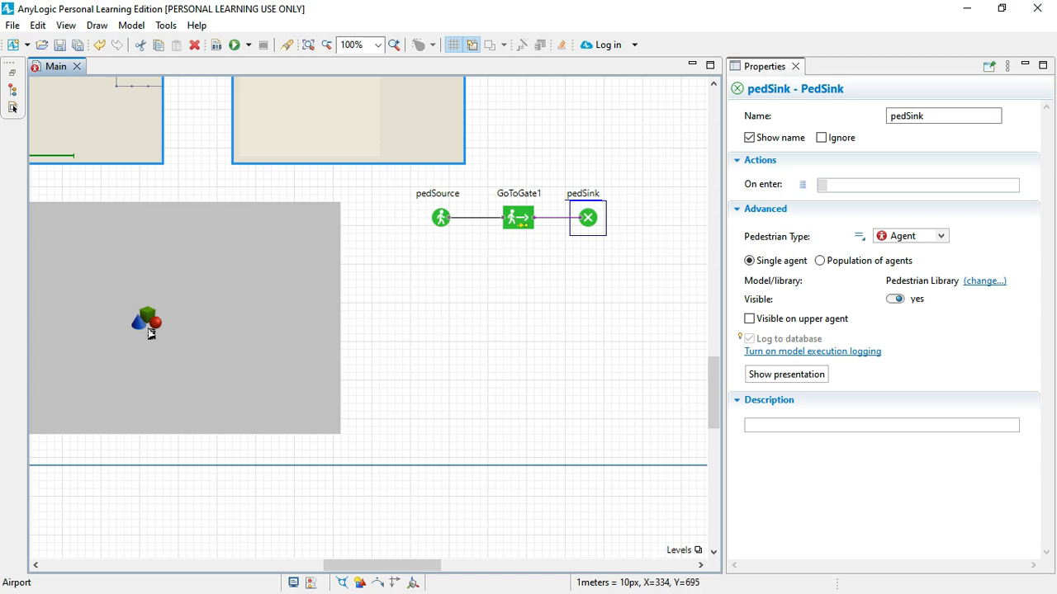
Step: Build the model and run the Airport simulation experiment
left_click(226, 339)
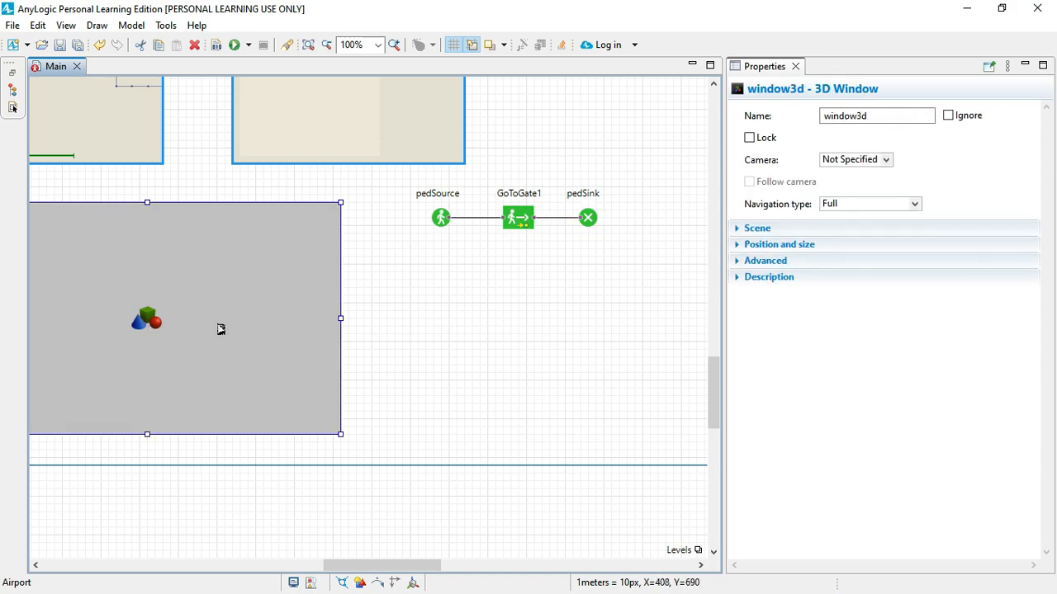
left_click(215, 44)
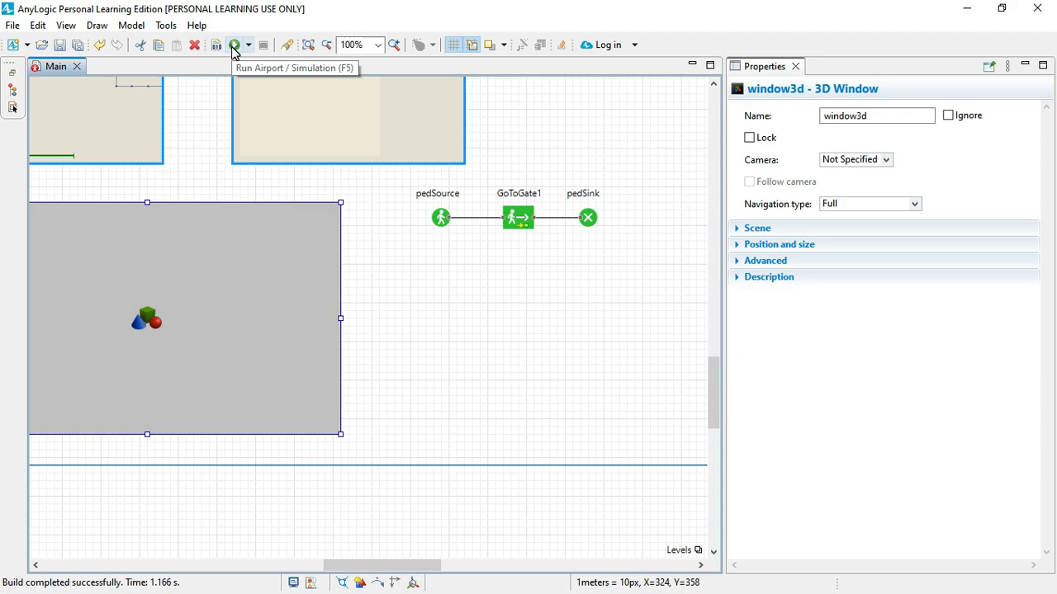
left_click(235, 45)
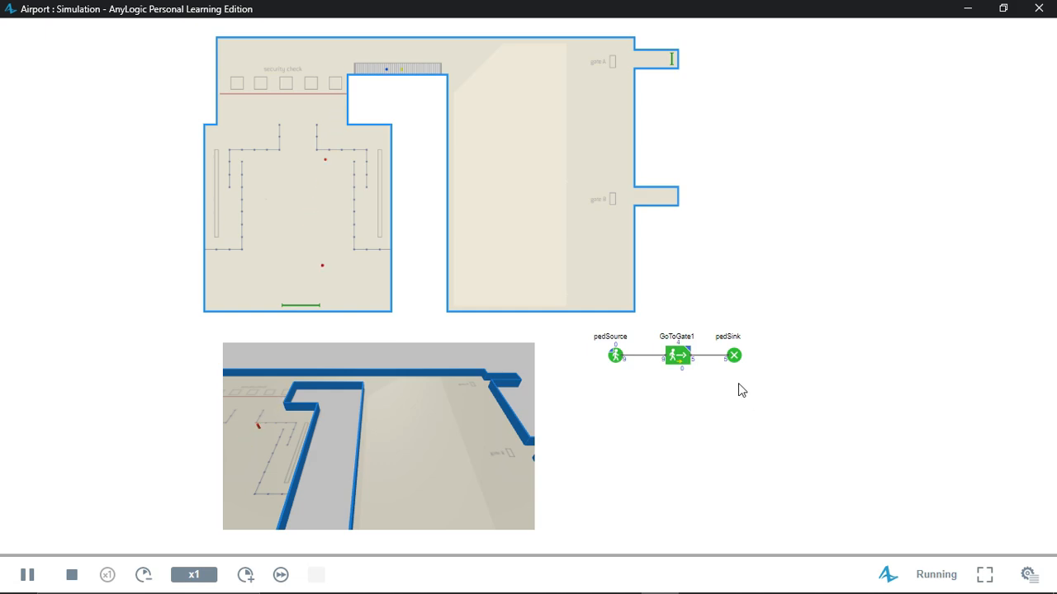
Step: Examine the pedestrian counts on the pedSource, GoToGate1 and pedSink blocks in the running simulation
scroll(739, 384, "up", 2)
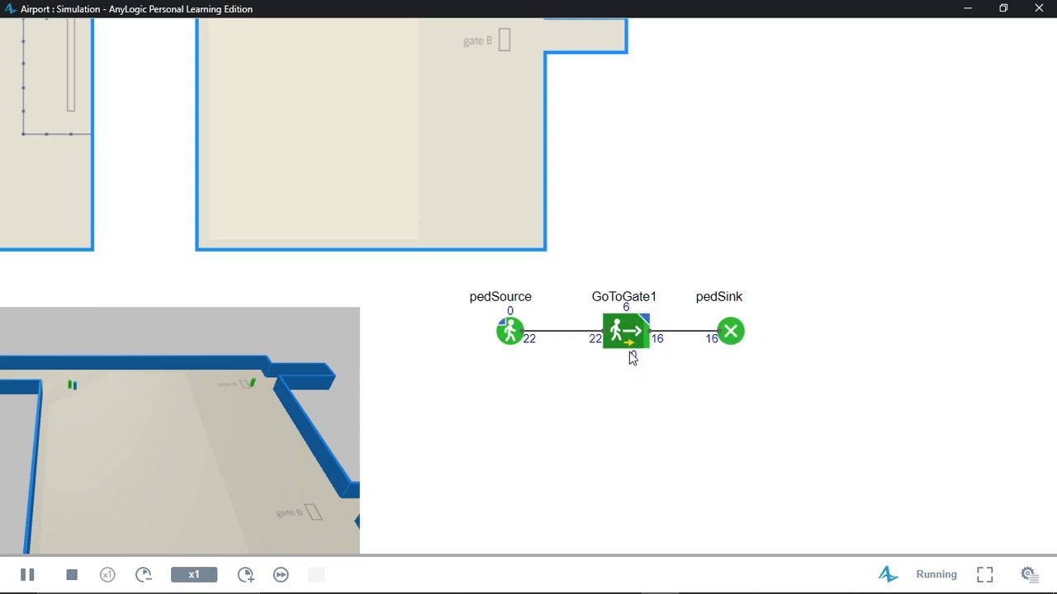
scroll(531, 401, "down", 3)
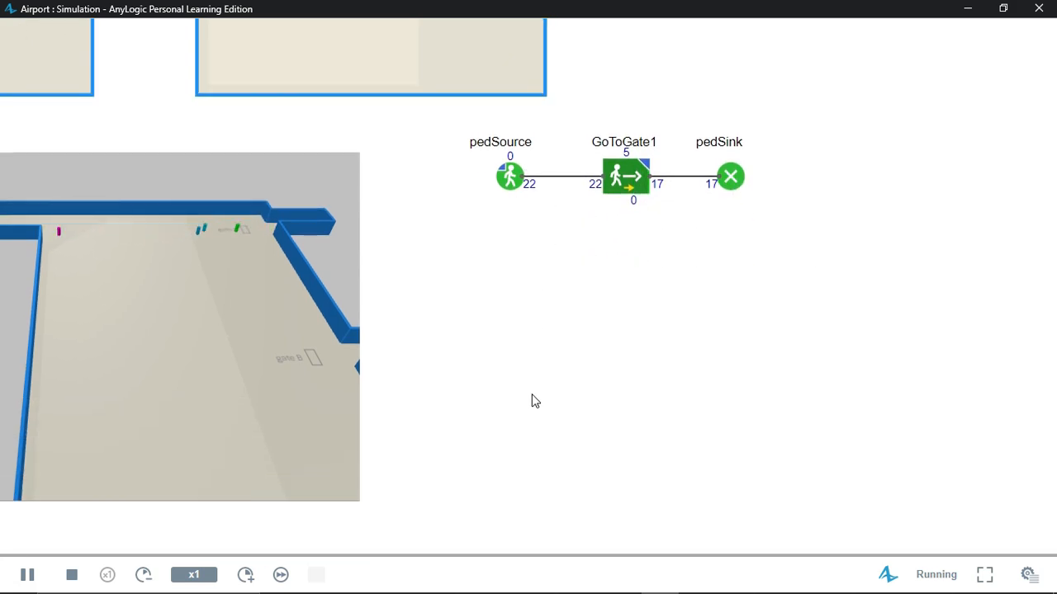
scroll(532, 401, "down", 4)
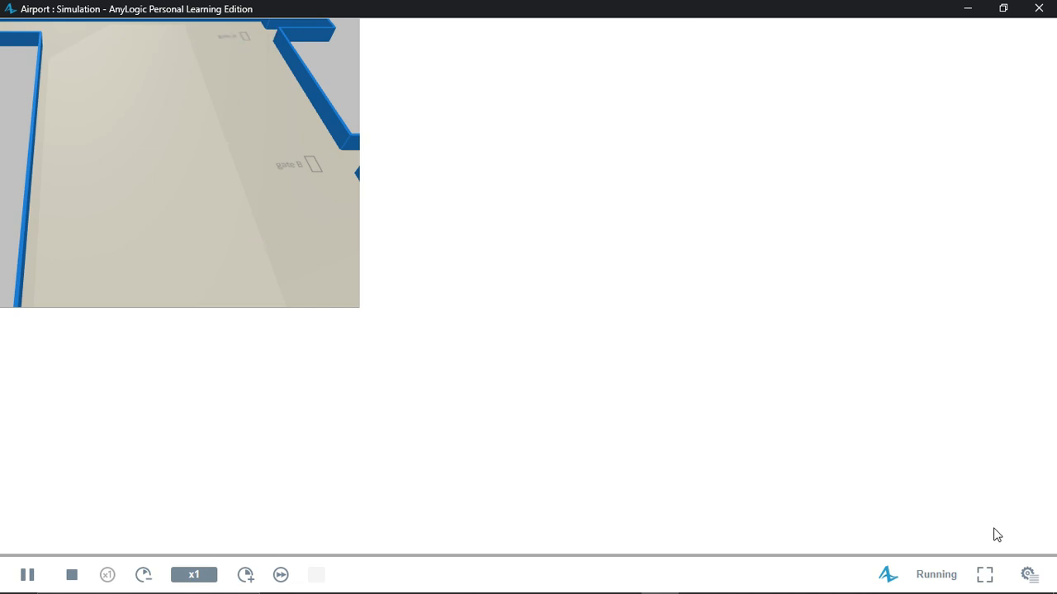
Step: Show the simulation's developer controls, switch to the window3d view and follow the pedestrians from the check-in hall to gate A
left_click(1028, 574)
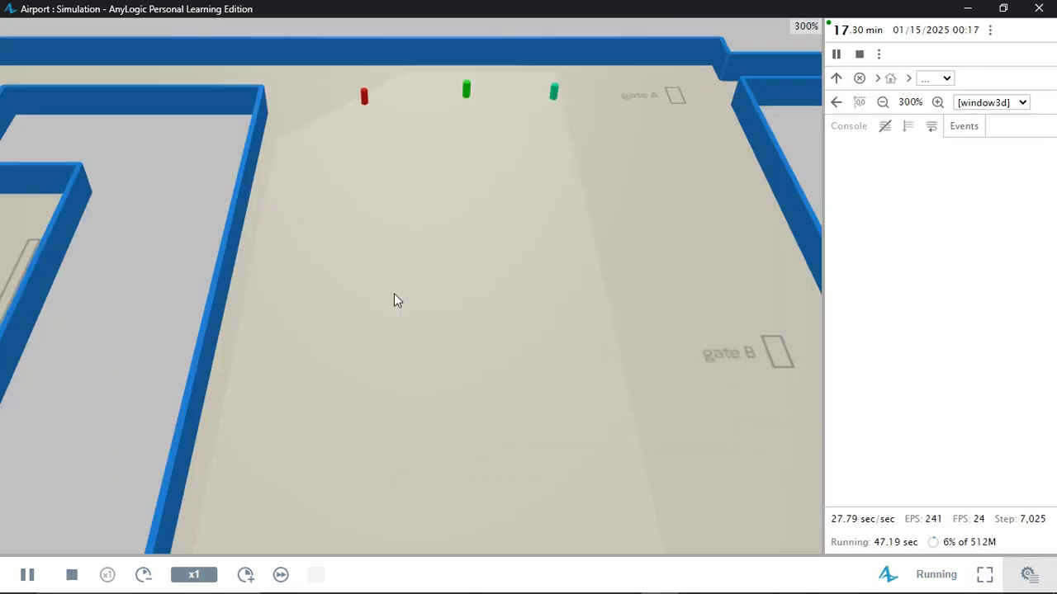
left_click_drag(397, 299, 909, 190)
left_click_drag(566, 361, 545, 238)
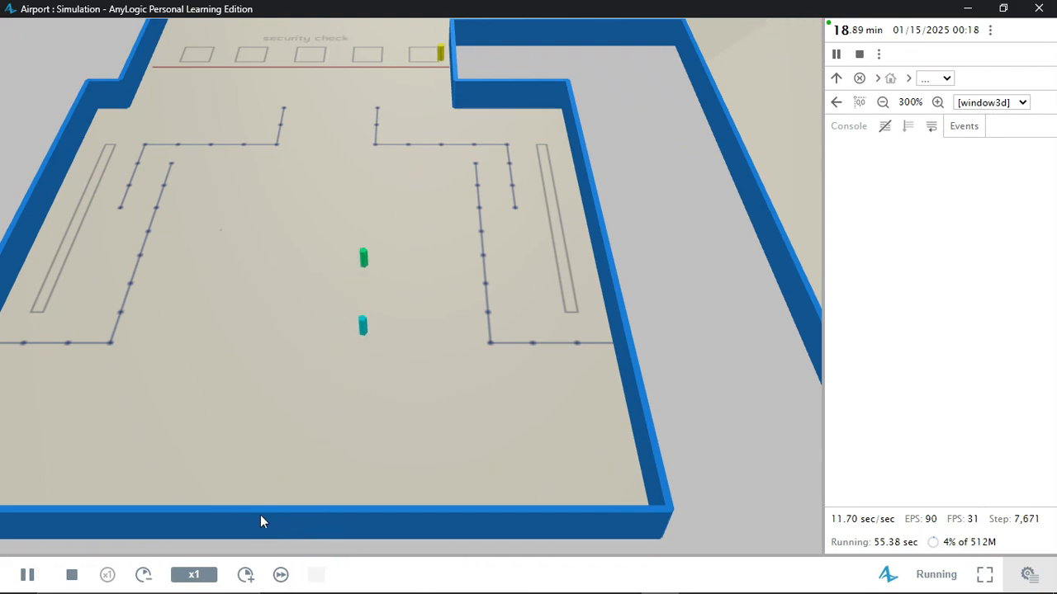
left_click_drag(427, 83, 272, 272)
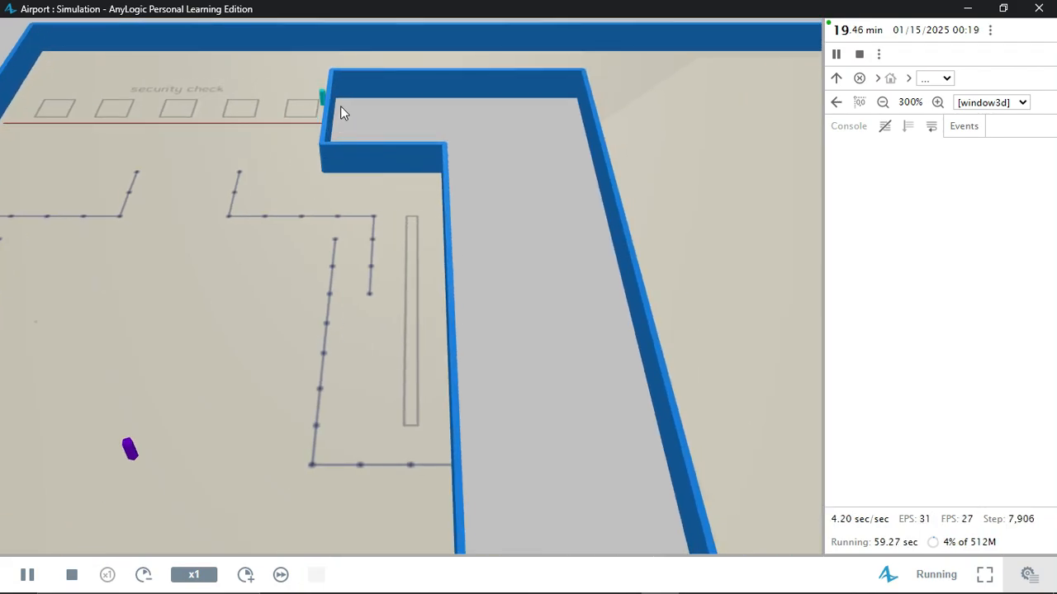
left_click_drag(637, 132, 291, 178)
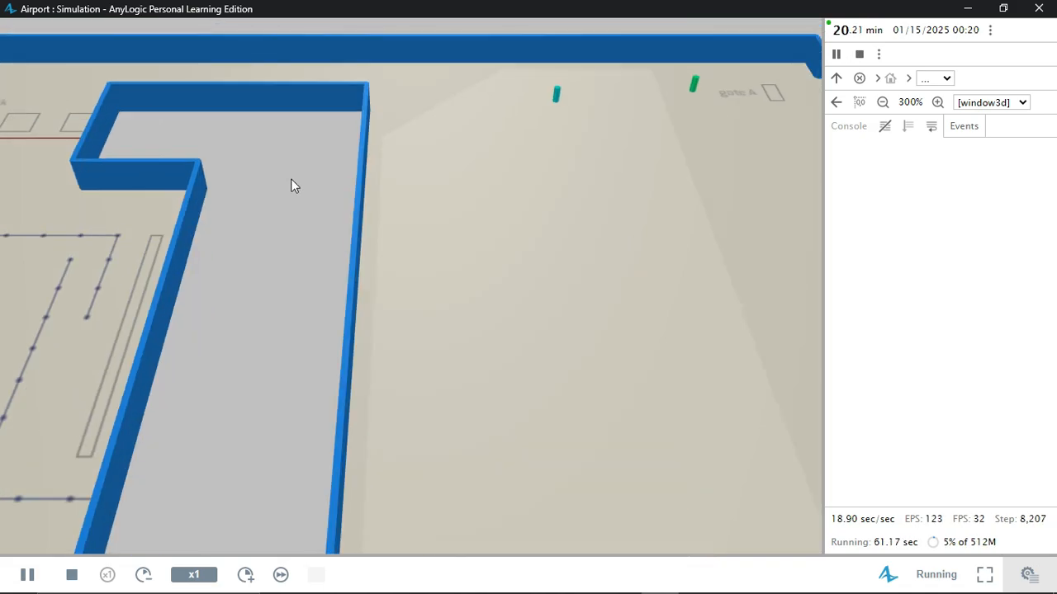
left_click_drag(738, 108, 474, 145)
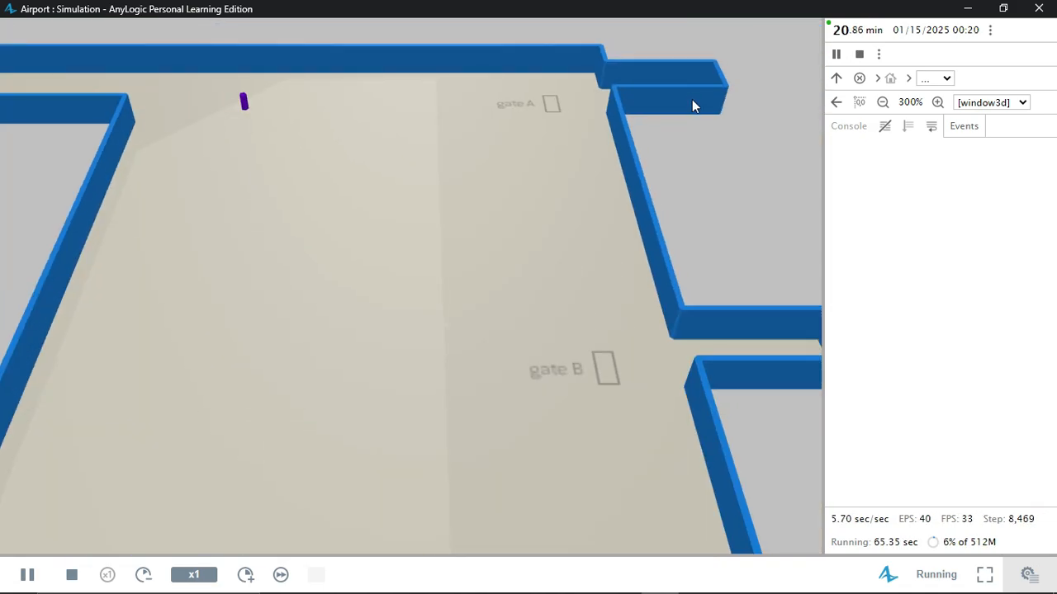
Step: Return the 3D view to the check-in hall and examine the walking pedestrians from a low oblique angle
left_click_drag(371, 201, 826, 184)
left_click_drag(202, 369, 534, 238)
left_click_drag(391, 404, 408, 229)
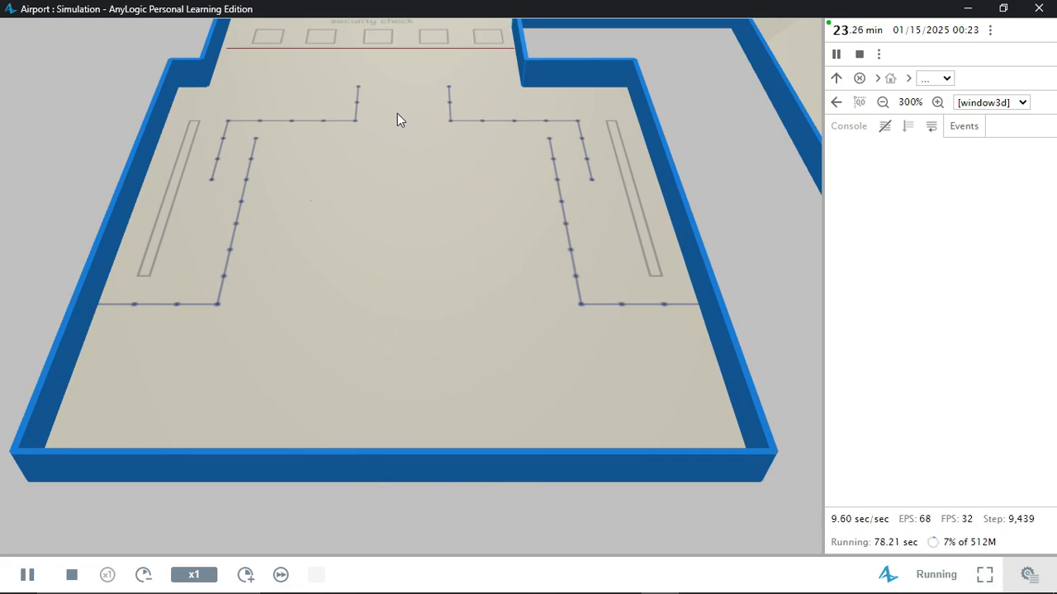
left_click_drag(397, 113, 380, 244)
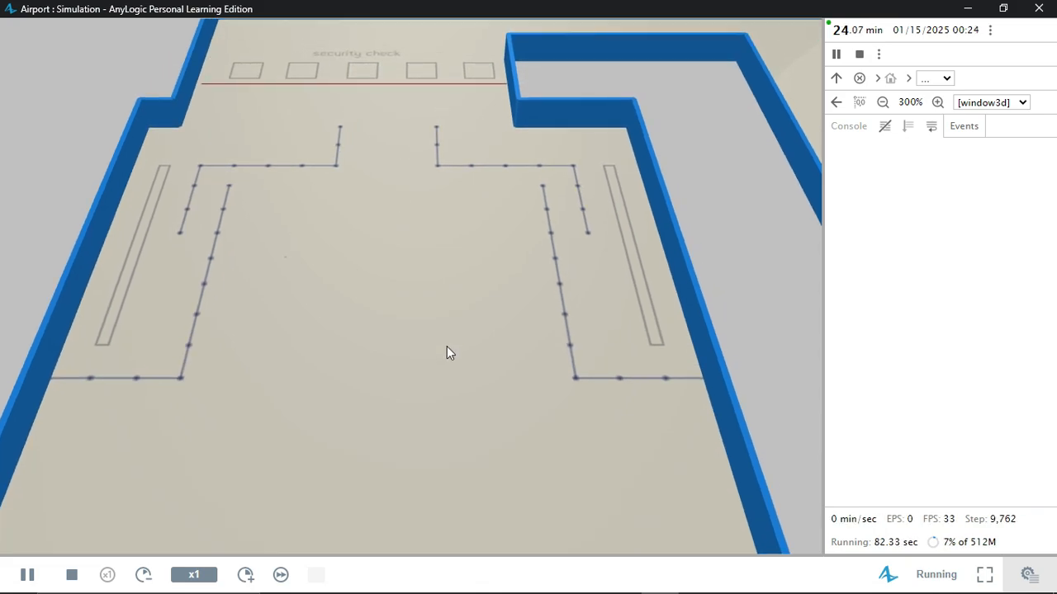
scroll(402, 393, "down", 2)
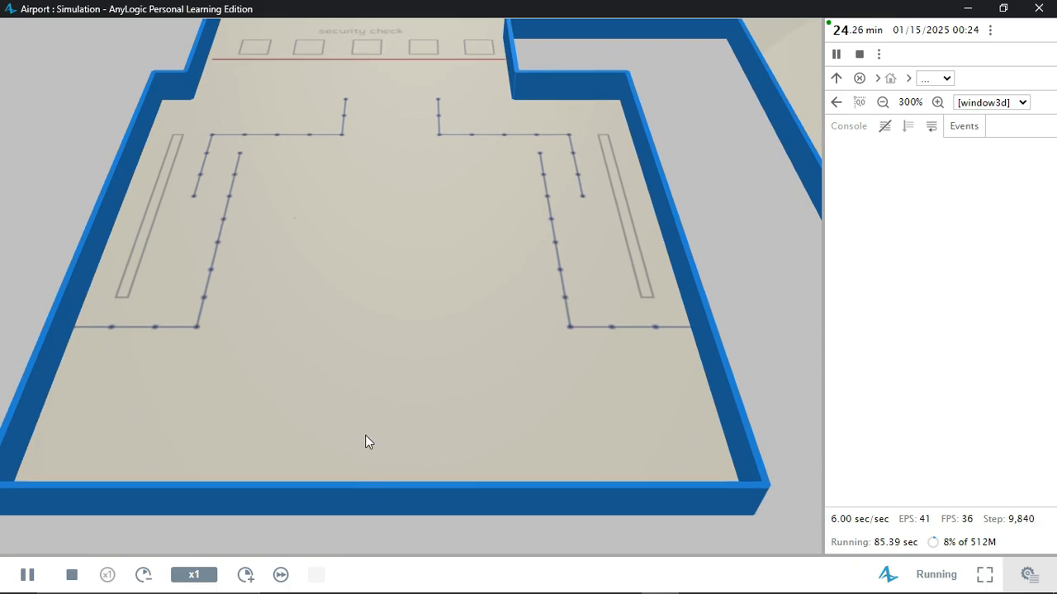
left_click_drag(365, 442, 507, 492)
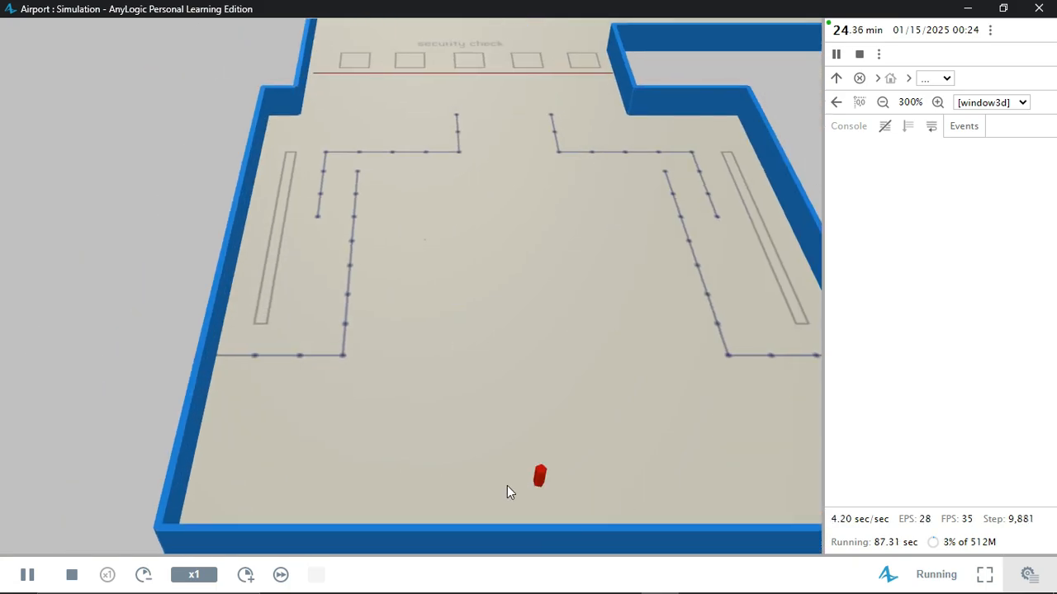
left_click_drag(459, 430, 573, 427)
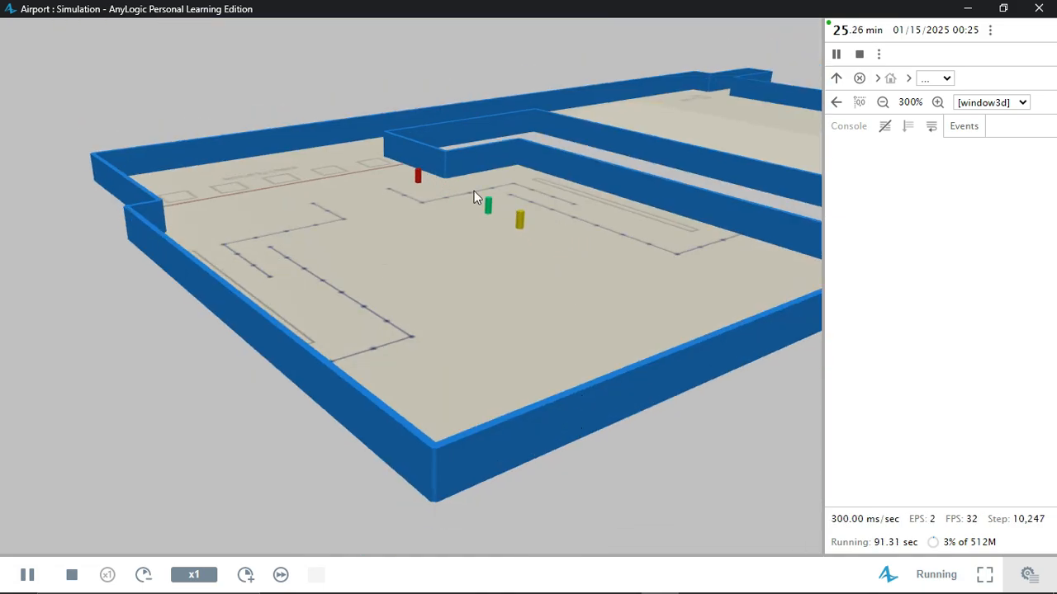